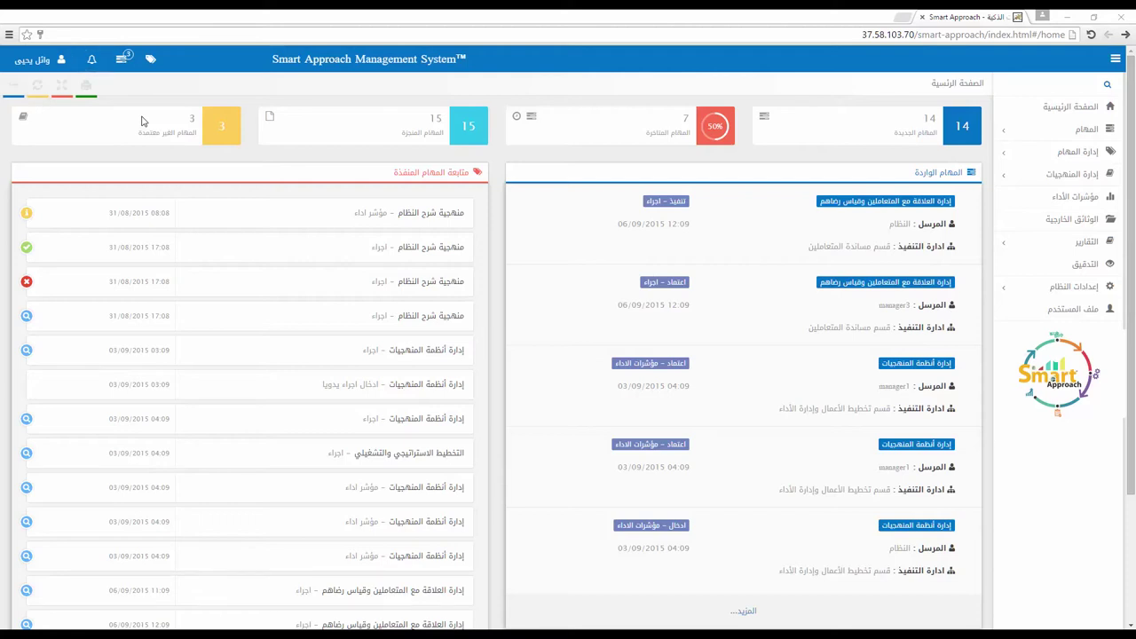
# Step: Open the full incoming tasks list from the Tasks section of the sidebar
pyautogui.click(122, 60)
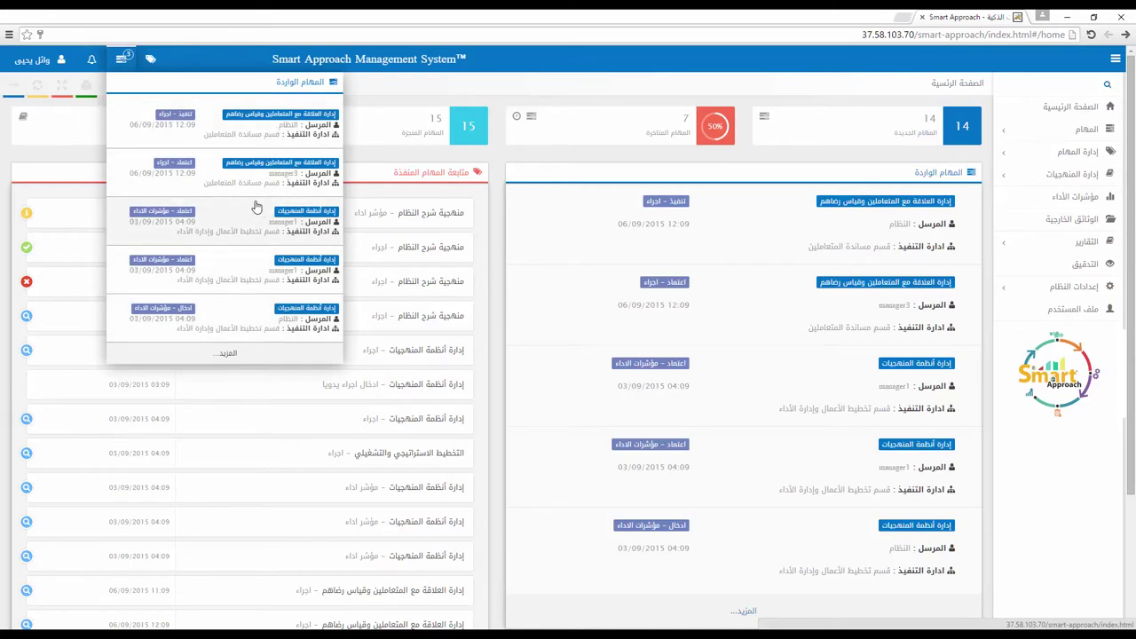
pyautogui.click(551, 96)
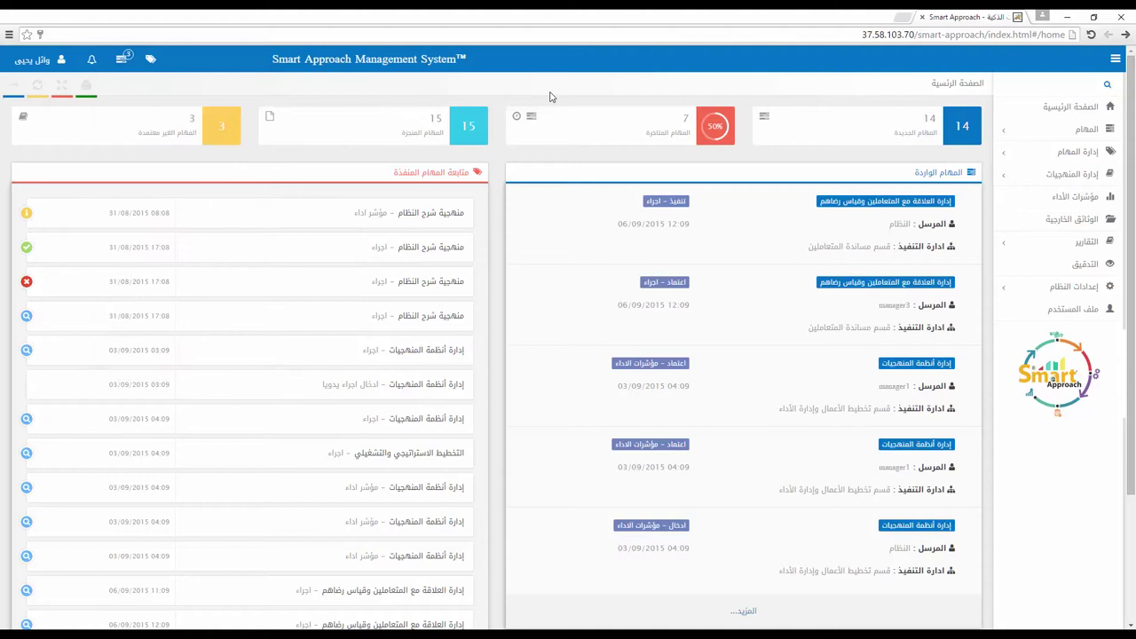
pyautogui.click(1081, 129)
pyautogui.click(1069, 152)
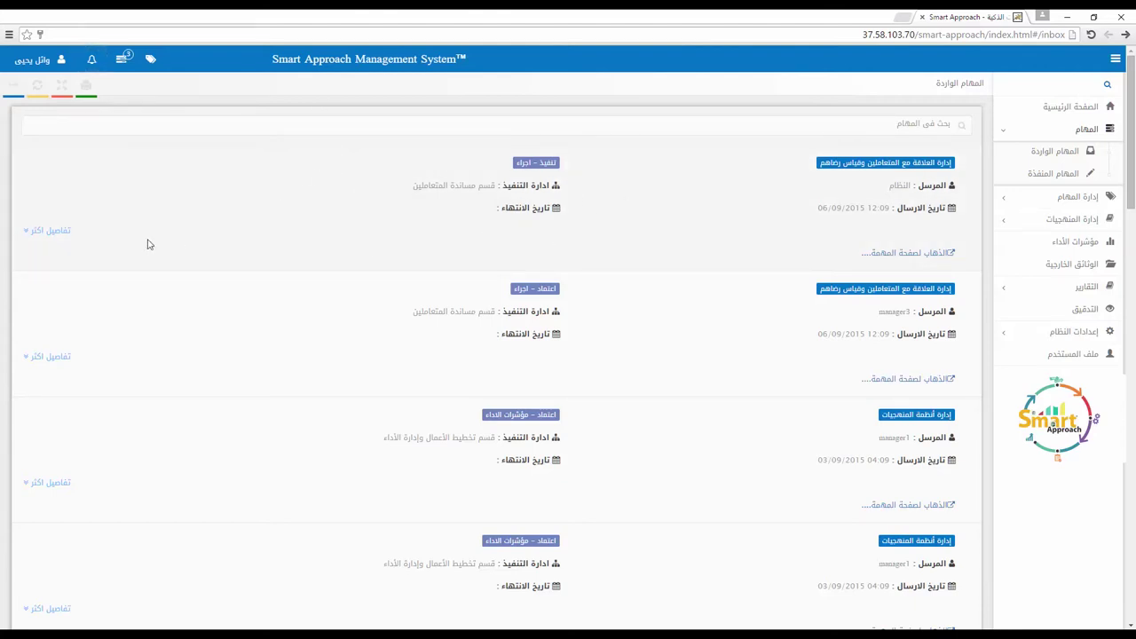
# Step: Expand the first task's work steps, which describe a benchmarking comparison with similar companies
pyautogui.click(60, 235)
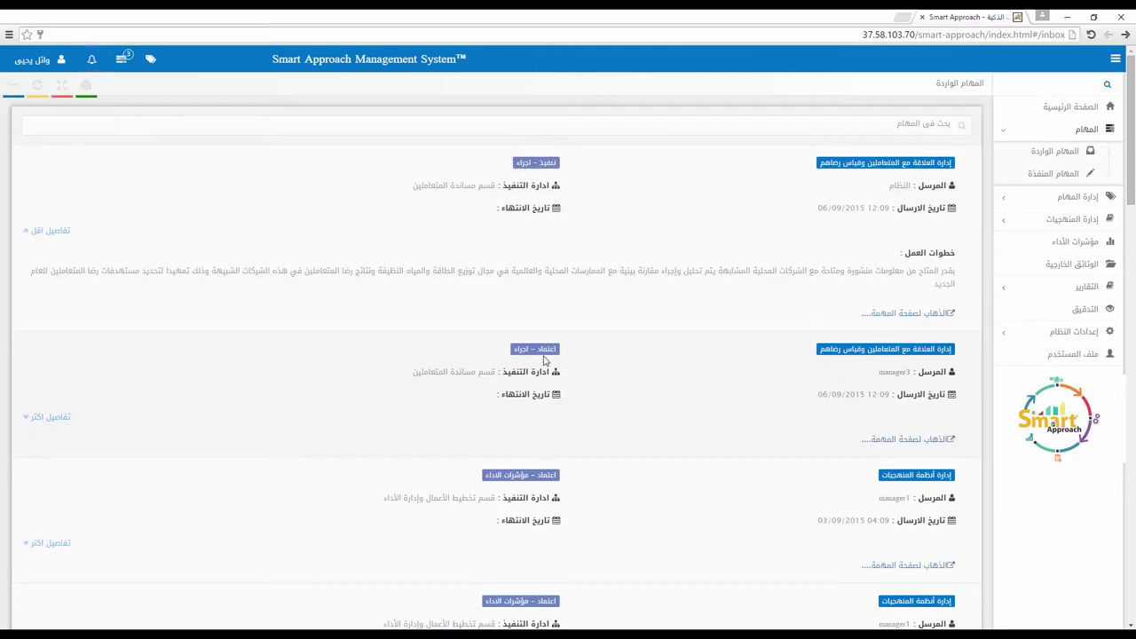
pyautogui.scroll(-4, 556, 409)
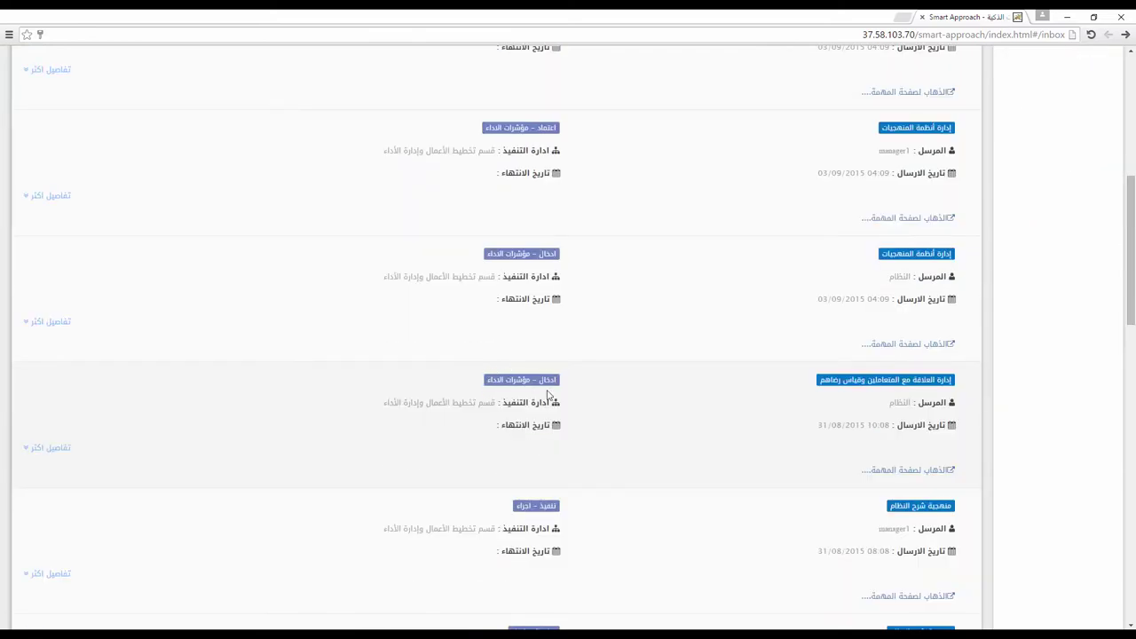
pyautogui.scroll(-2, 537, 453)
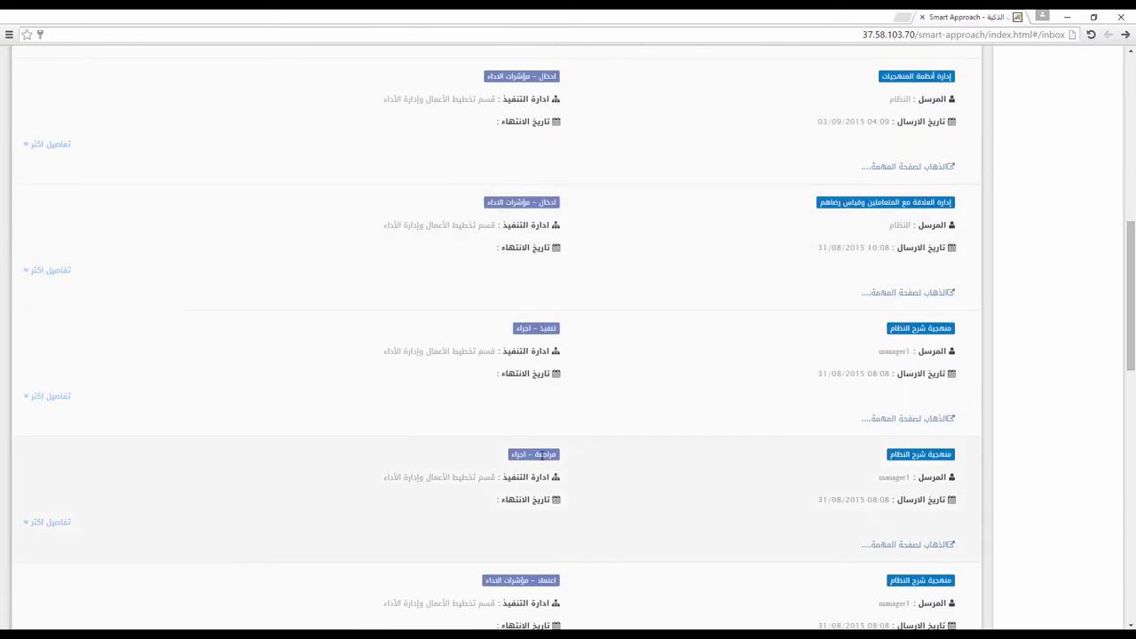
pyautogui.scroll(-1, 542, 454)
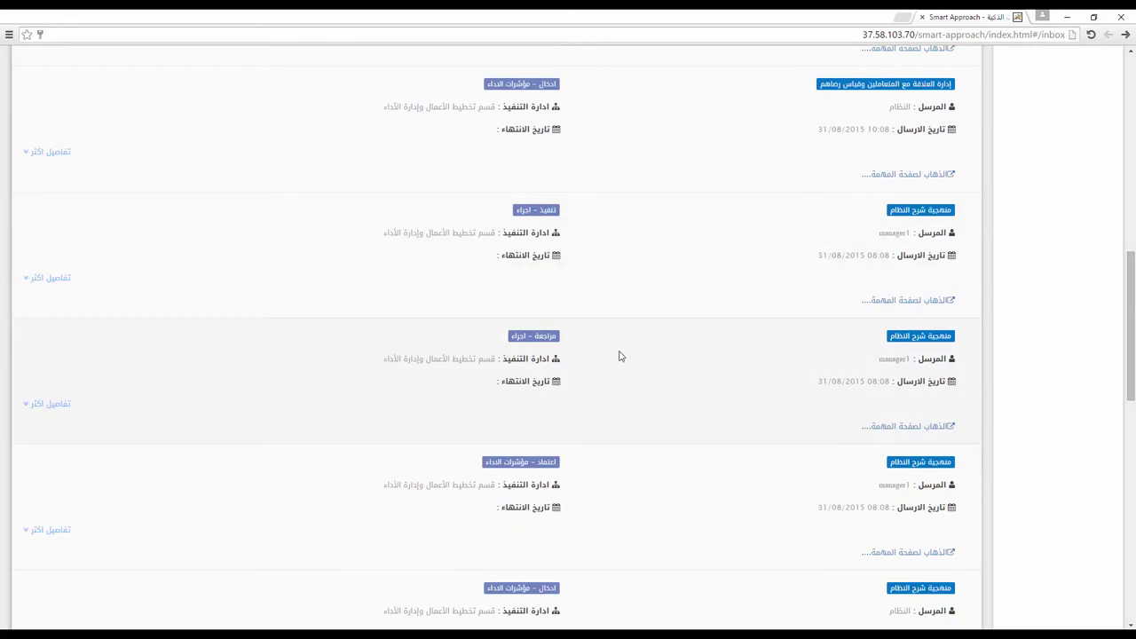
pyautogui.scroll(-2, 622, 355)
pyautogui.scroll(8, 682, 356)
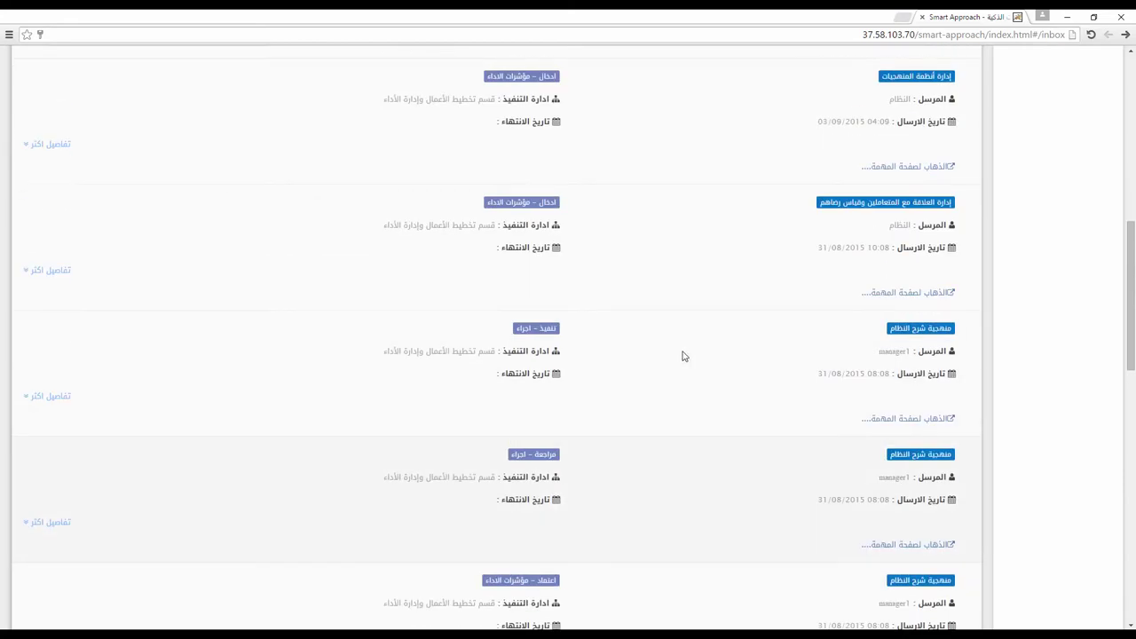
pyautogui.scroll(5, 683, 356)
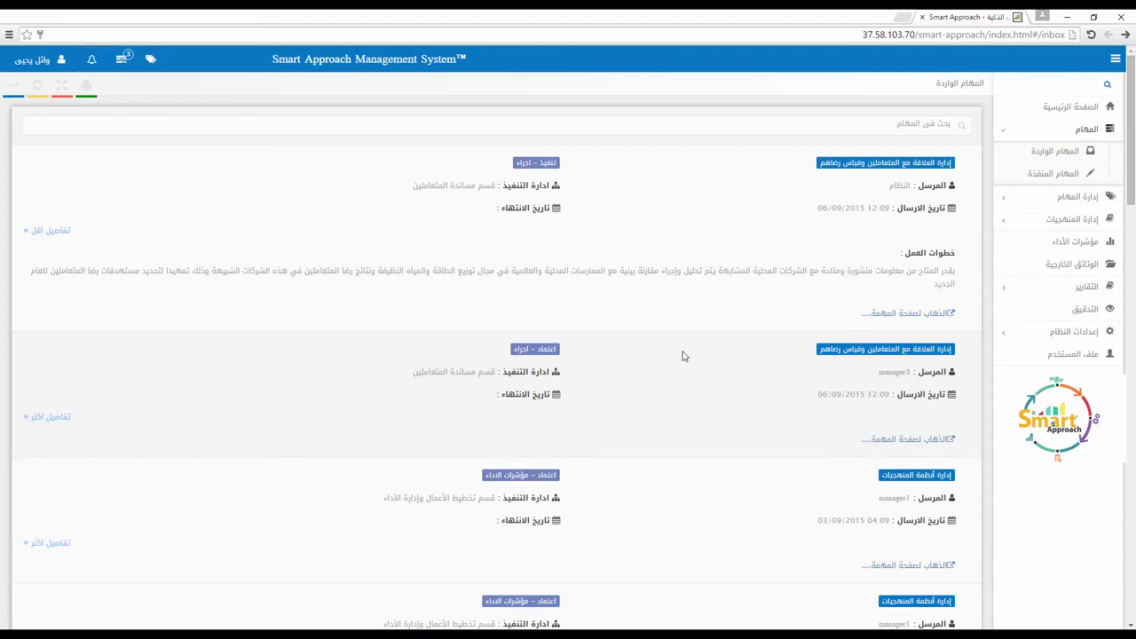
# Step: Open the first task's execution page and list its previous outputs, two files dated 06/09/2015
pyautogui.click(899, 313)
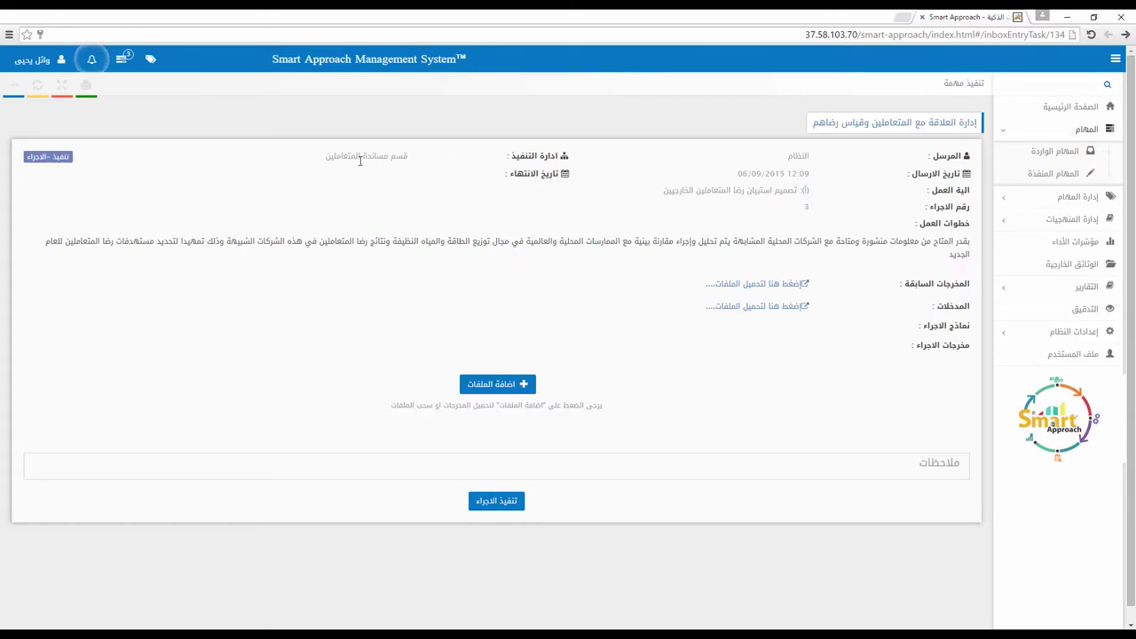
pyautogui.click(746, 286)
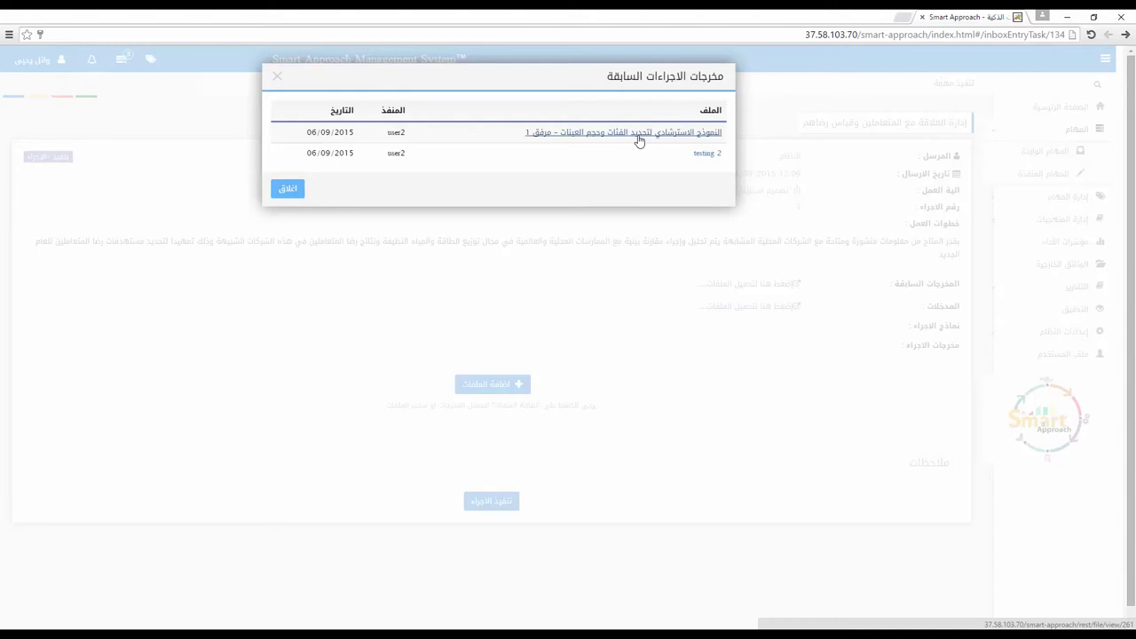
# Step: Download the 'التقارير النهائية' input file as an Excel workbook and close the inputs list
pyautogui.click(290, 188)
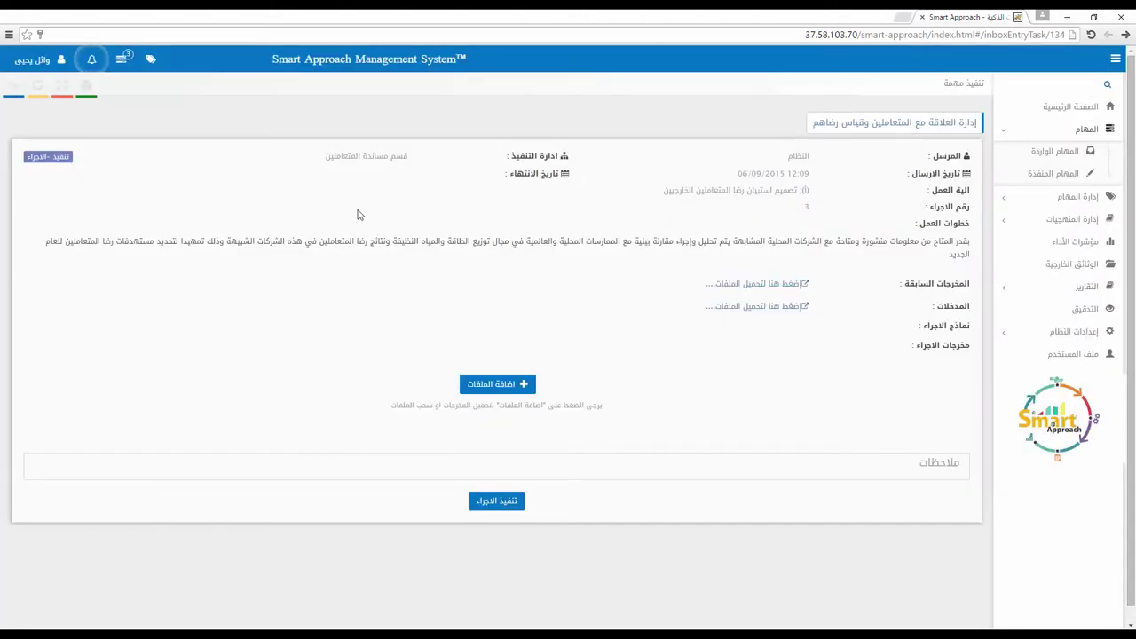
pyautogui.click(757, 307)
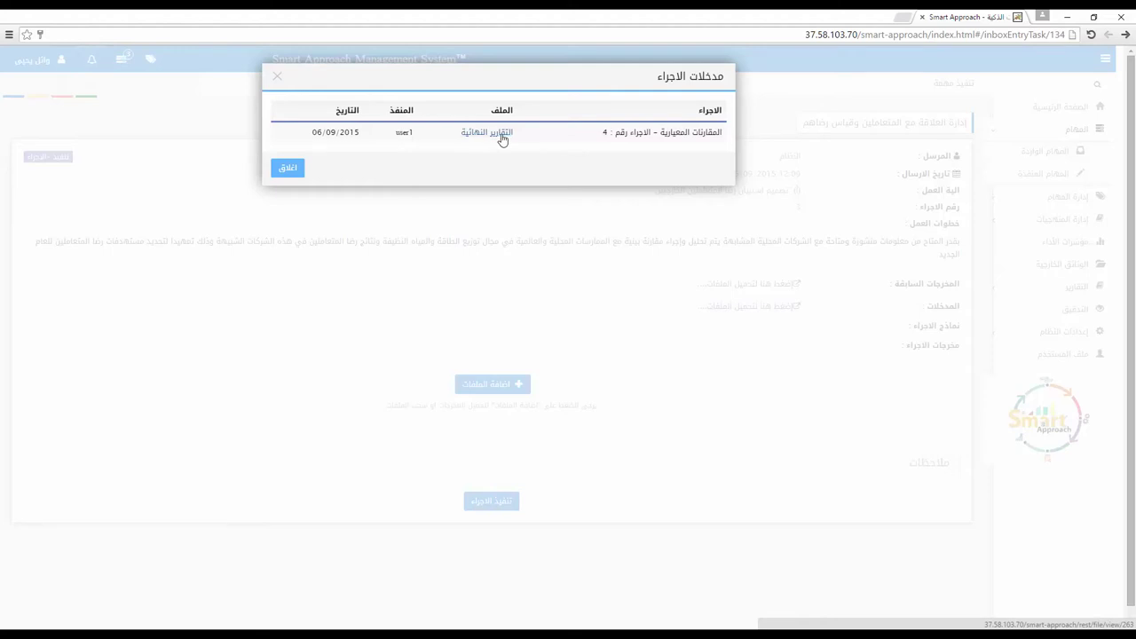
pyautogui.click(502, 137)
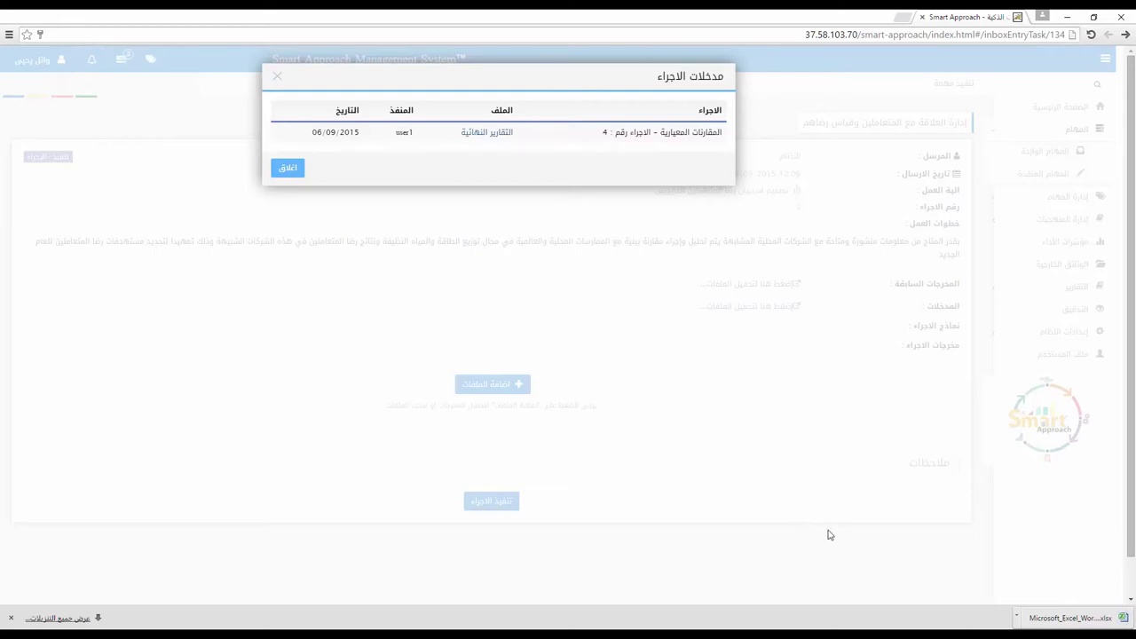
pyautogui.click(278, 172)
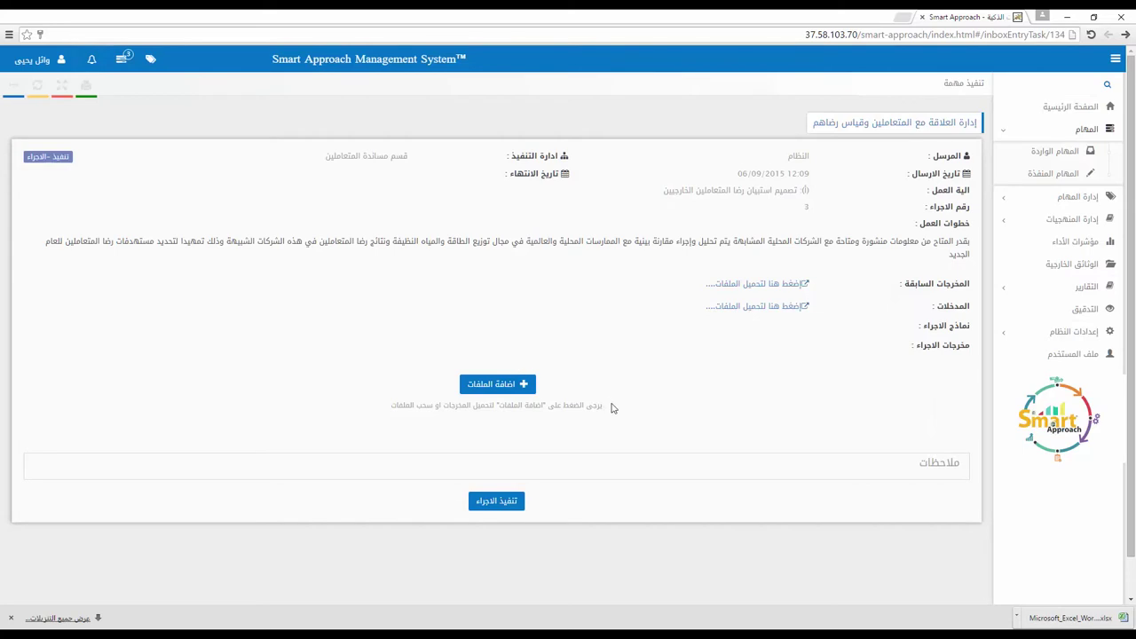
# Step: Write the execution notes 'كيف تم تطبيق هذا الإجراء/ توصيات/ ماذا تم؟'
pyautogui.scroll(-1, 622, 427)
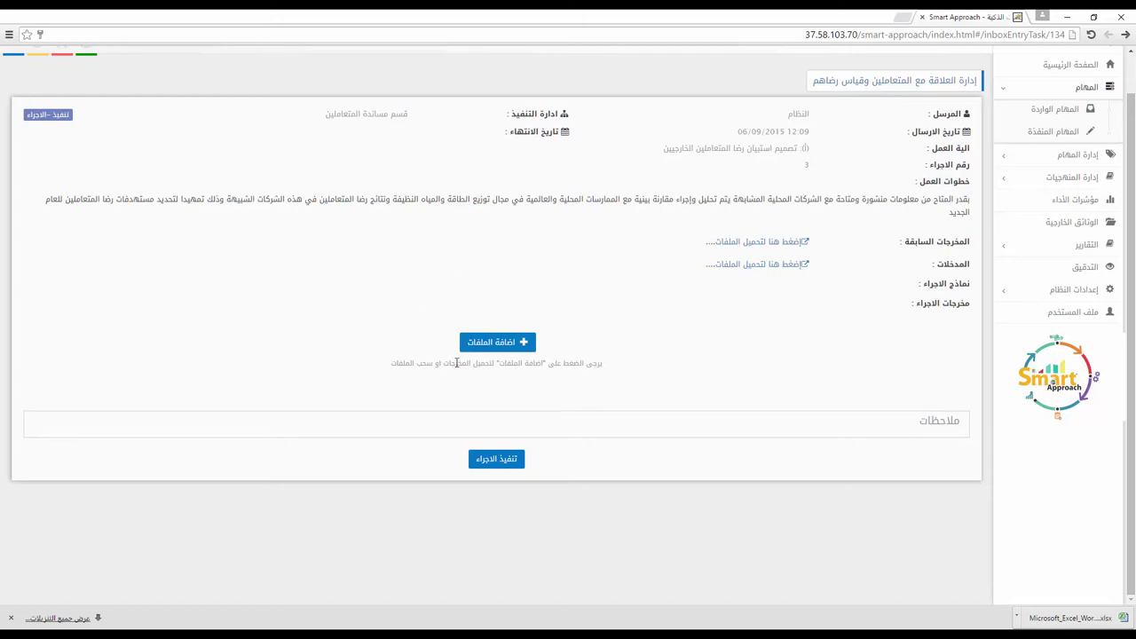
pyautogui.click(646, 434)
pyautogui.write('كيف تم تطبيق هذا الإجراء/ توصيات/ ماذا تم؟')
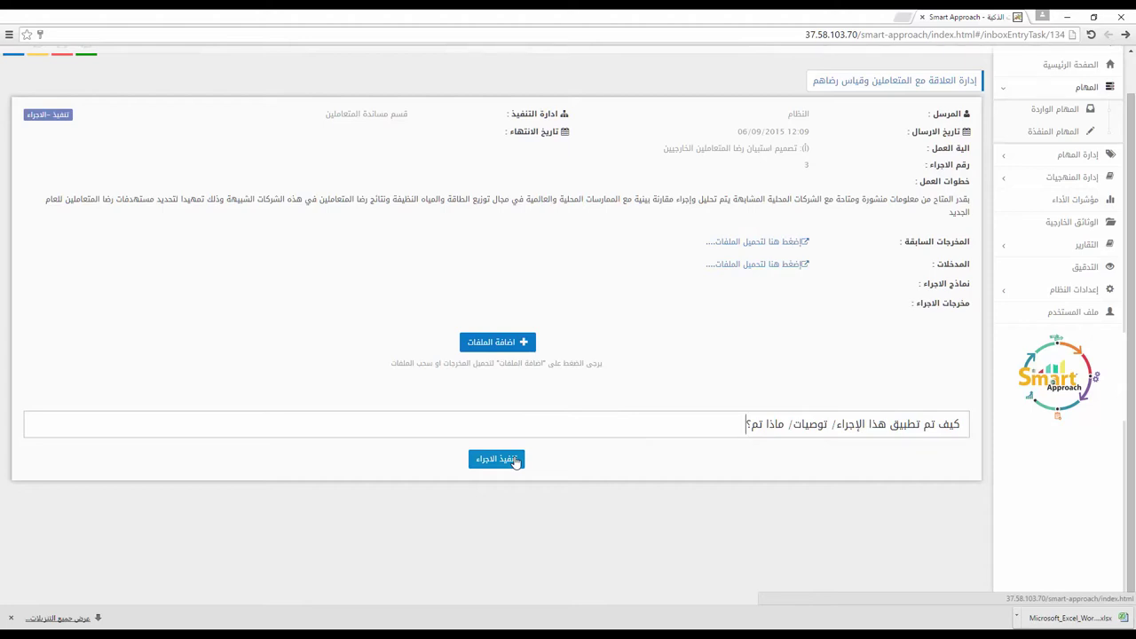
# Step: Attach the Excel worksheet as 'لايوجد مرفق' with description 'الملف المعني بتطبيق هذه الخطوة' and execute the procedure
pyautogui.moveTo(1096, 627); pyautogui.dragTo(738, 406)
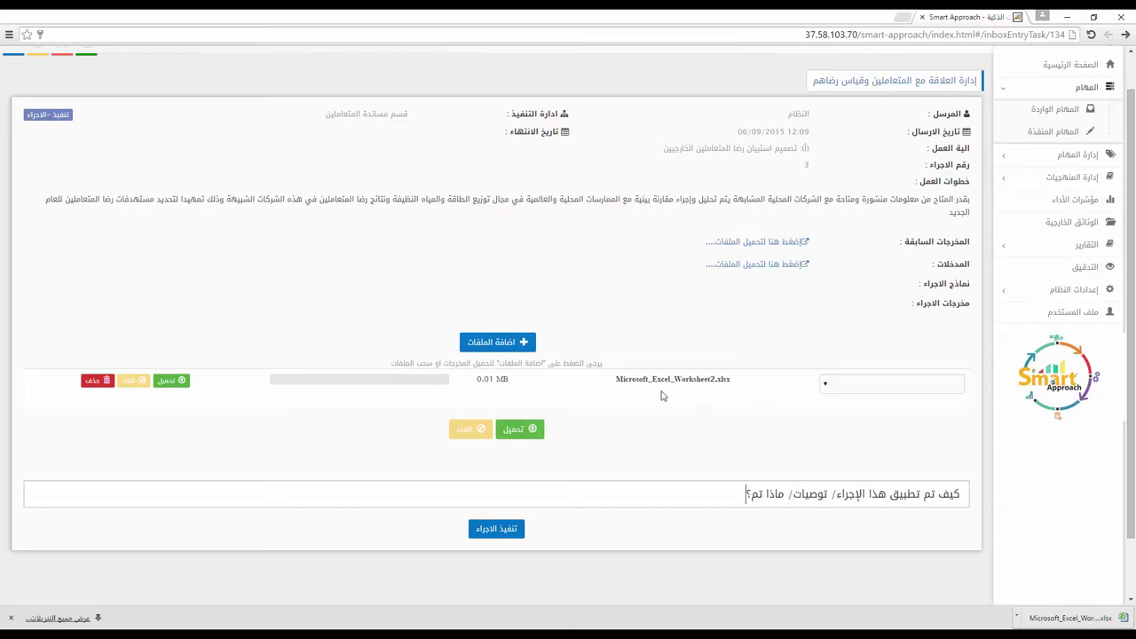
pyautogui.click(825, 388)
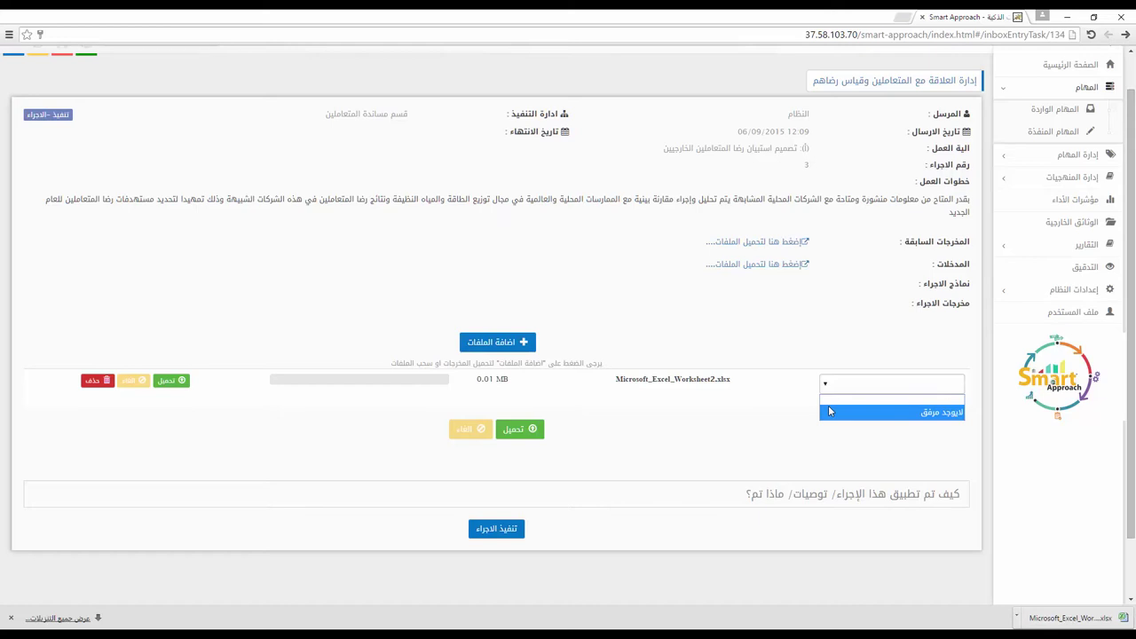
pyautogui.click(829, 410)
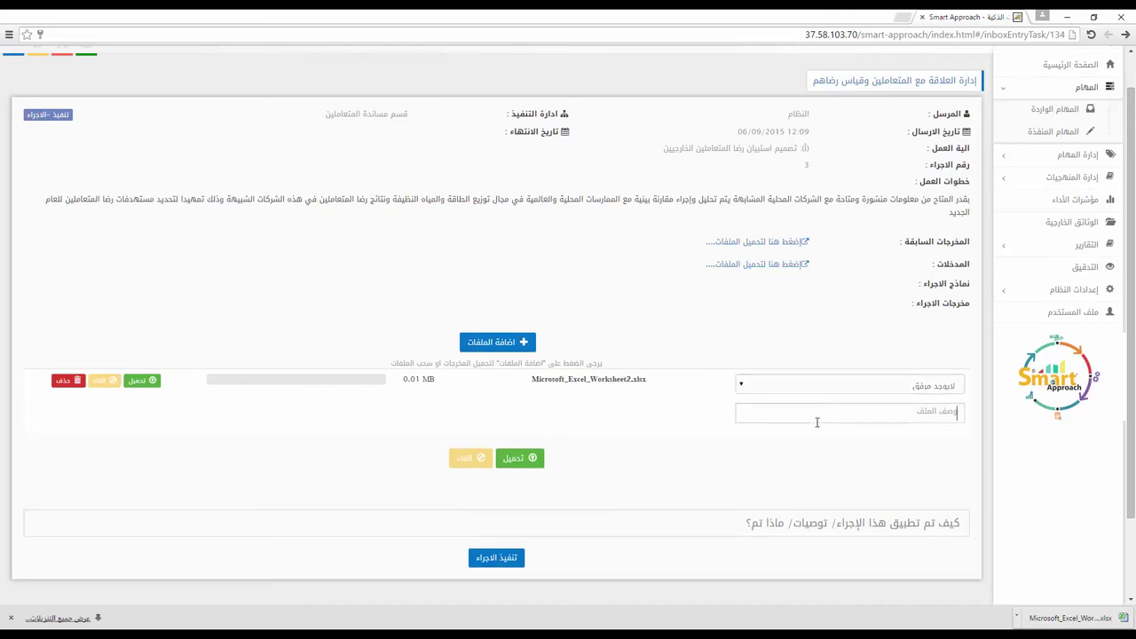
pyautogui.click(817, 421)
pyautogui.write('الملف المعني بتطبيق هذه الخطوة')
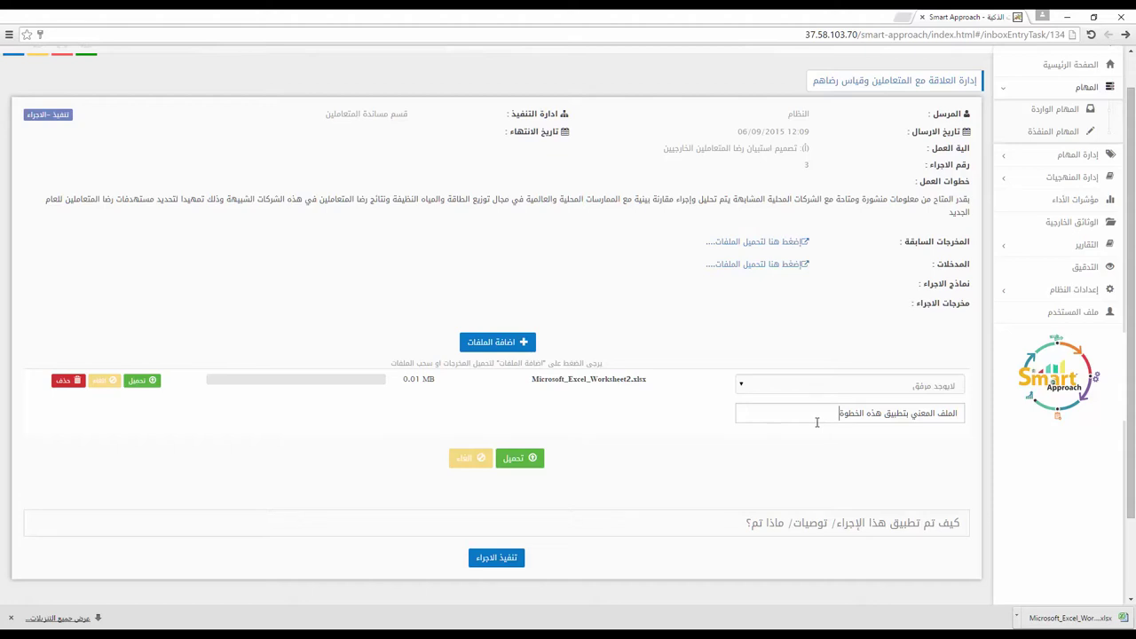
pyautogui.click(495, 558)
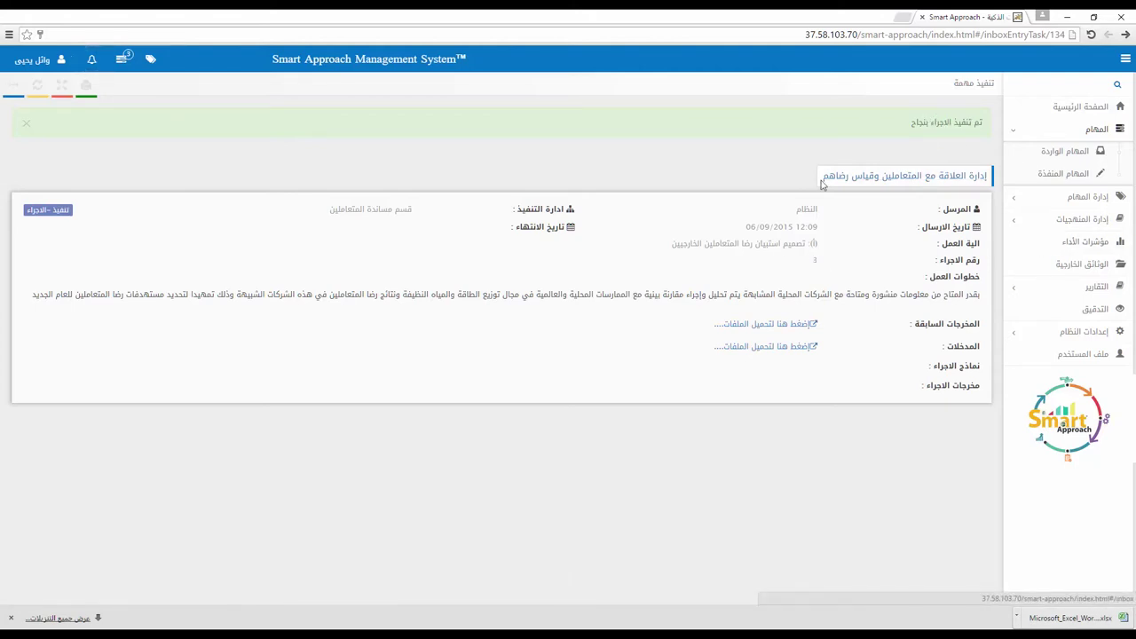
# Step: Review the executed task from 11/09/2015 12:09, then return to the incoming tasks list
pyautogui.click(1061, 178)
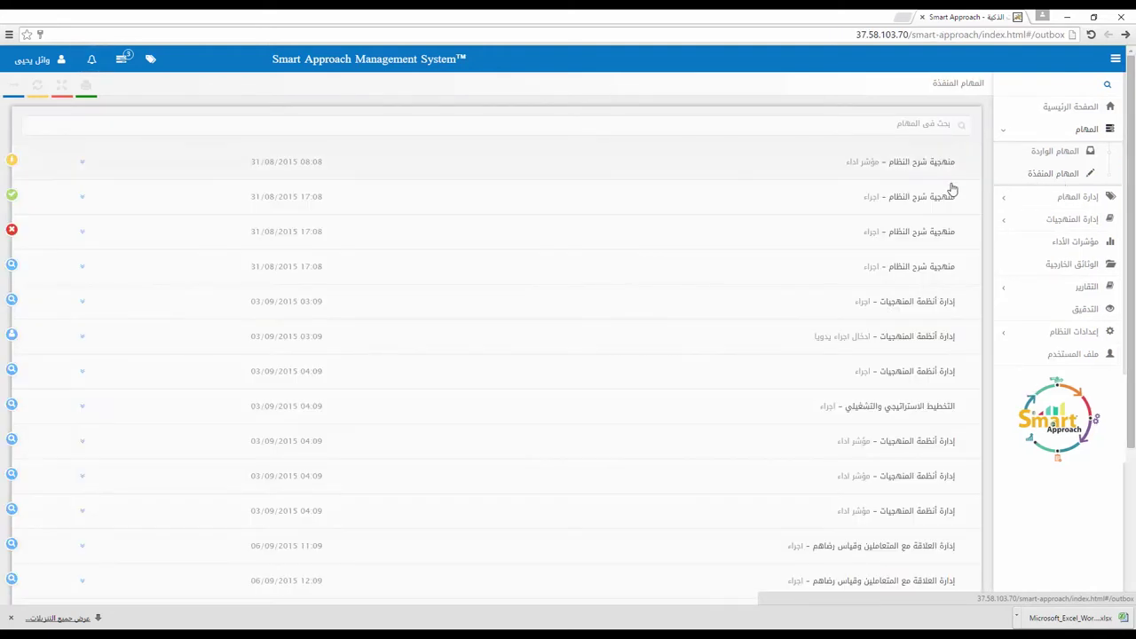
pyautogui.scroll(-3, 874, 204)
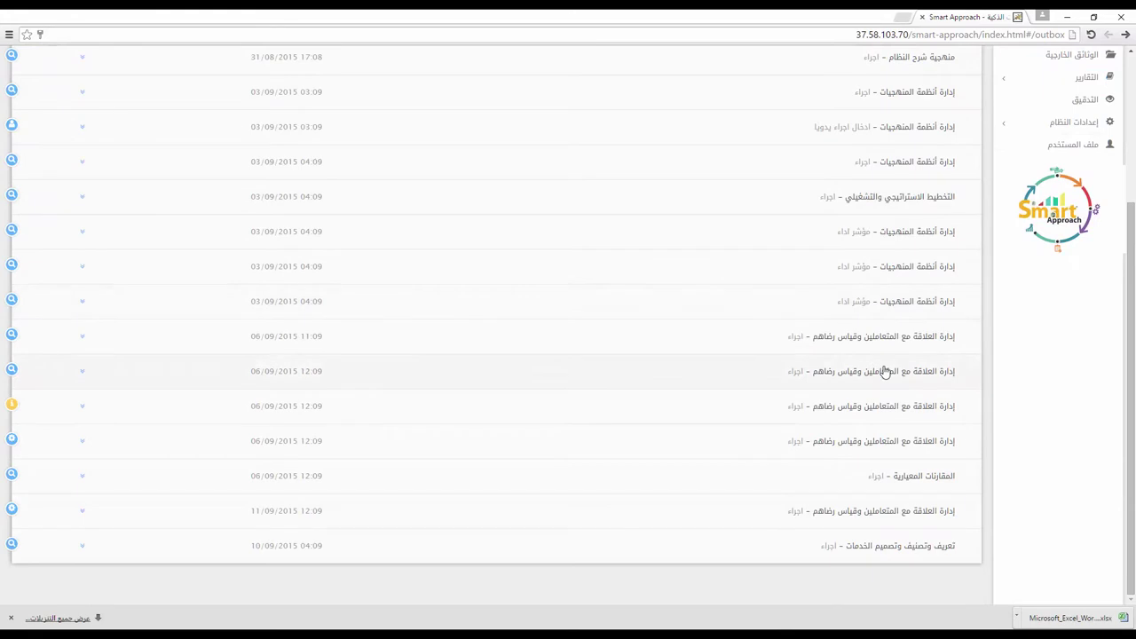
pyautogui.click(550, 516)
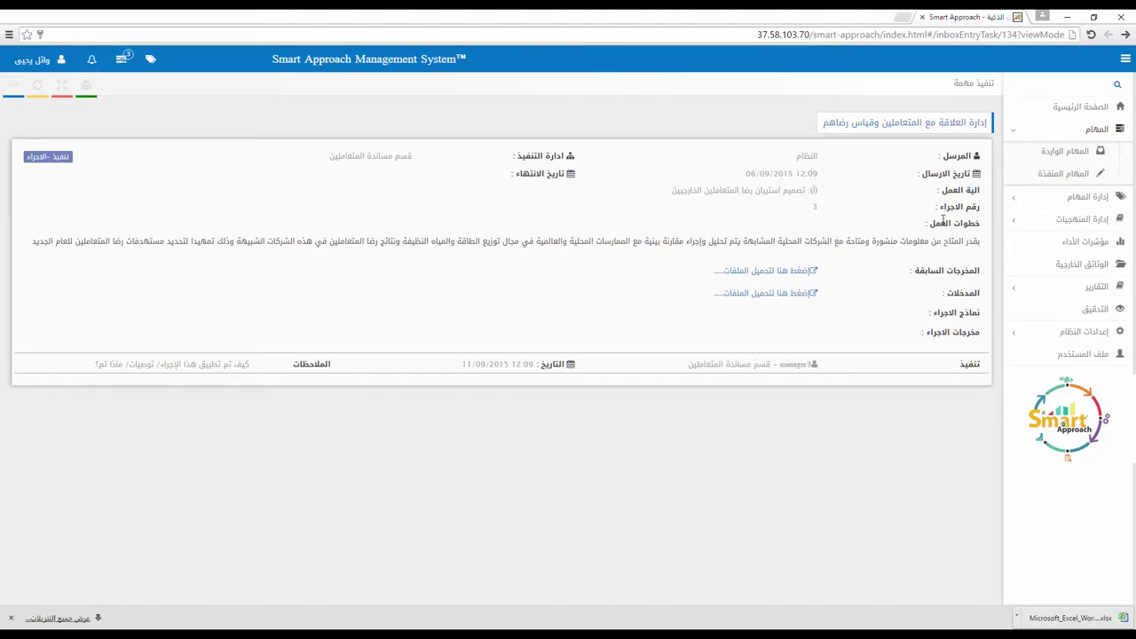
pyautogui.click(1076, 153)
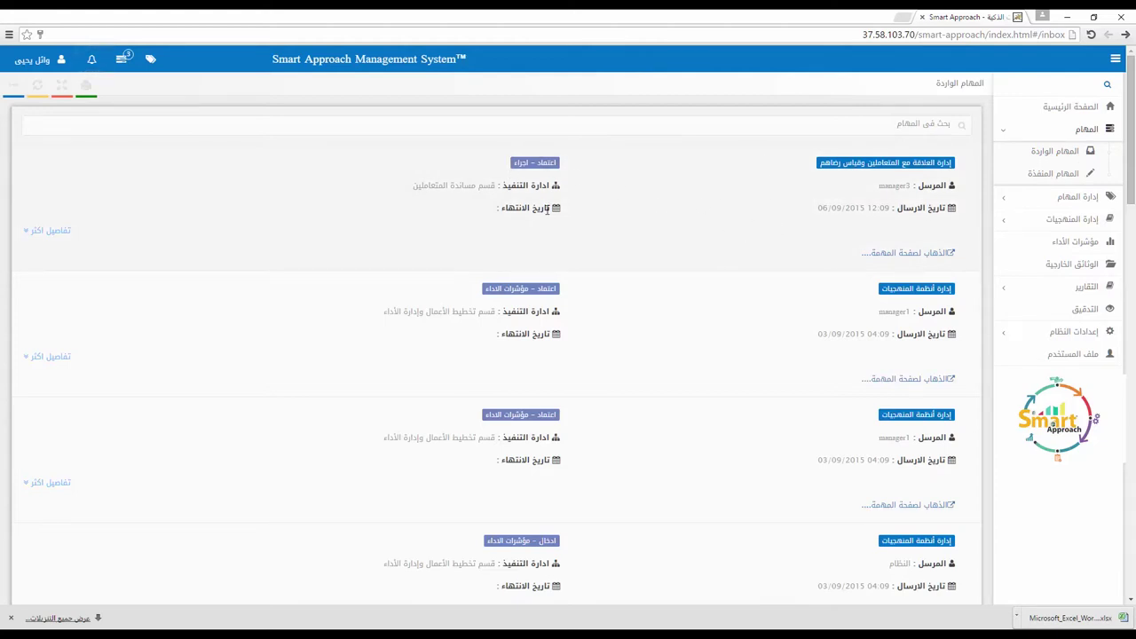
# Step: Open the top approval task and attach the Excel worksheet file to it
pyautogui.click(920, 263)
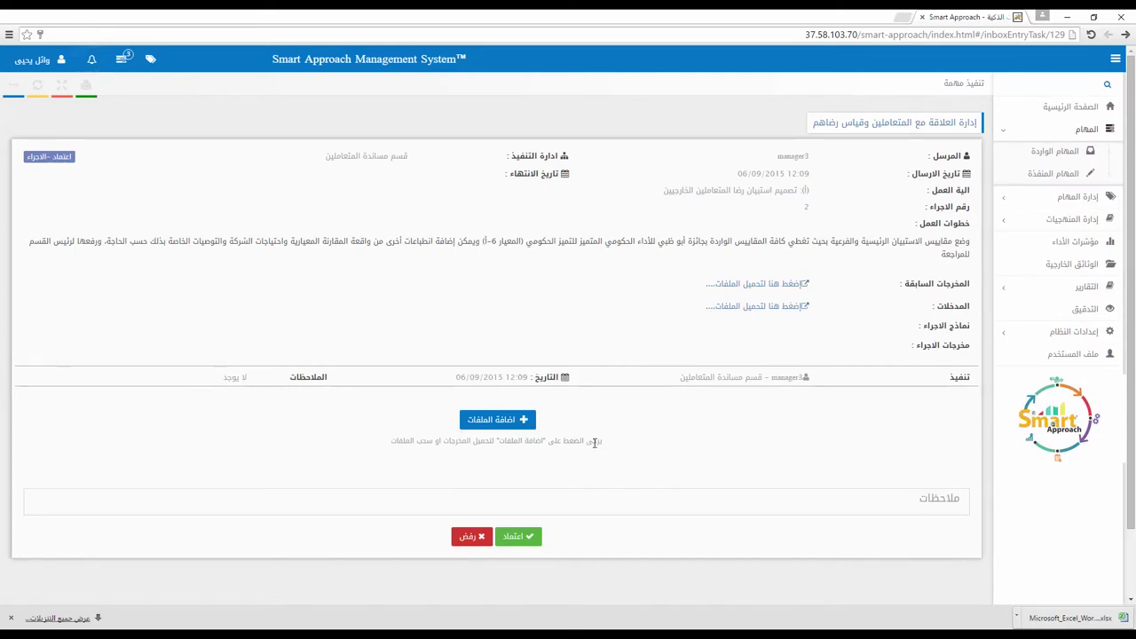
pyautogui.scroll(-1, 598, 446)
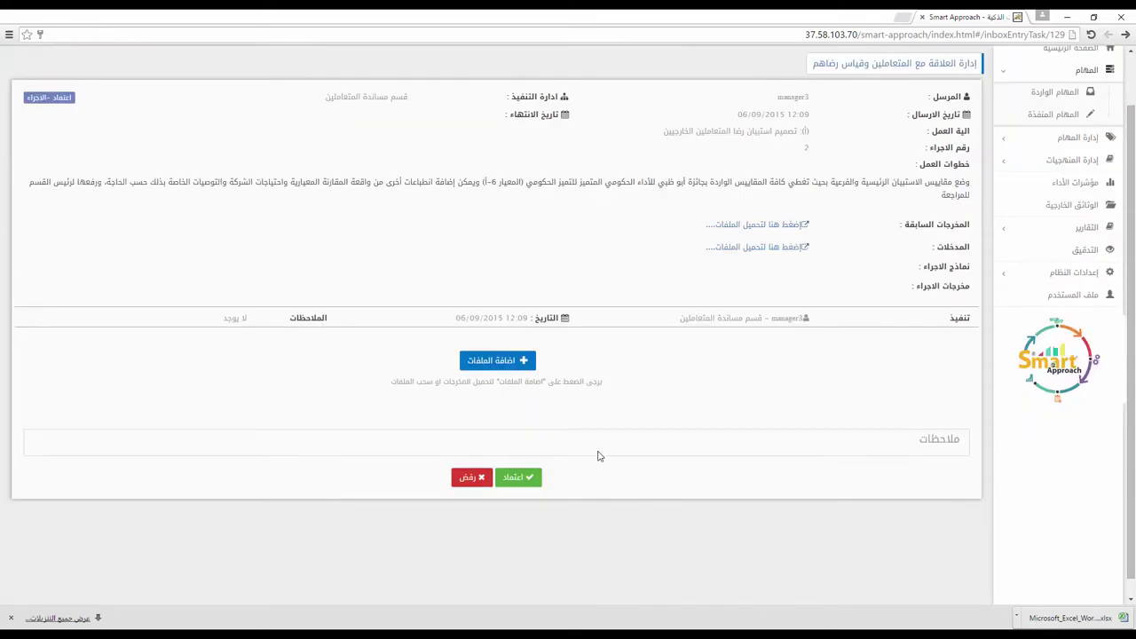
pyautogui.click(508, 364)
pyautogui.moveTo(1099, 620); pyautogui.dragTo(627, 327)
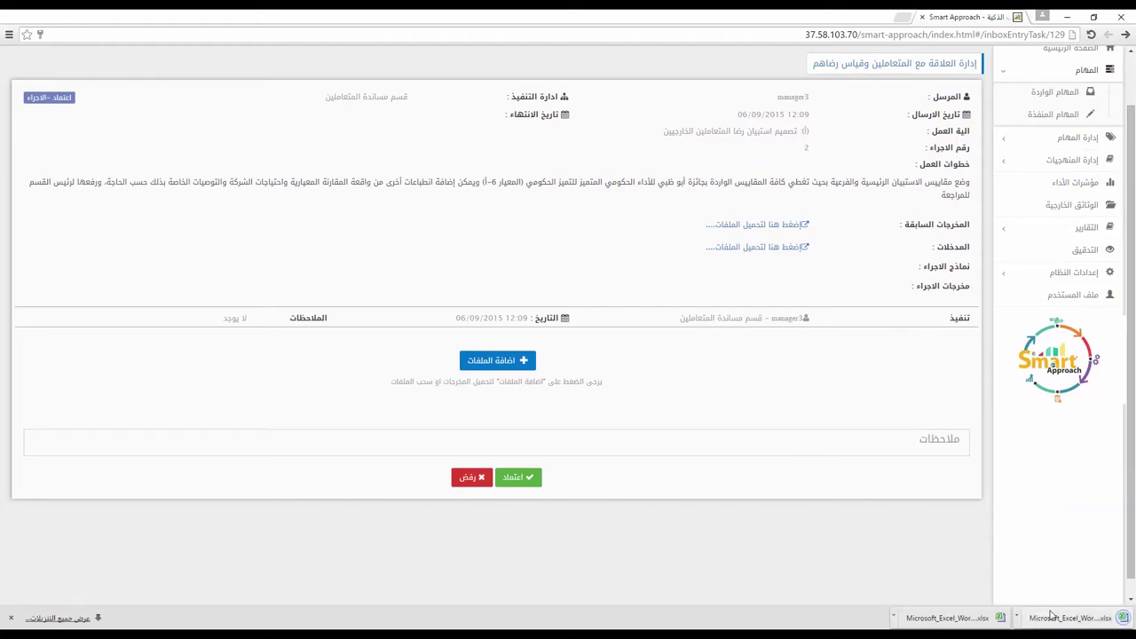
pyautogui.moveTo(1071, 620); pyautogui.dragTo(497, 373)
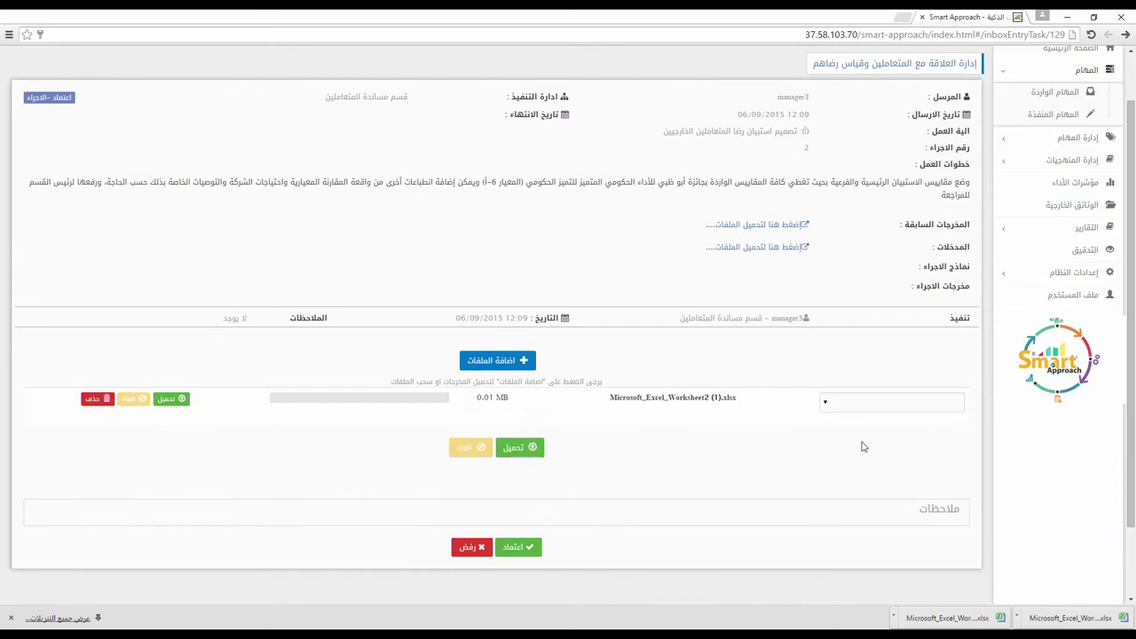
# Step: Set the file to 'لايوجد مرفق', describe it as 'الملف المعني بتطبيق هذه الخ' and upload it
pyautogui.click(825, 403)
pyautogui.click(851, 432)
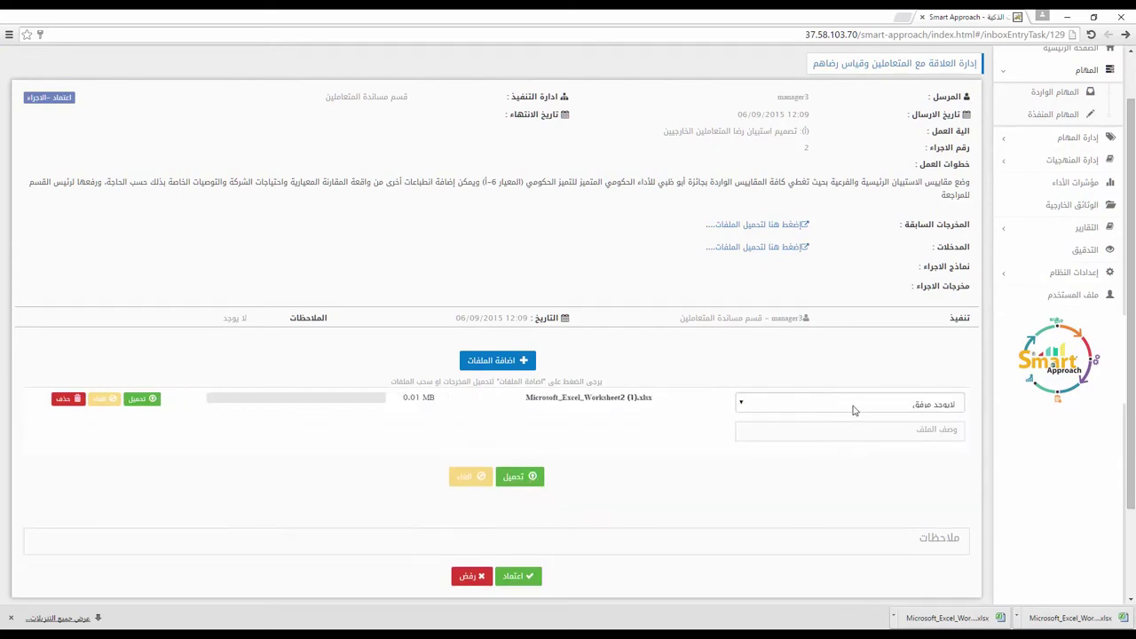
pyautogui.click(855, 409)
pyautogui.click(857, 421)
pyautogui.click(858, 429)
pyautogui.write('الملف المعني بتطبيق هذه الخطوة')
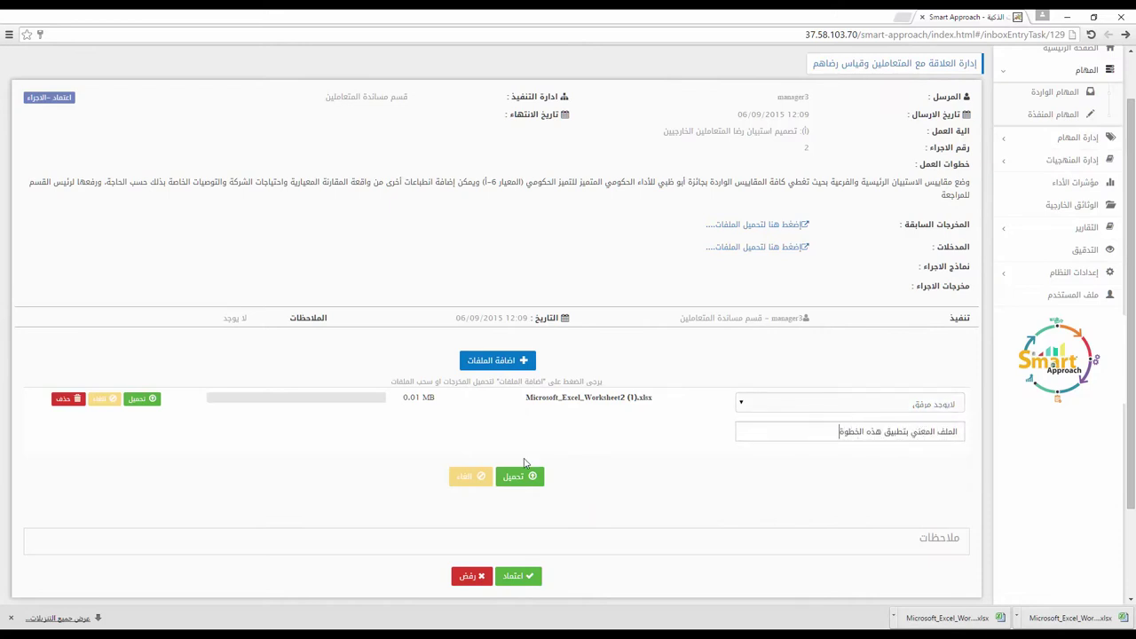
pyautogui.click(526, 477)
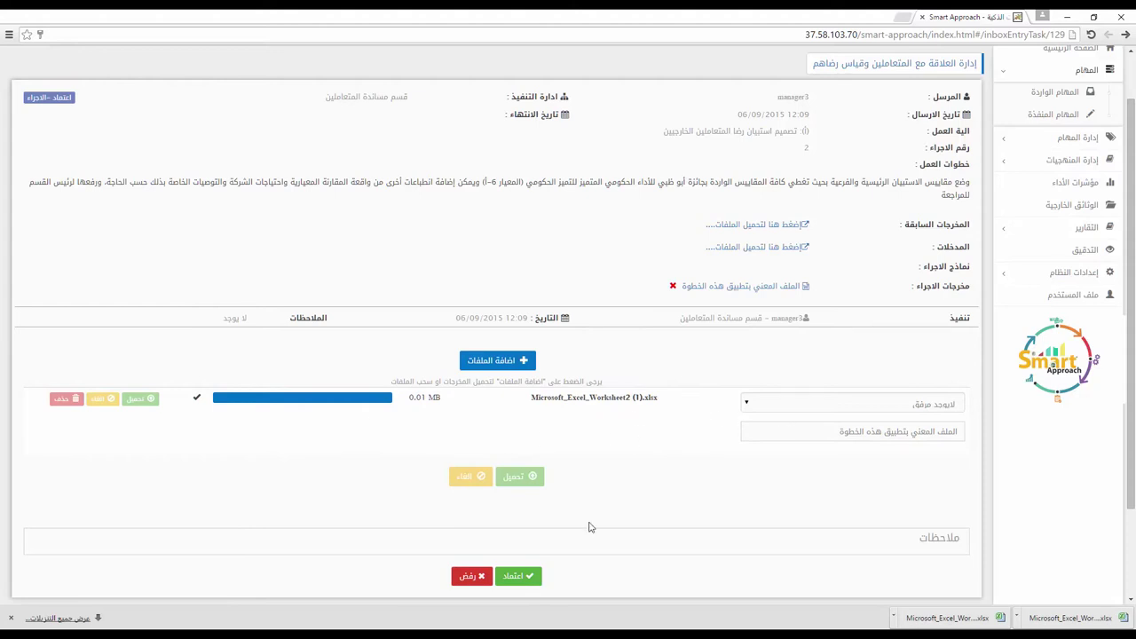
# Step: Approve the task with the note 'تم الاعتماد' and show the executed tasks list
pyautogui.scroll(-1, 590, 527)
pyautogui.write('تم الاعتماد')
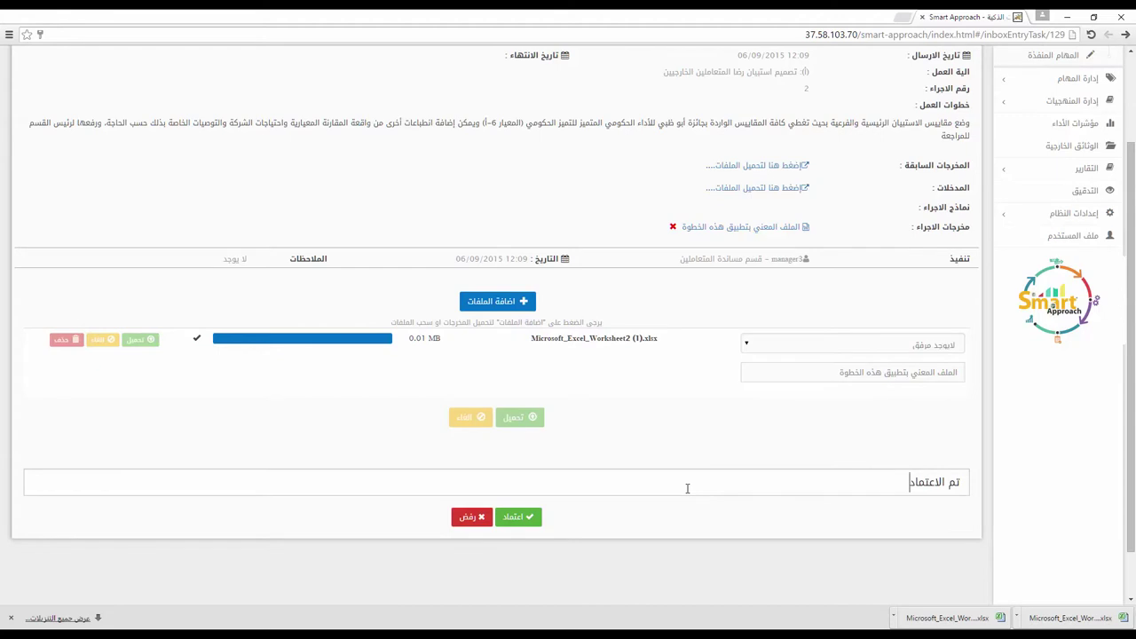
pyautogui.click(533, 520)
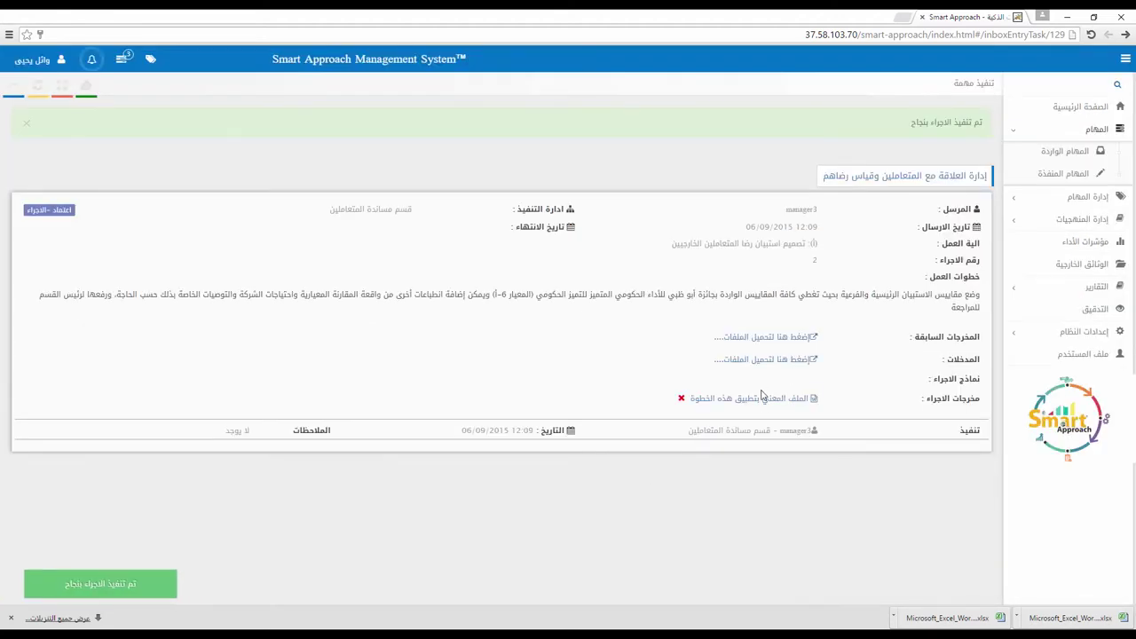
pyautogui.click(1070, 174)
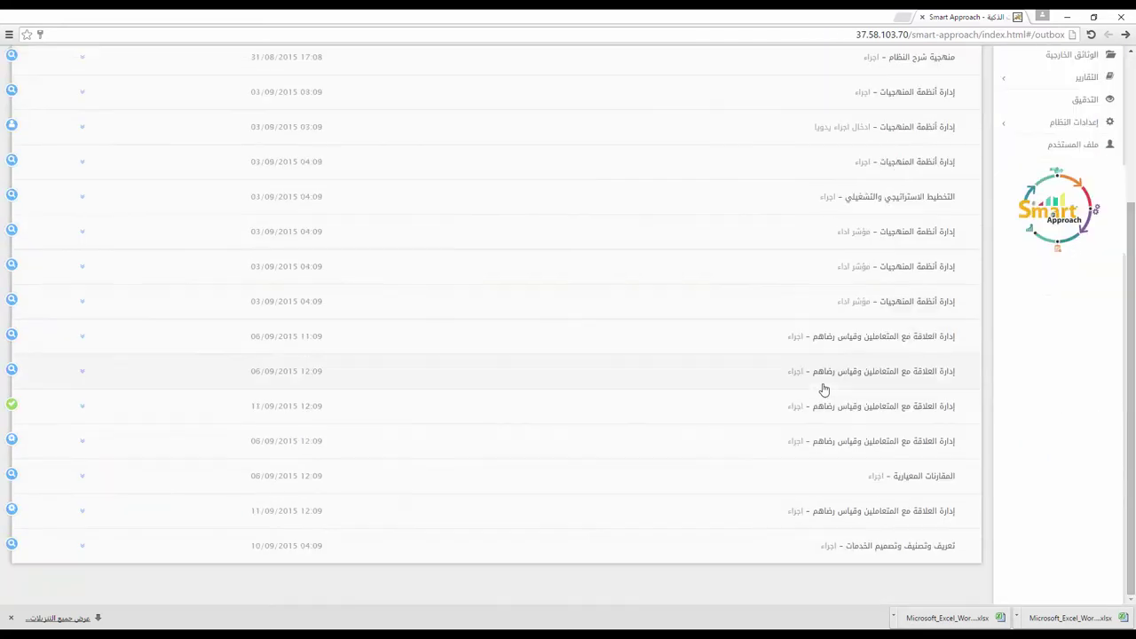
# Step: Check an executed customer-relations task's previous outputs, then open the task approved on 11/09/2015
pyautogui.click(862, 507)
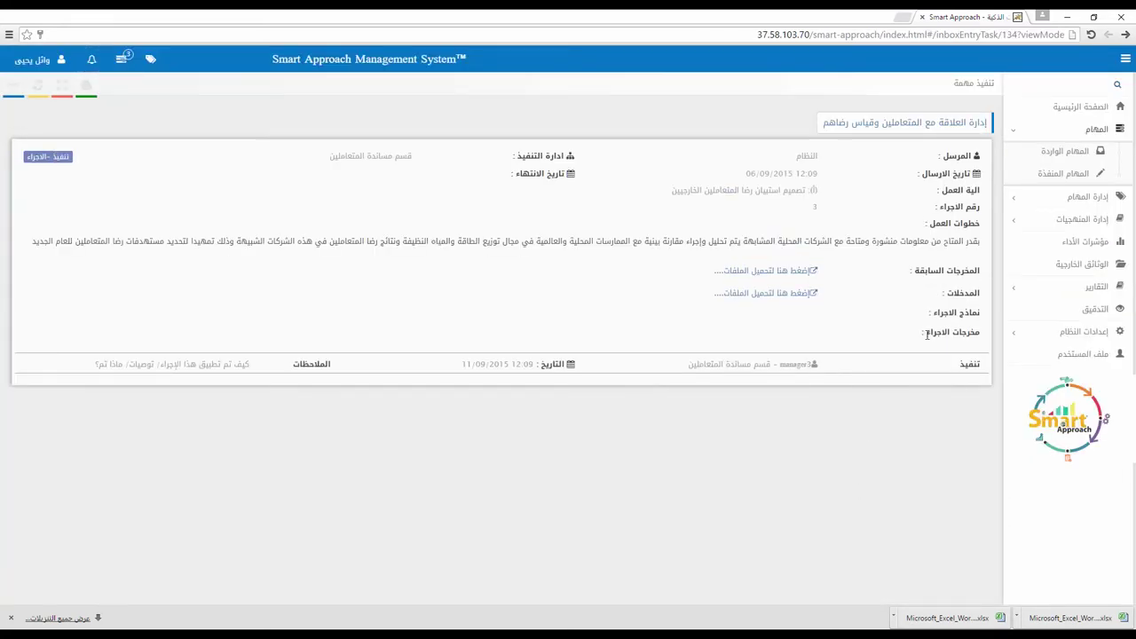
pyautogui.click(801, 273)
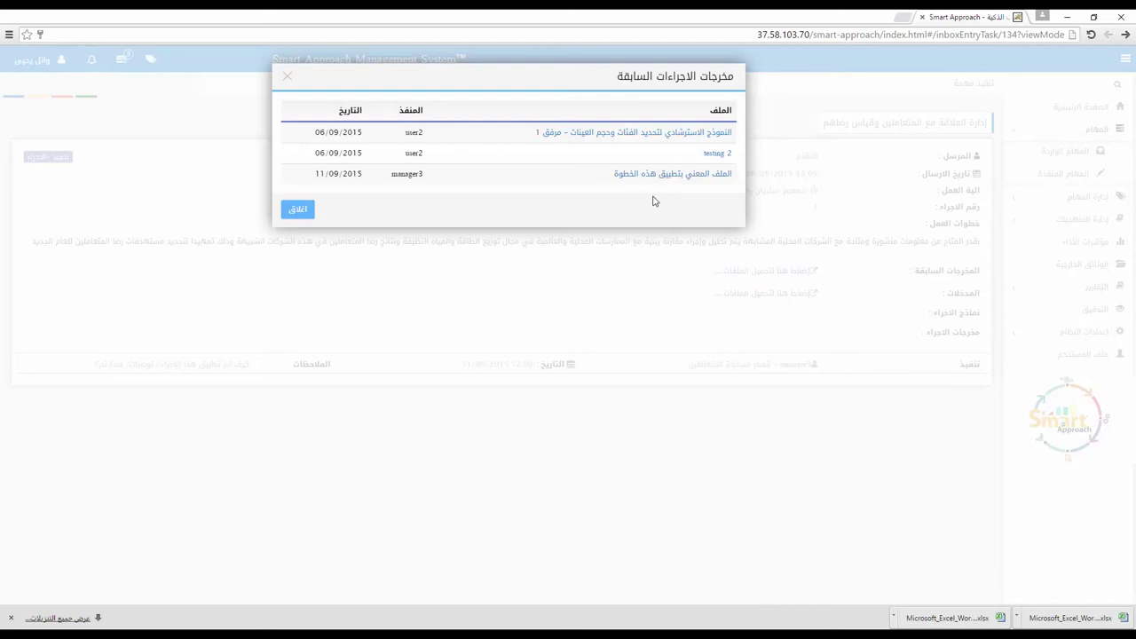
pyautogui.click(297, 210)
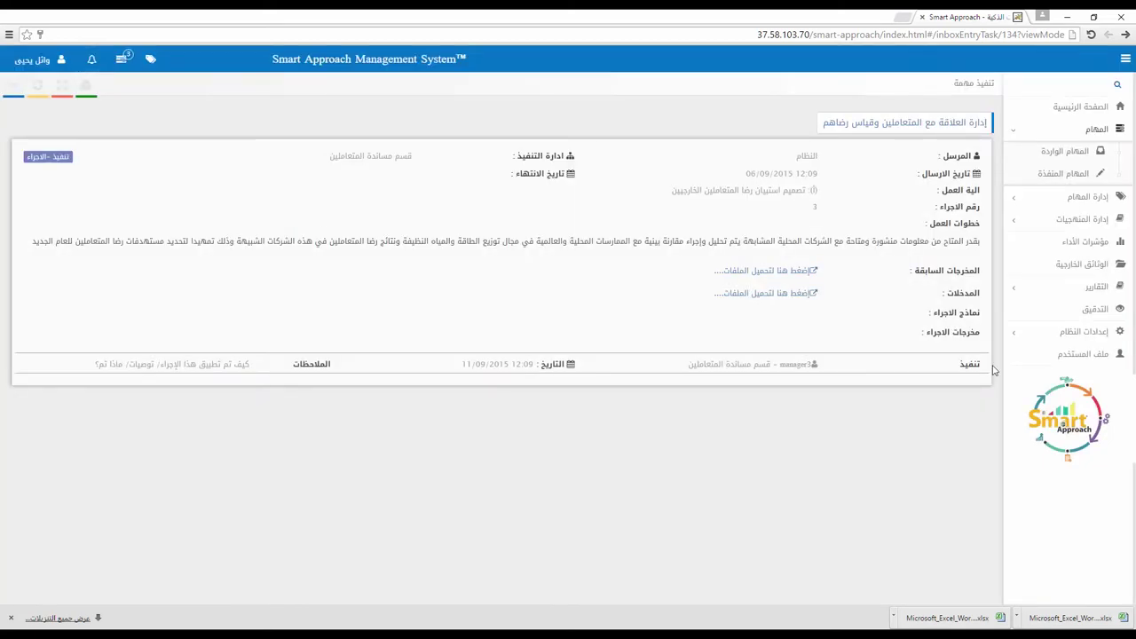
pyautogui.click(1081, 175)
pyautogui.scroll(-3, 921, 551)
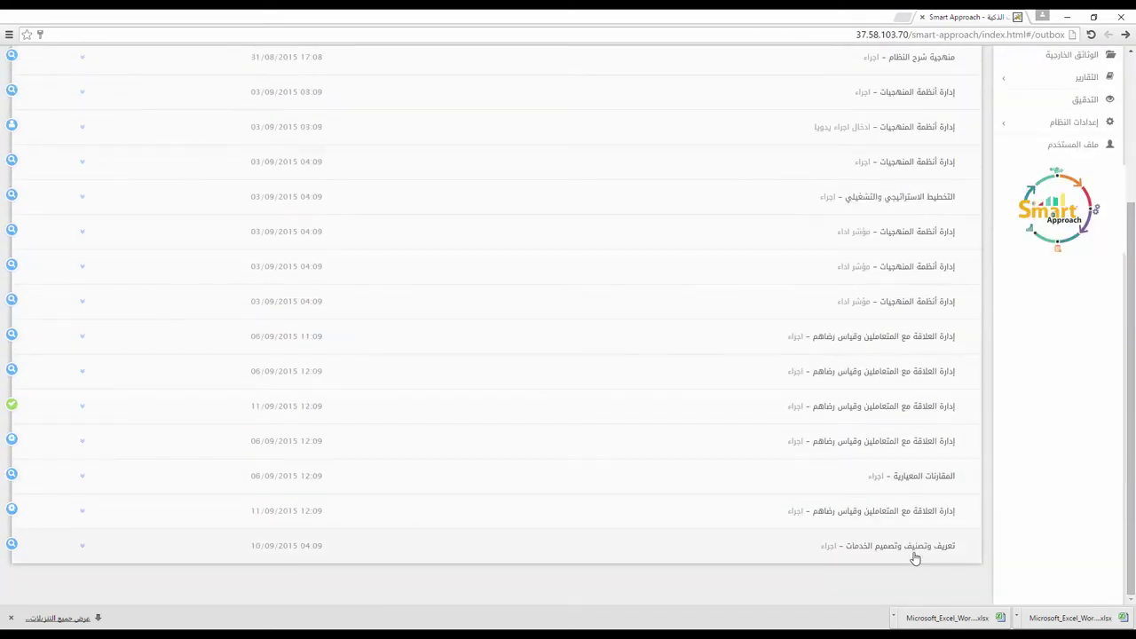
pyautogui.click(897, 411)
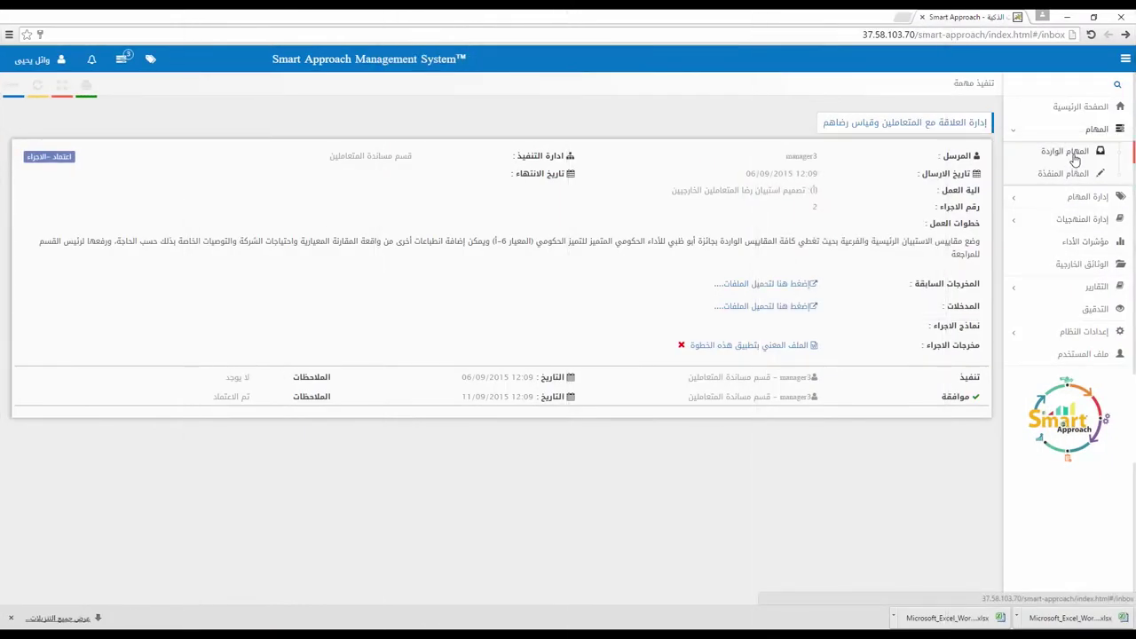
# Step: Return to the incoming tasks list, now topped by a customer-relations review task
pyautogui.click(1072, 155)
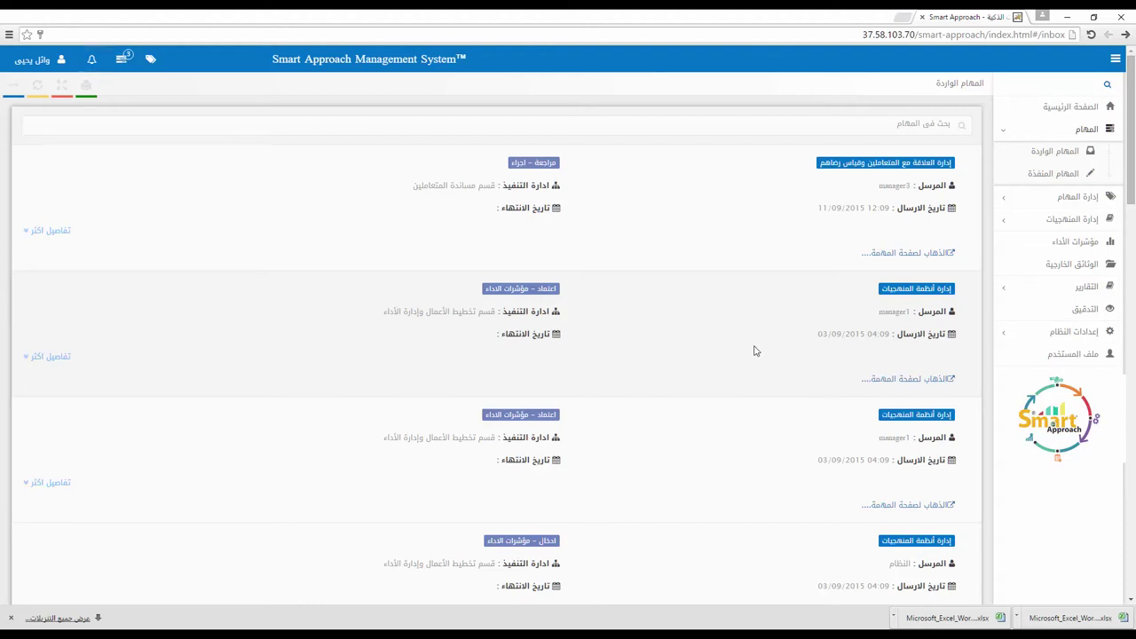
# Step: Open the work-approach systems management KPI entry task and enter 85 as the indicator value
pyautogui.scroll(-1, 752, 346)
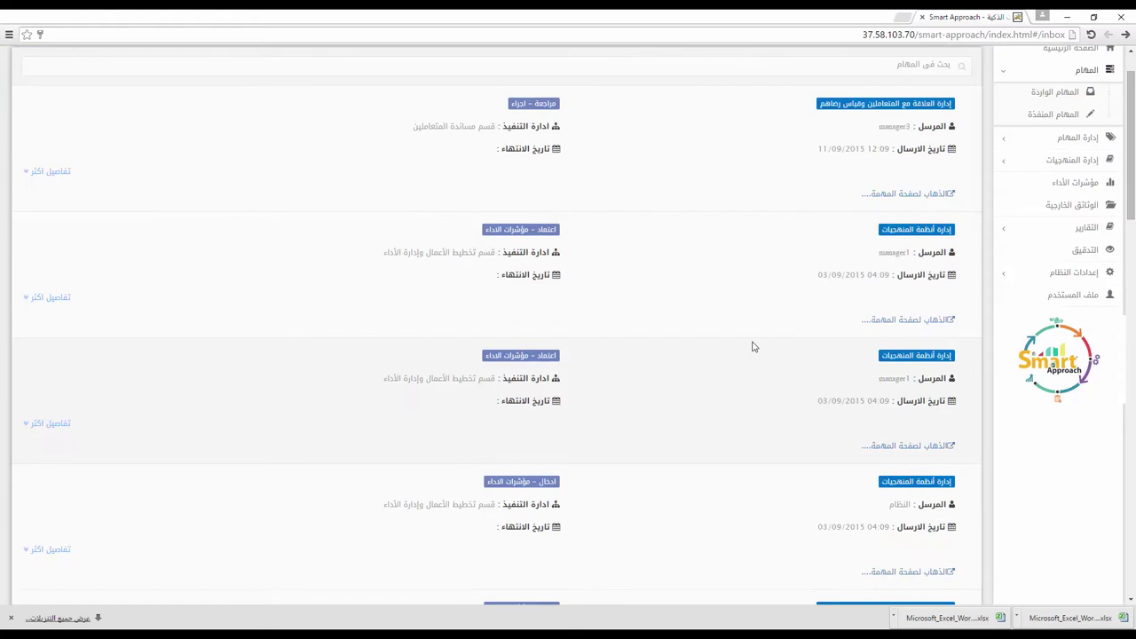
pyautogui.scroll(-1, 752, 346)
pyautogui.click(920, 515)
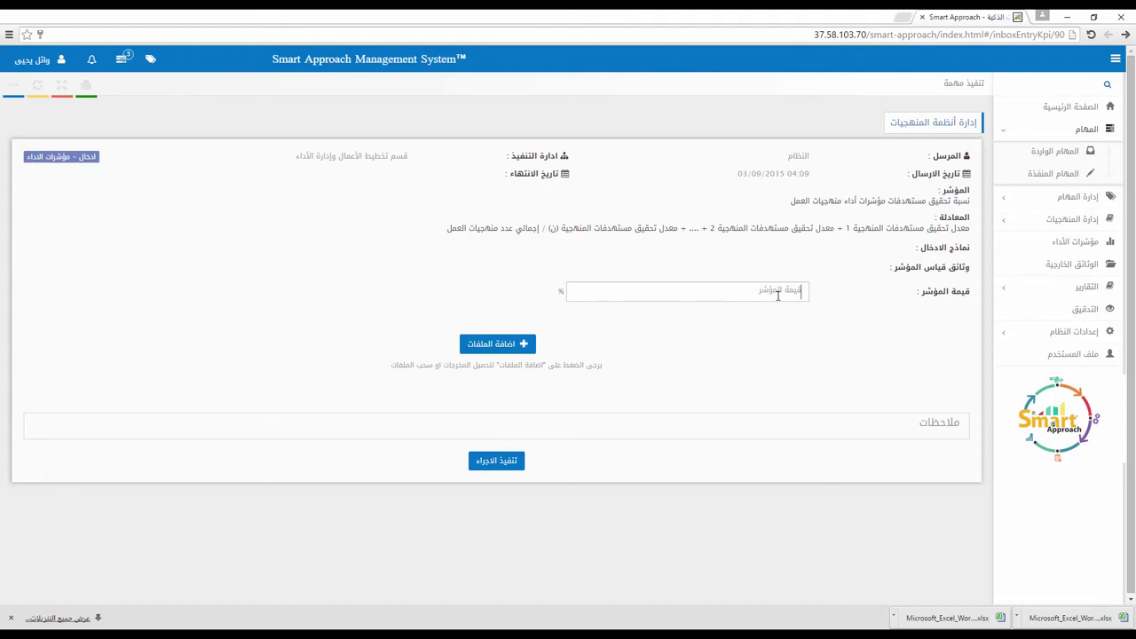
pyautogui.write('85')
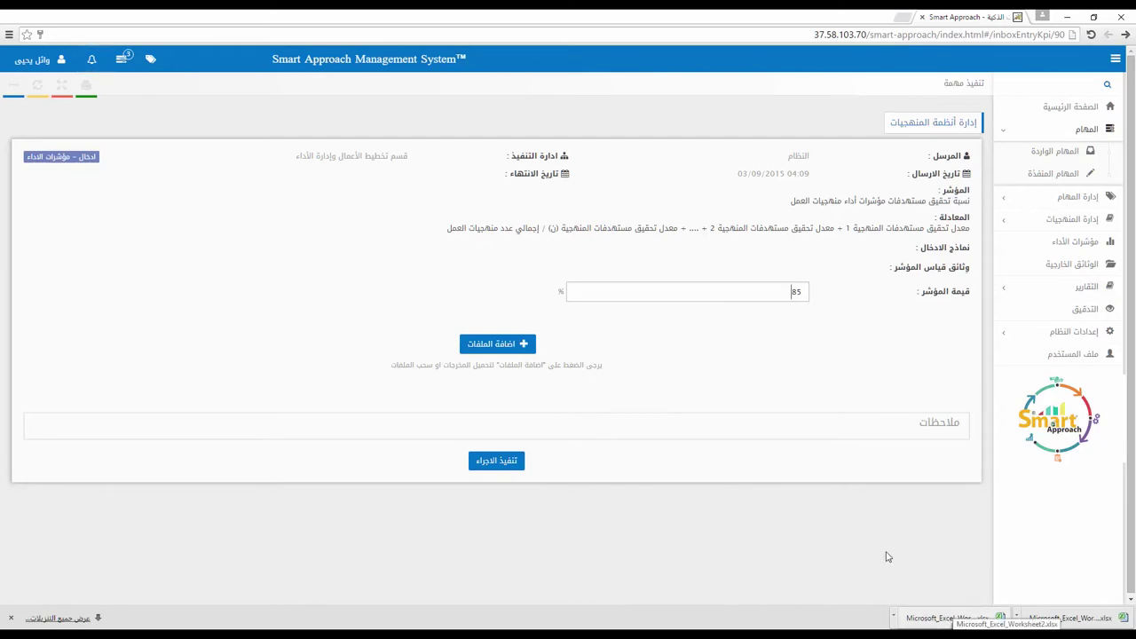
# Step: Upload the Excel worksheet as evidence described 'دليل صحة المؤشر'
pyautogui.moveTo(966, 607); pyautogui.dragTo(573, 364)
pyautogui.click(857, 387)
pyautogui.click(862, 415)
pyautogui.write('دلي')
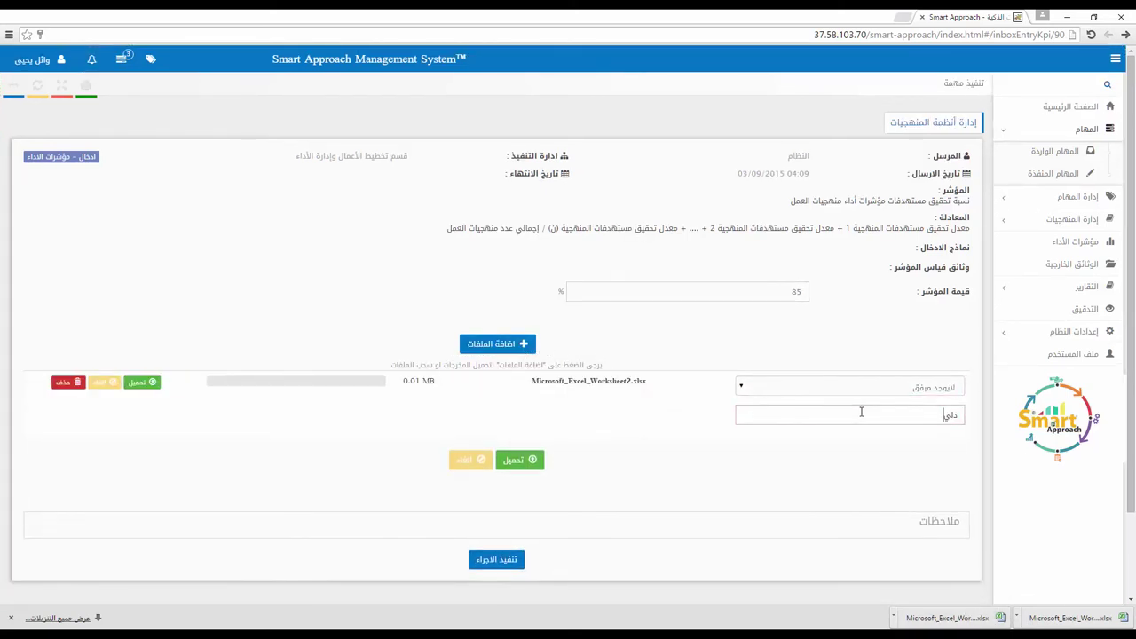
pyautogui.write('ل صحة المؤشر')
pyautogui.click(530, 460)
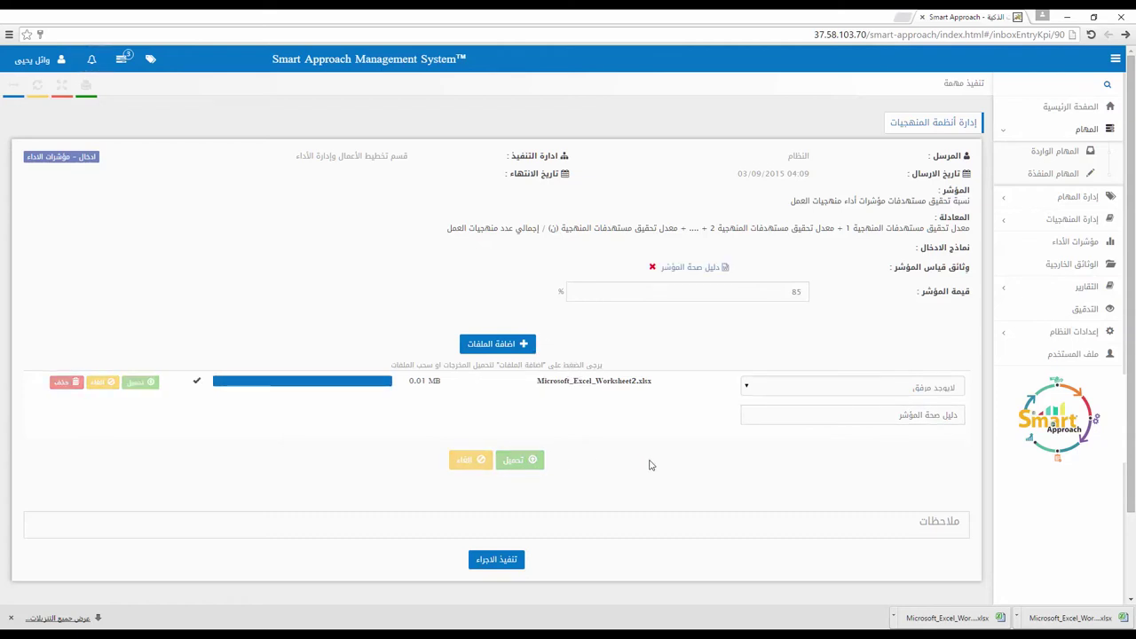
# Step: Add the note 'تم ادخال بيانات المؤشر' and submit the KPI entry
pyautogui.click(595, 530)
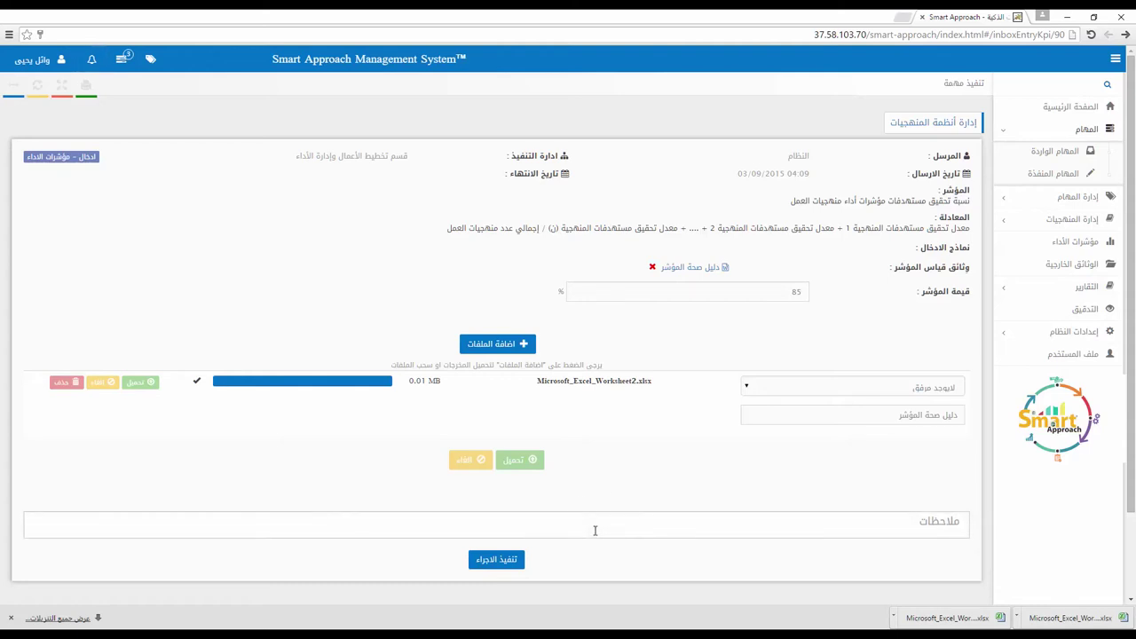
pyautogui.write('تم اد')
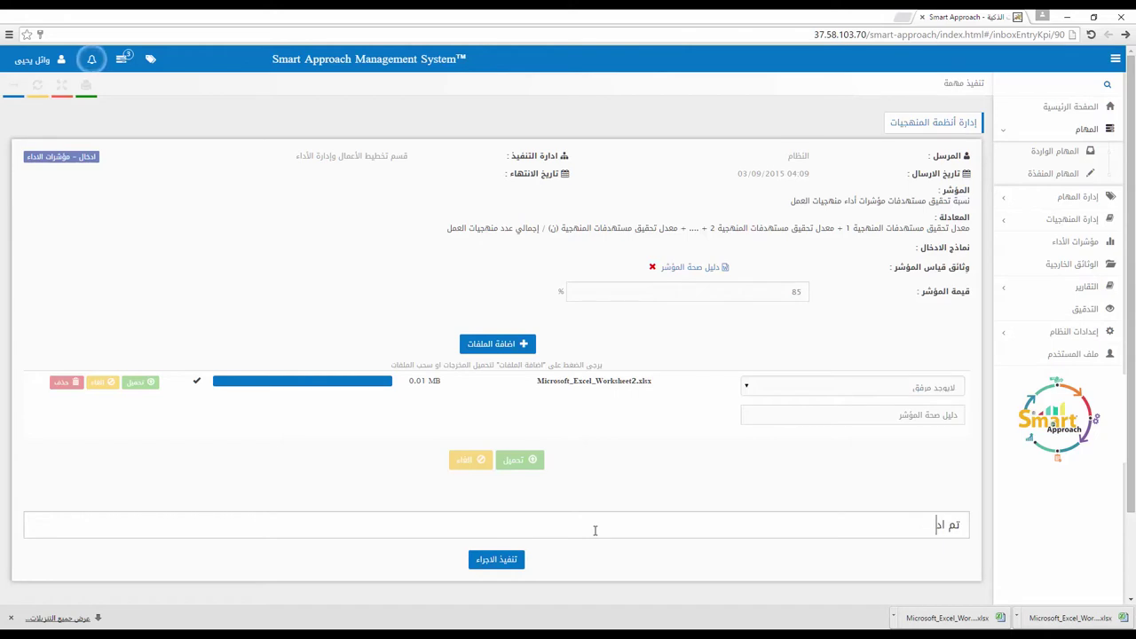
pyautogui.write('خال بيانات الم')
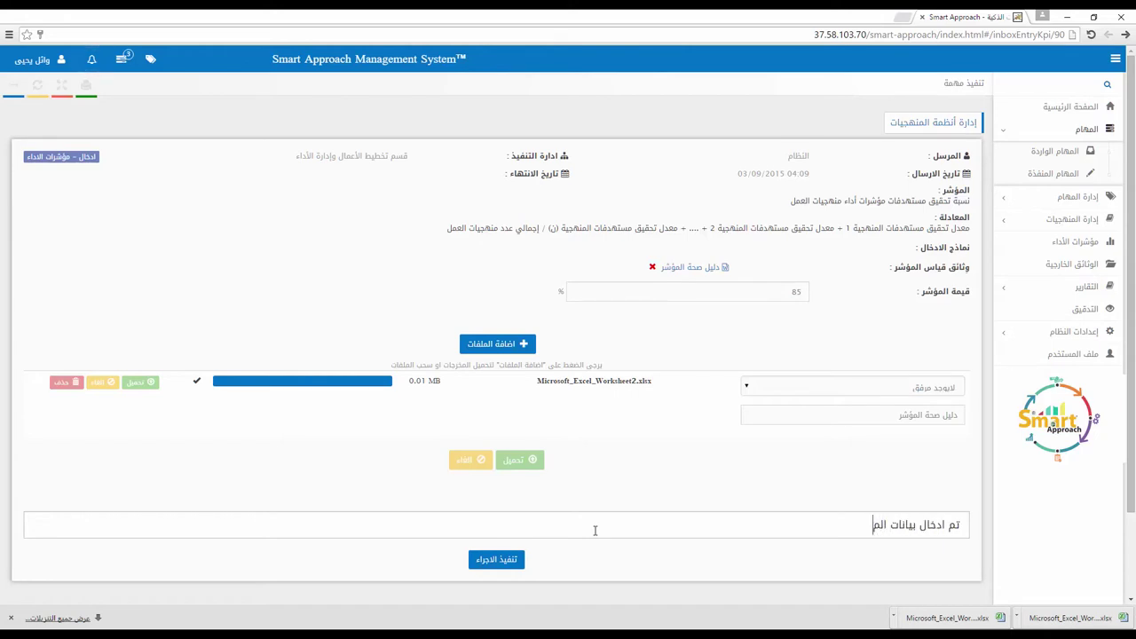
pyautogui.write('ؤشرلا')
pyautogui.press('BackSpace')
pyautogui.click(496, 559)
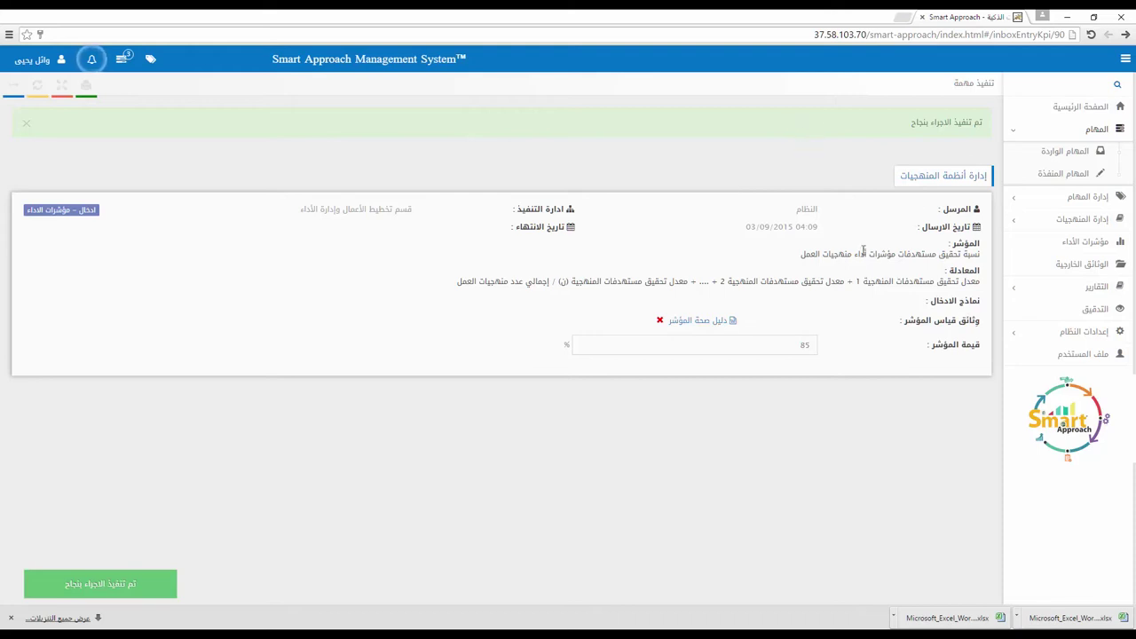
# Step: Approve the submitted 85% KPI entry from the first incoming KPI task
pyautogui.click(1055, 153)
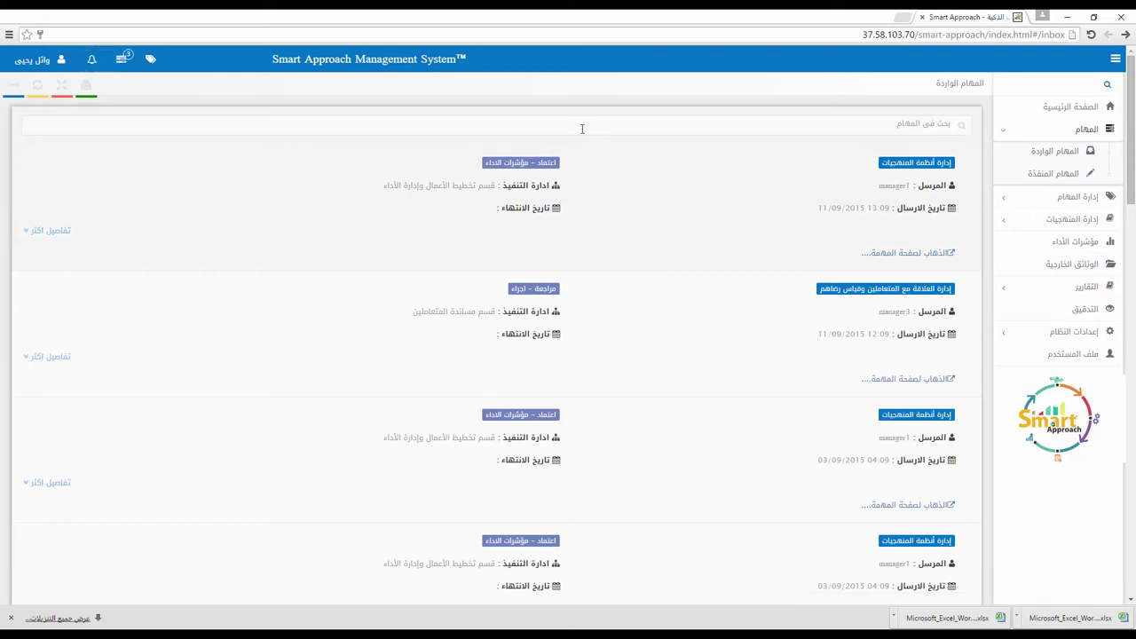
pyautogui.click(870, 253)
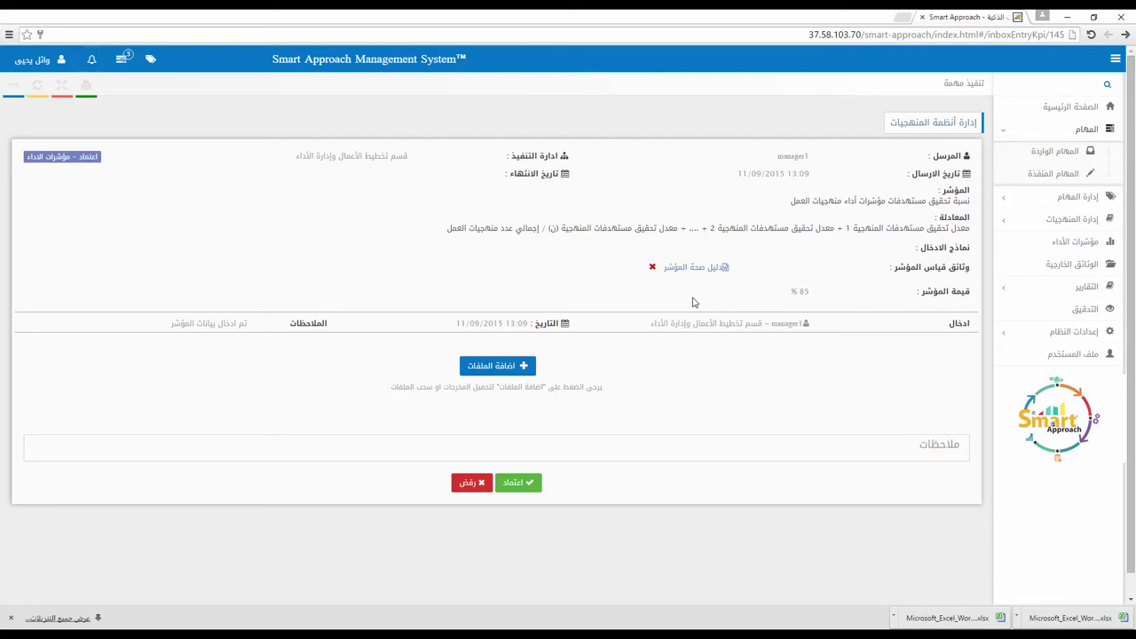
pyautogui.click(520, 482)
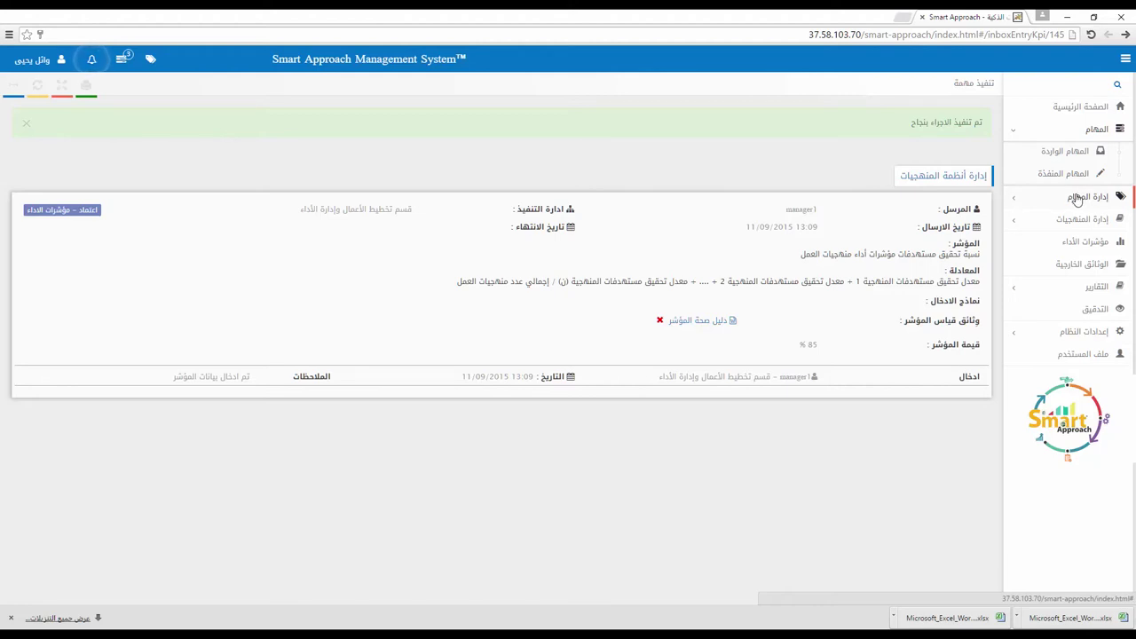
# Step: Open the customer-relations approach's procedures from the start-tasks approach list
pyautogui.click(1077, 197)
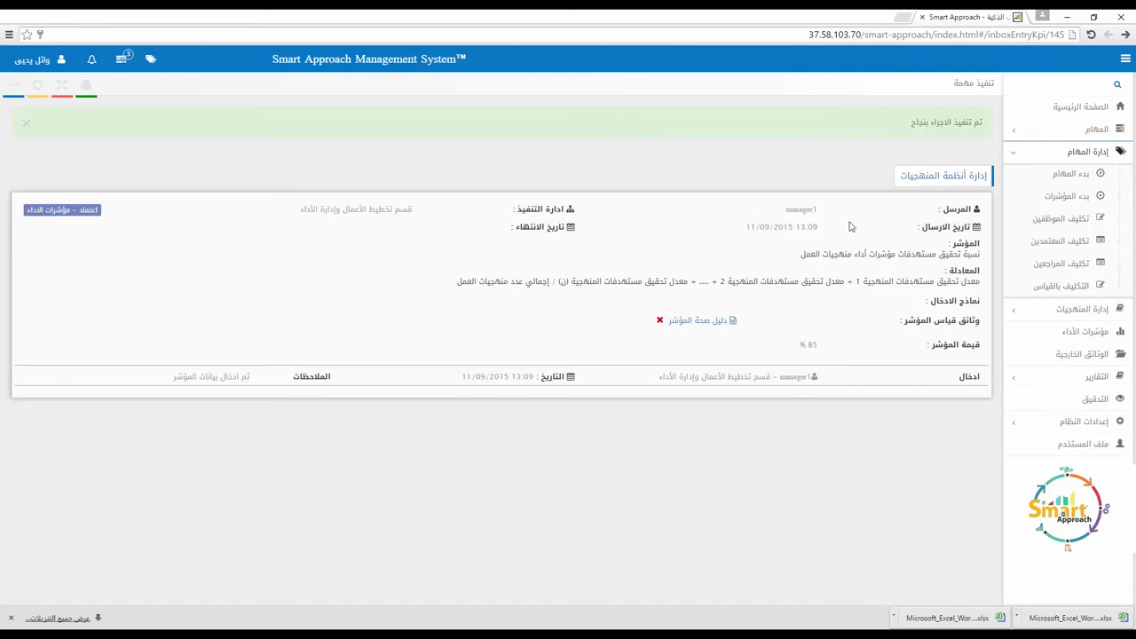
pyautogui.click(1084, 178)
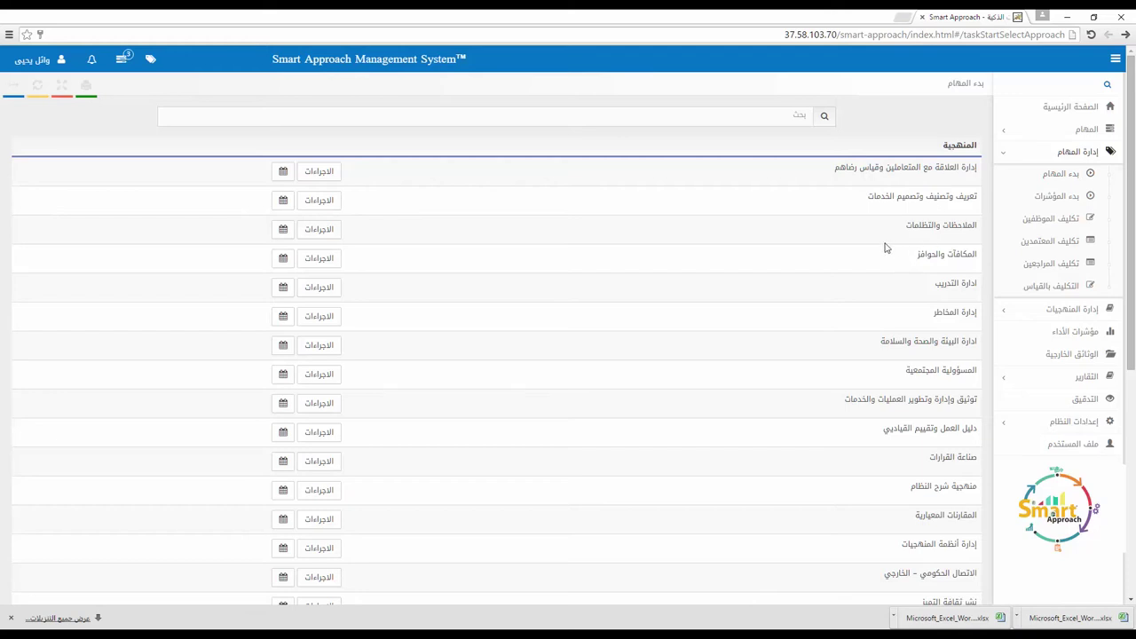
pyautogui.scroll(-5, 885, 247)
pyautogui.scroll(5, 885, 246)
pyautogui.click(329, 174)
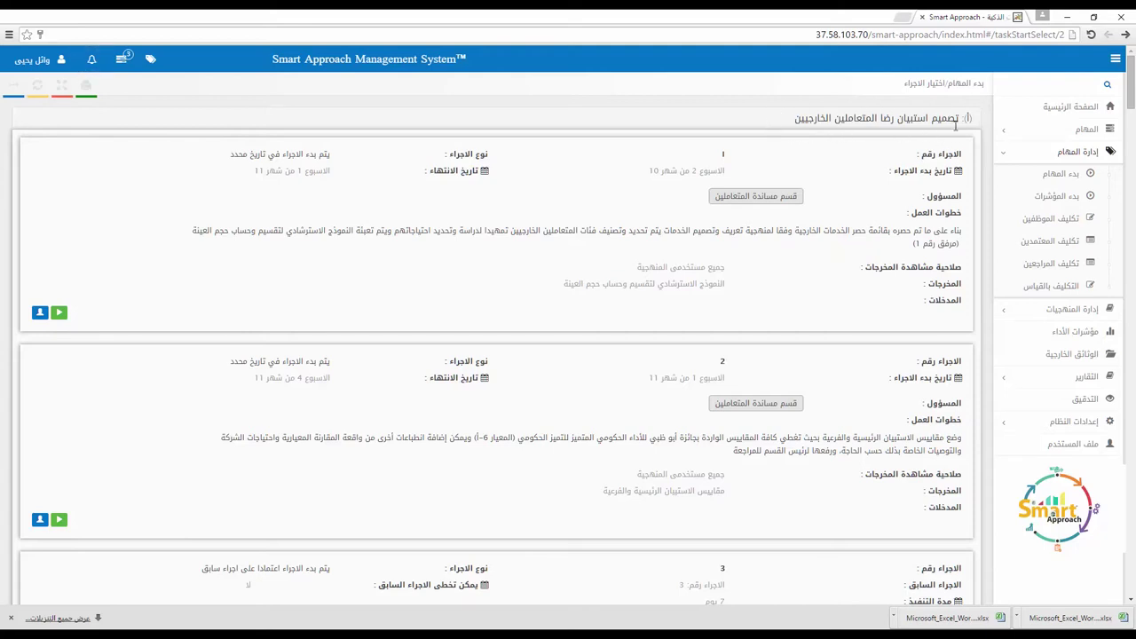
# Step: Start procedure 5 of the 'تصميم استبيان رضا المتعاملين الخارجيين' survey design
pyautogui.scroll(-6, 821, 173)
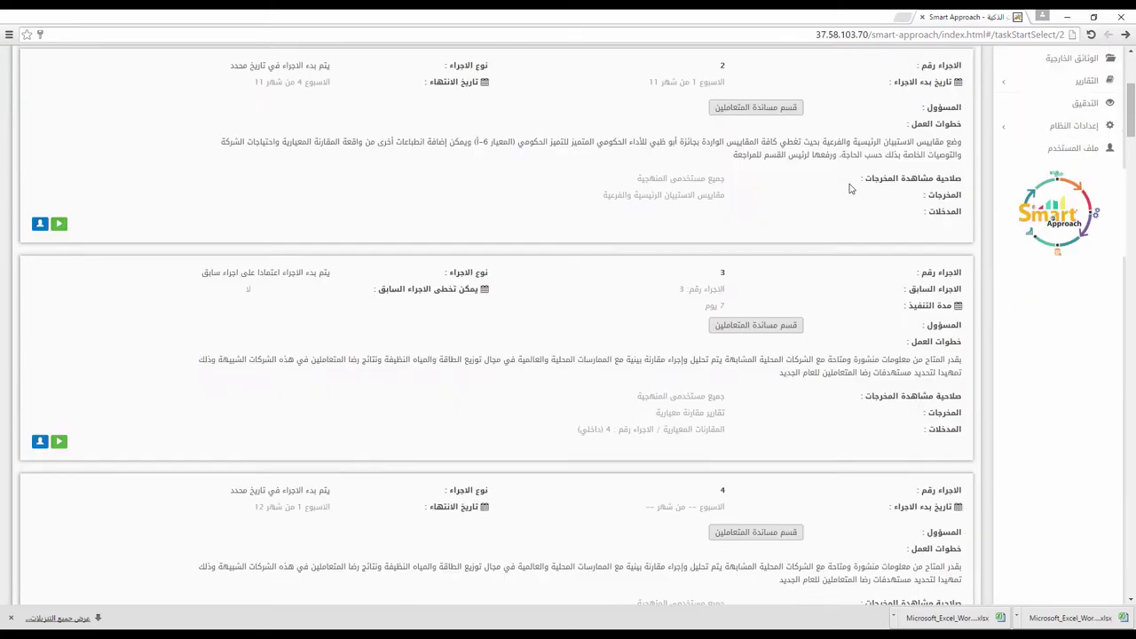
pyautogui.scroll(-10, 850, 189)
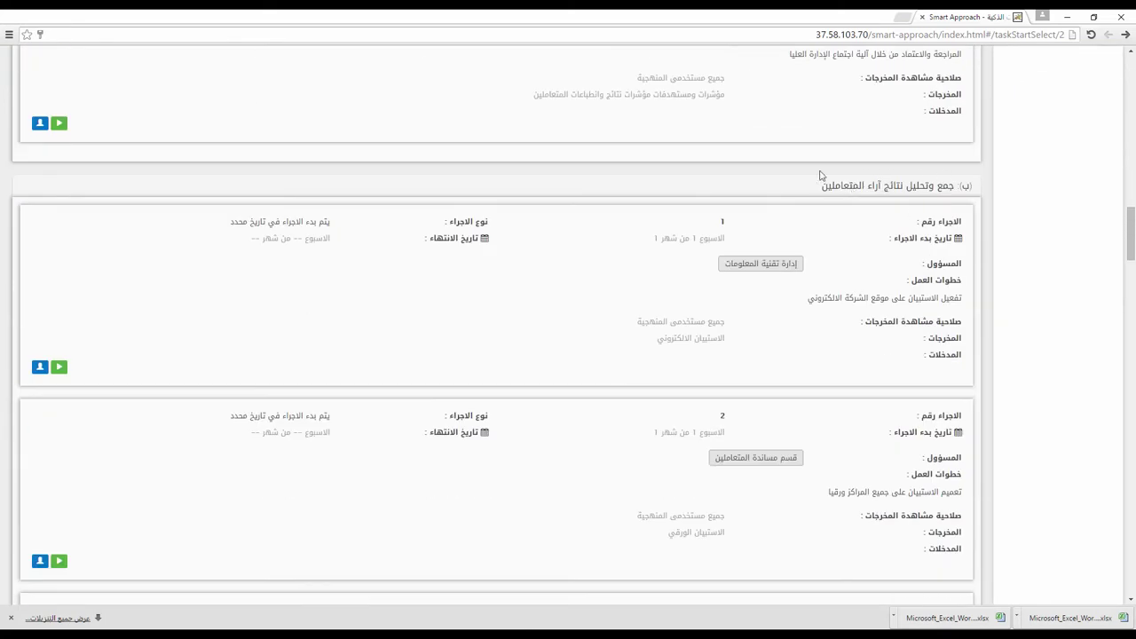
pyautogui.scroll(-10, 675, 181)
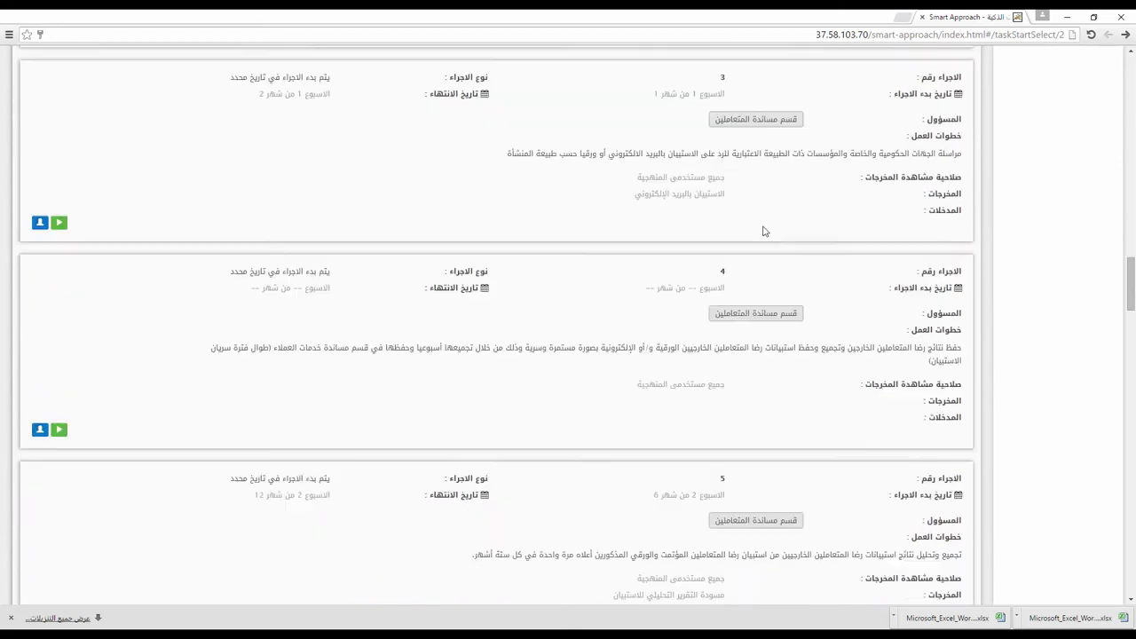
pyautogui.scroll(-10, 763, 231)
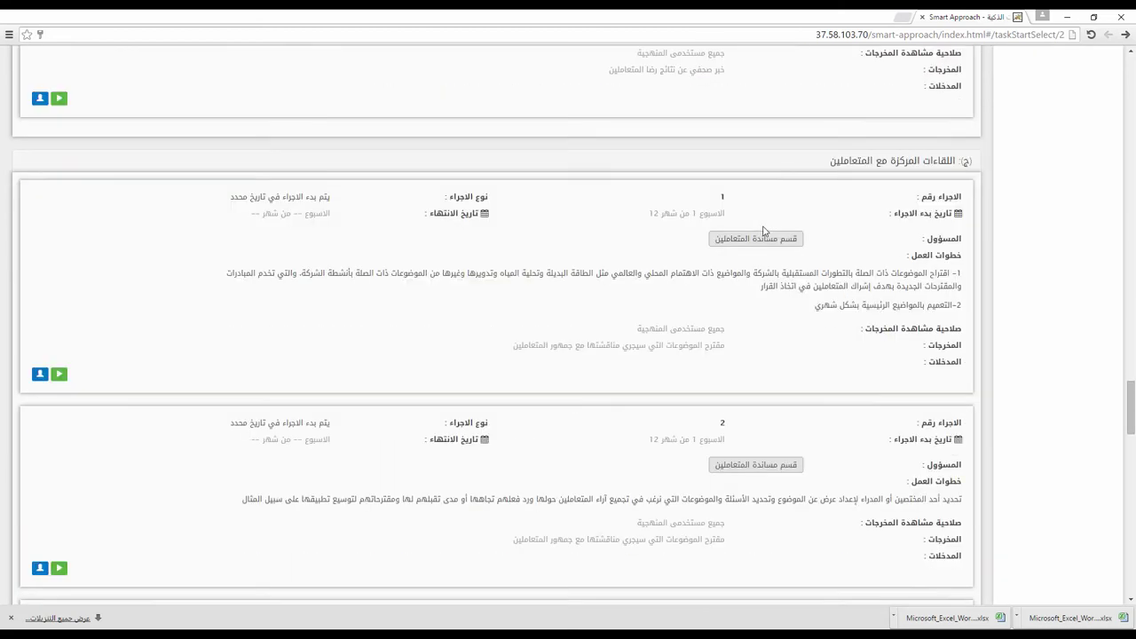
pyautogui.scroll(-8, 763, 231)
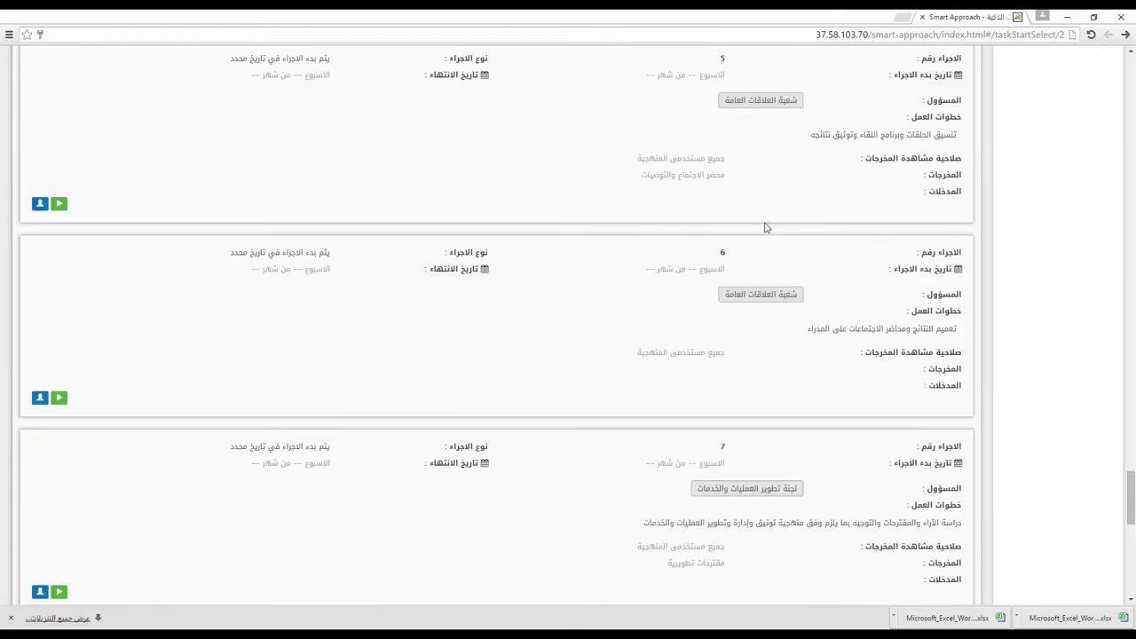
pyautogui.scroll(-2, 766, 228)
pyautogui.scroll(9, 766, 223)
pyautogui.scroll(10, 765, 220)
pyautogui.scroll(10, 766, 225)
pyautogui.scroll(10, 766, 225)
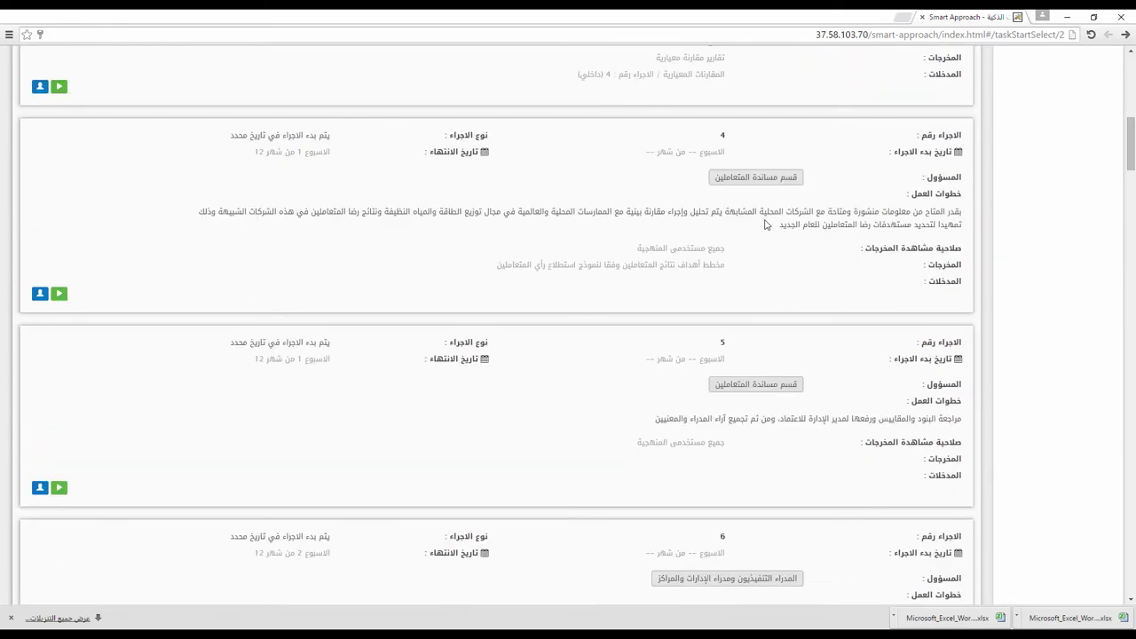
pyautogui.scroll(3, 765, 224)
pyautogui.scroll(2, 766, 224)
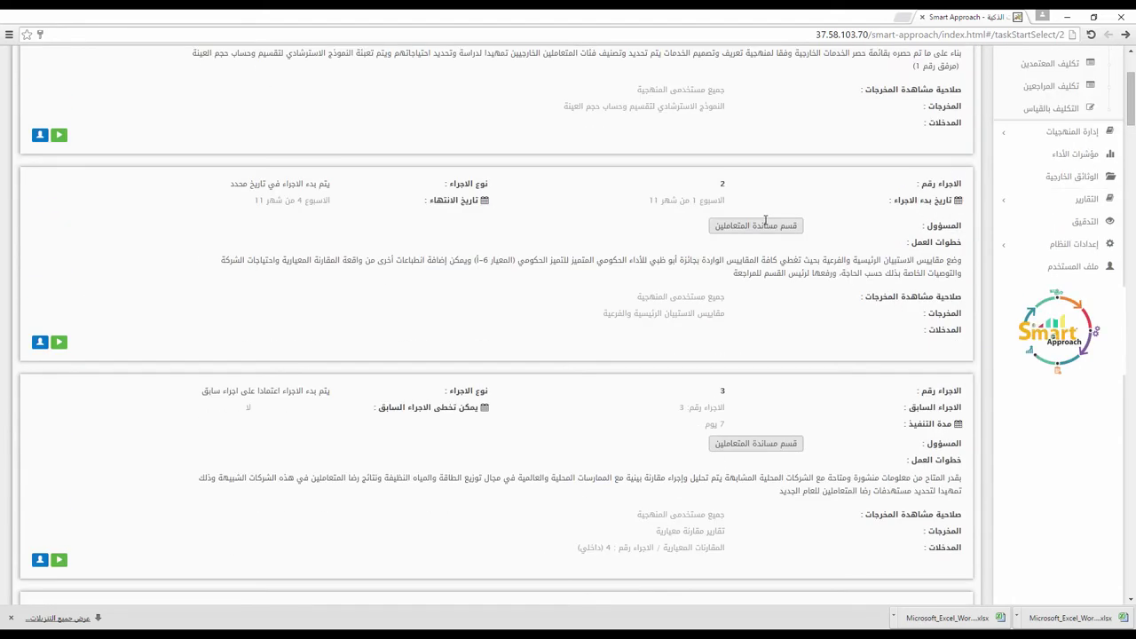
pyautogui.scroll(2, 765, 220)
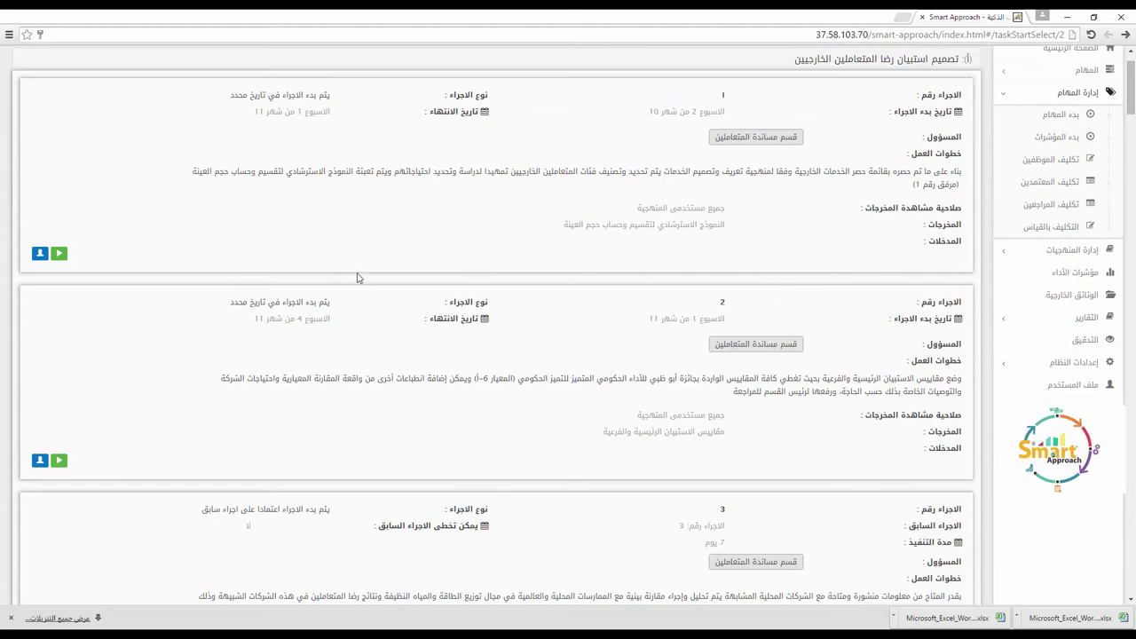
pyautogui.scroll(-3, 360, 279)
pyautogui.scroll(-2, 370, 283)
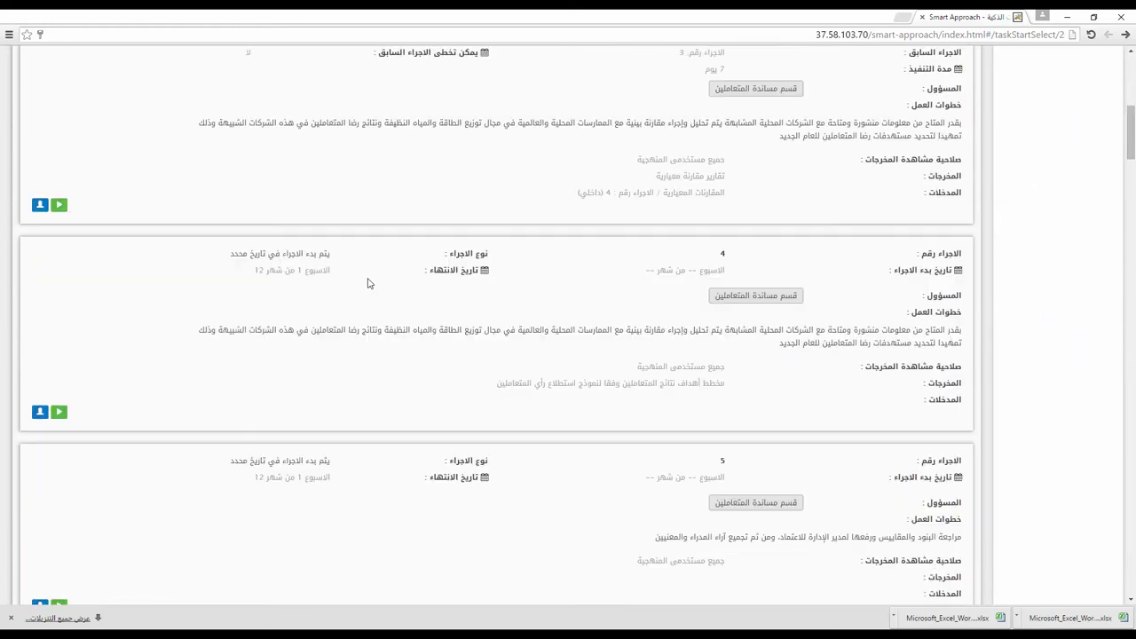
pyautogui.scroll(-2, 371, 291)
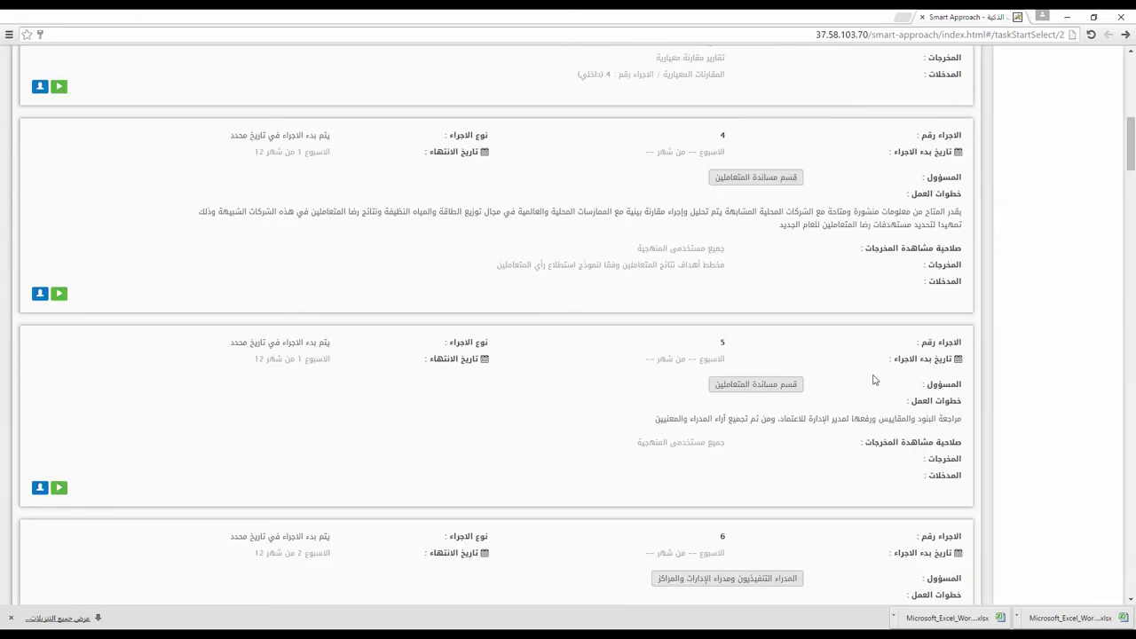
pyautogui.click(53, 491)
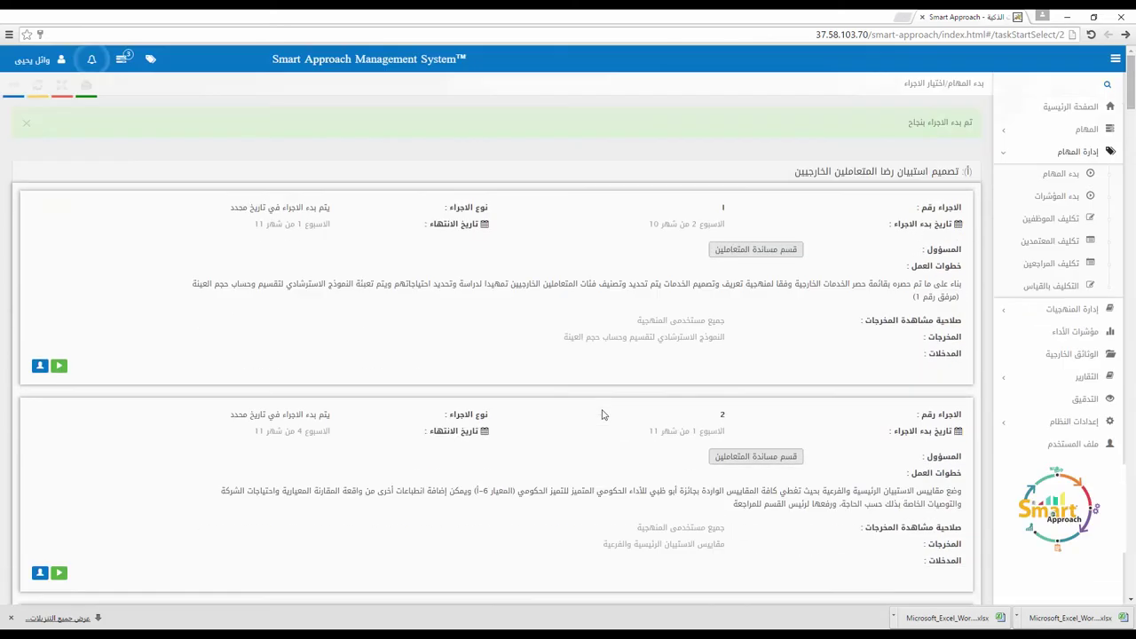
# Step: Review the first incoming task's work steps and execution page, then return to the inbox
pyautogui.click(1077, 176)
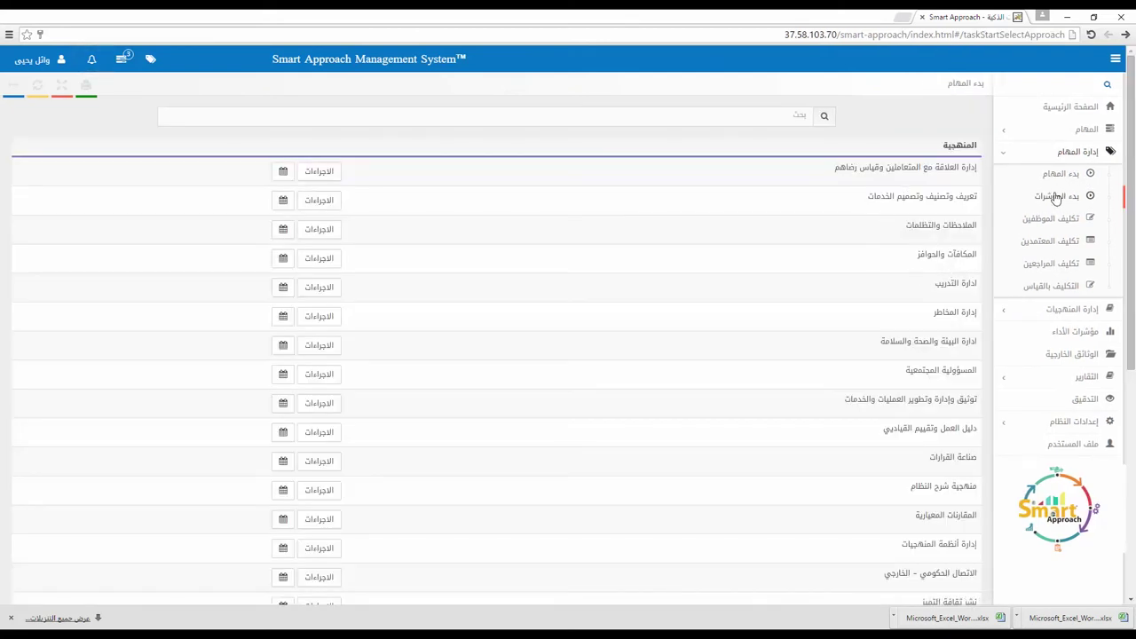
pyautogui.click(1087, 130)
pyautogui.click(1081, 154)
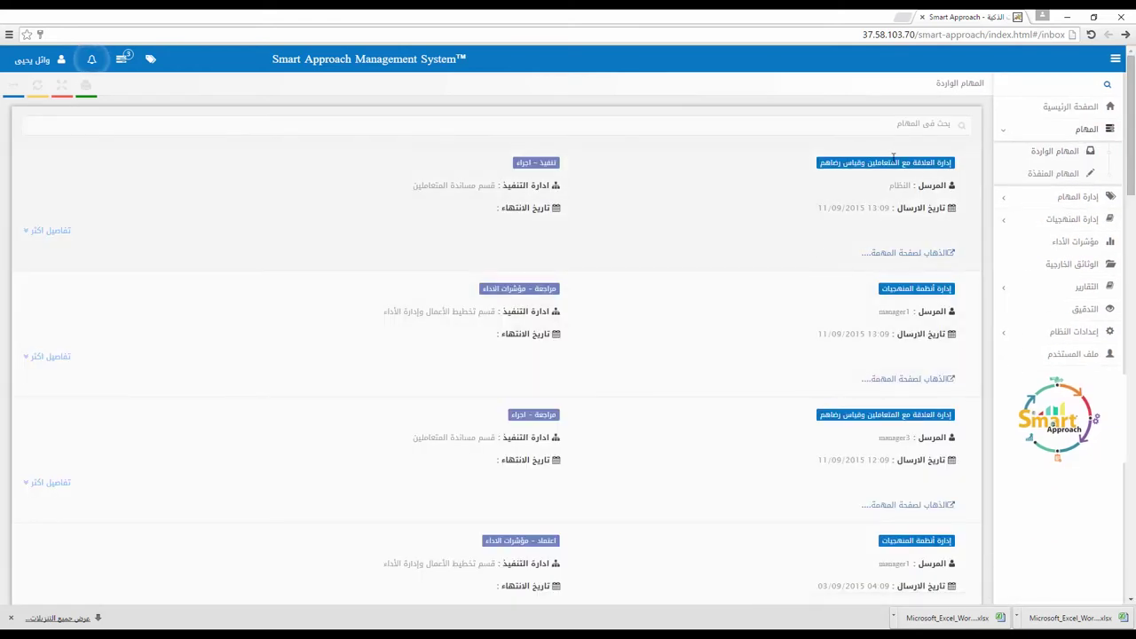
pyautogui.click(64, 231)
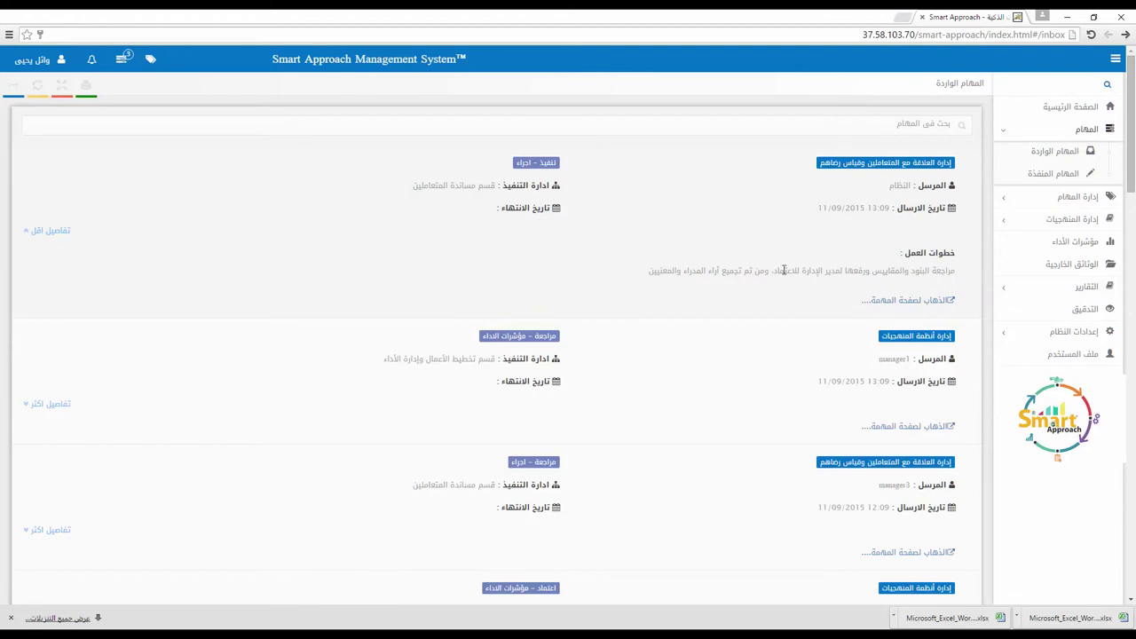
pyautogui.click(900, 300)
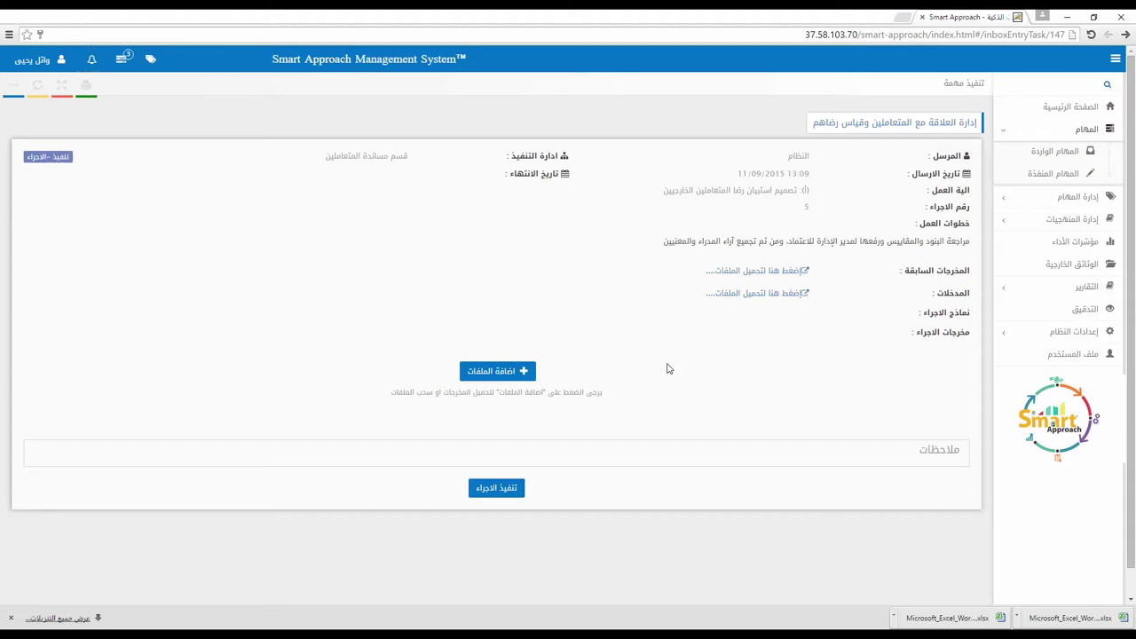
pyautogui.click(1058, 198)
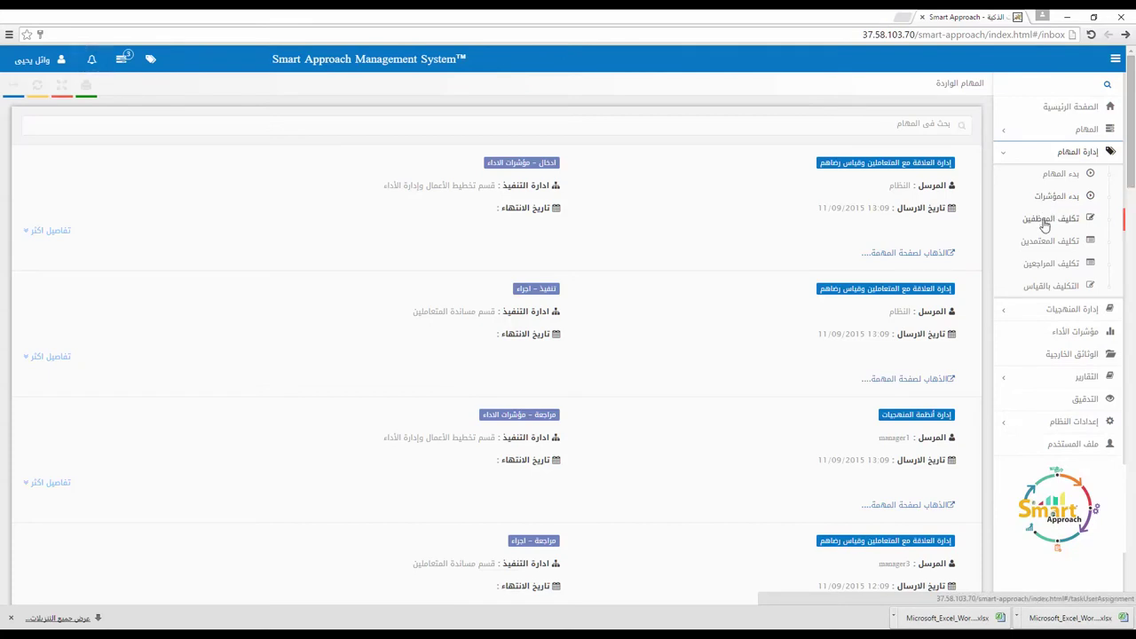
# Step: Open the strategic planning procedures and assign and save the manager account for step 1
pyautogui.click(1045, 223)
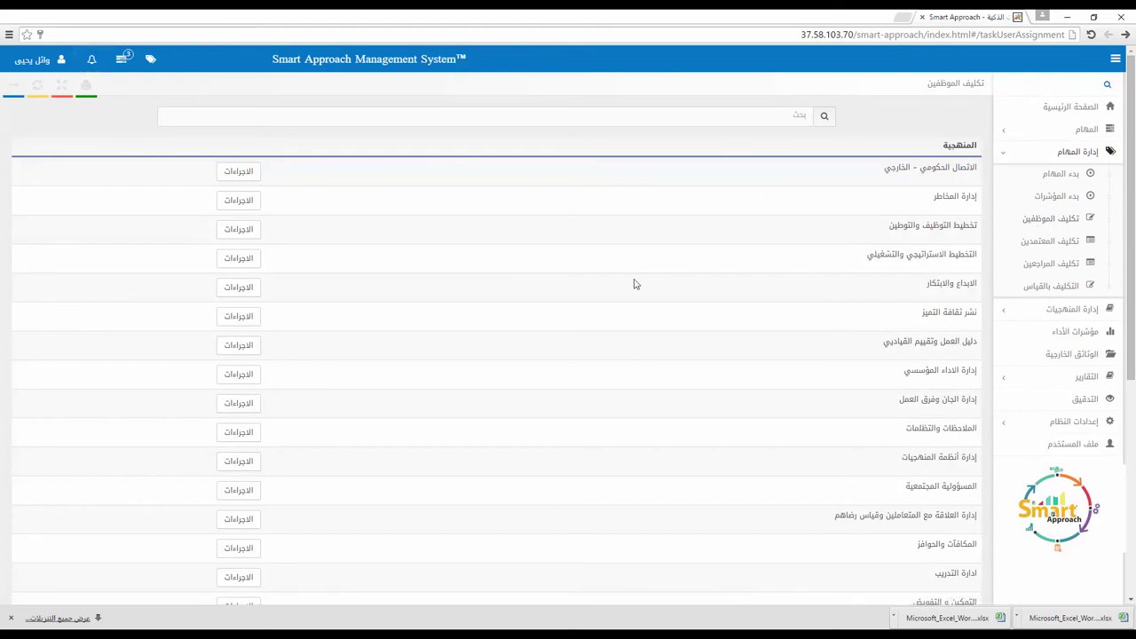
pyautogui.click(239, 260)
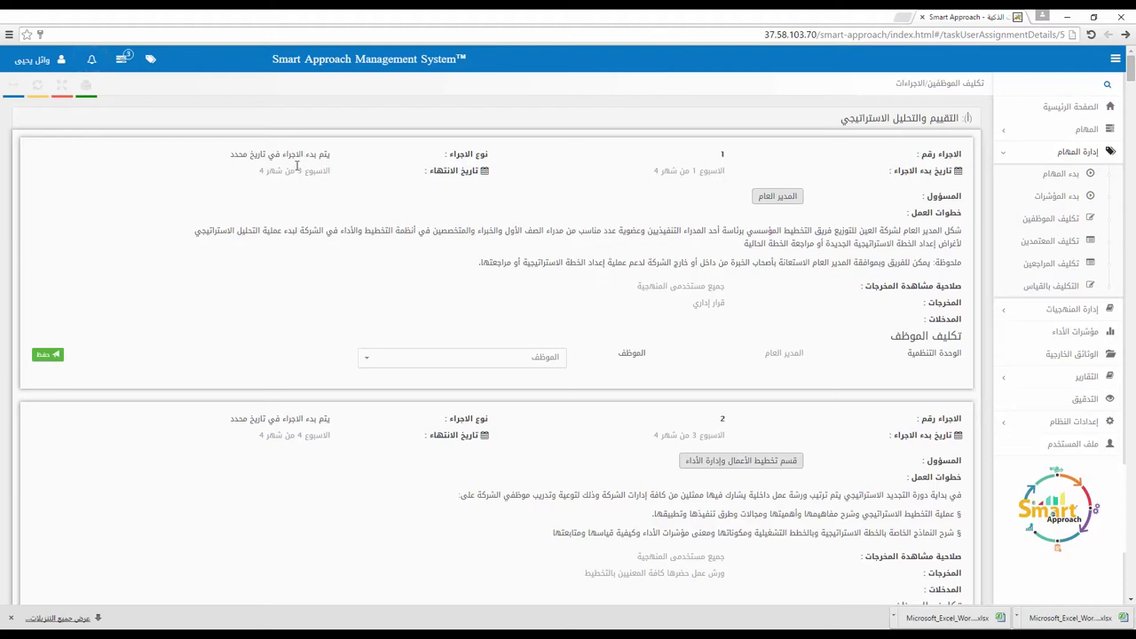
pyautogui.scroll(-2, 326, 178)
pyautogui.scroll(1, 599, 194)
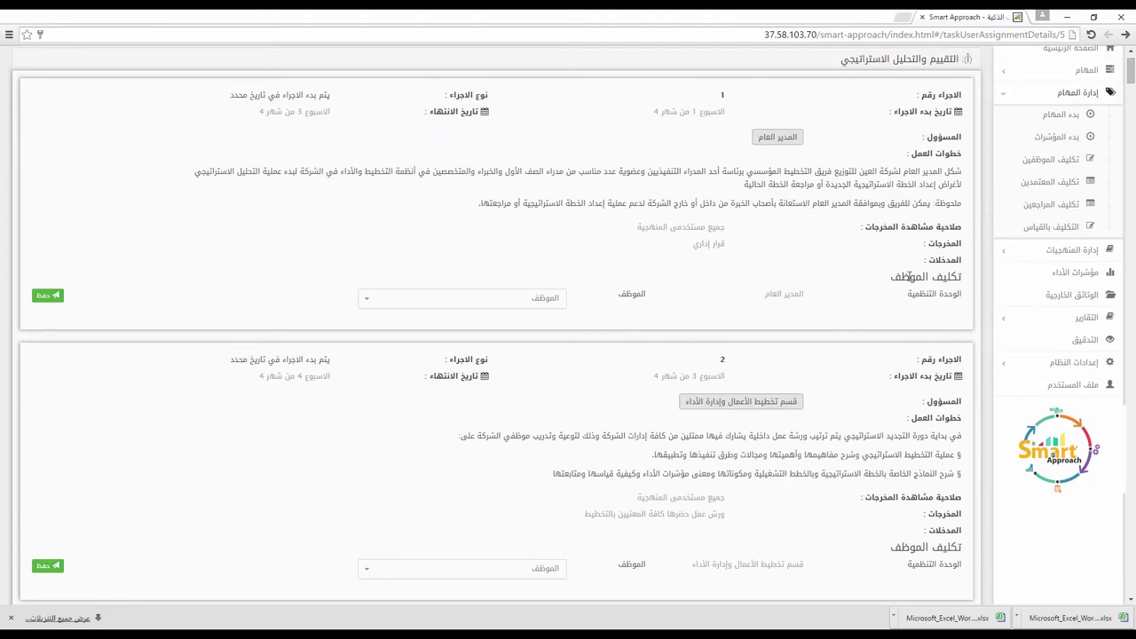
pyautogui.moveTo(960, 277); pyautogui.dragTo(861, 275)
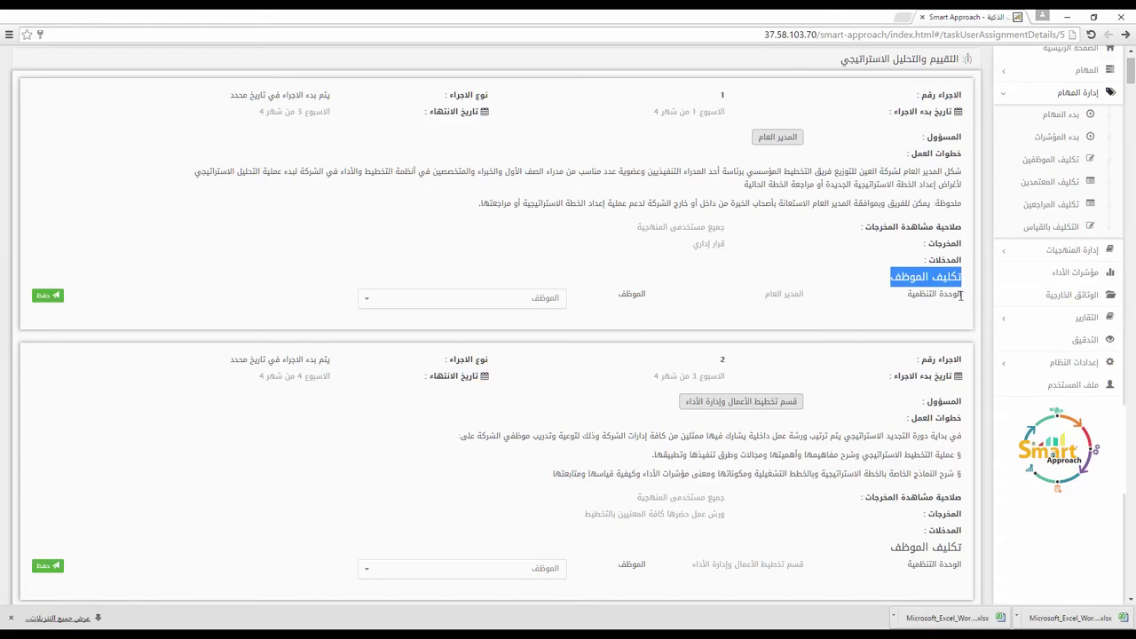
pyautogui.tripleClick(777, 137)
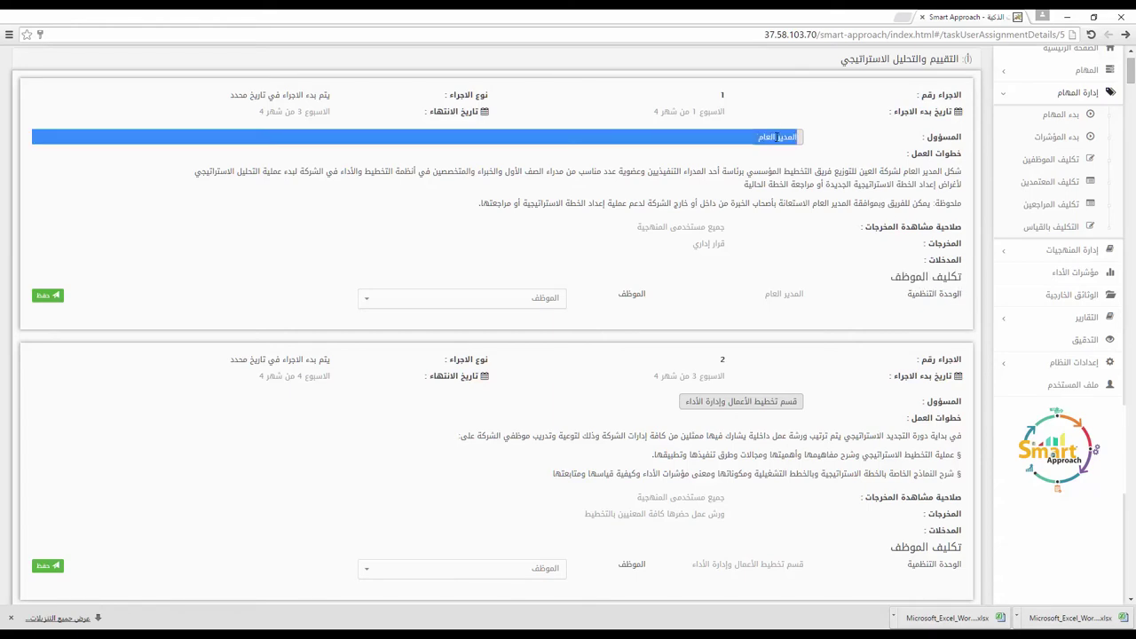
pyautogui.click(781, 265)
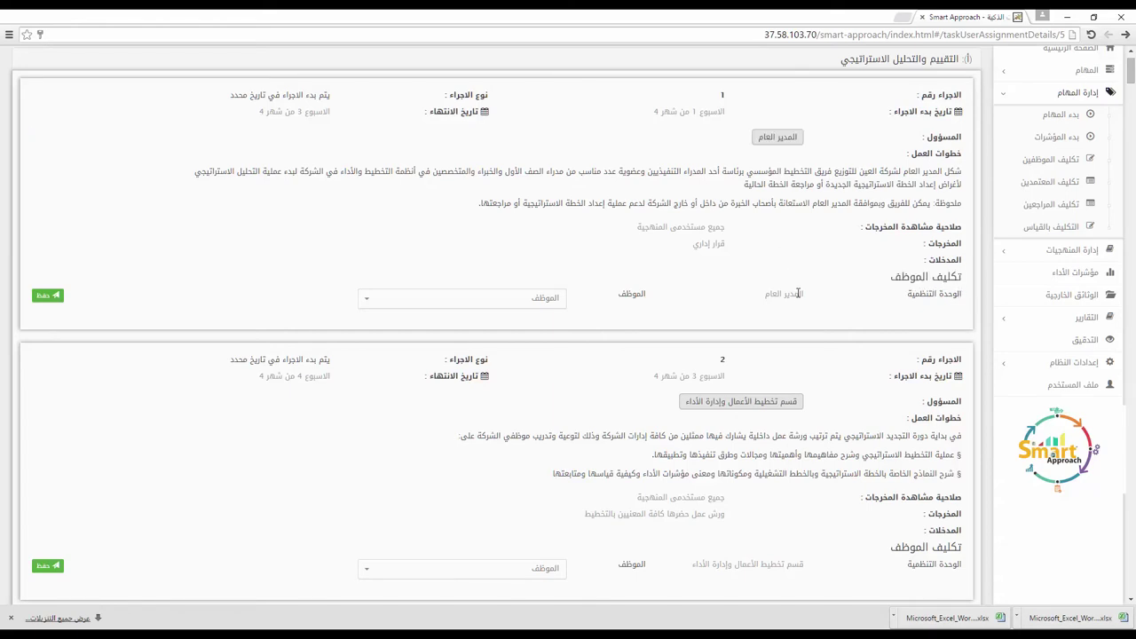
pyautogui.click(524, 300)
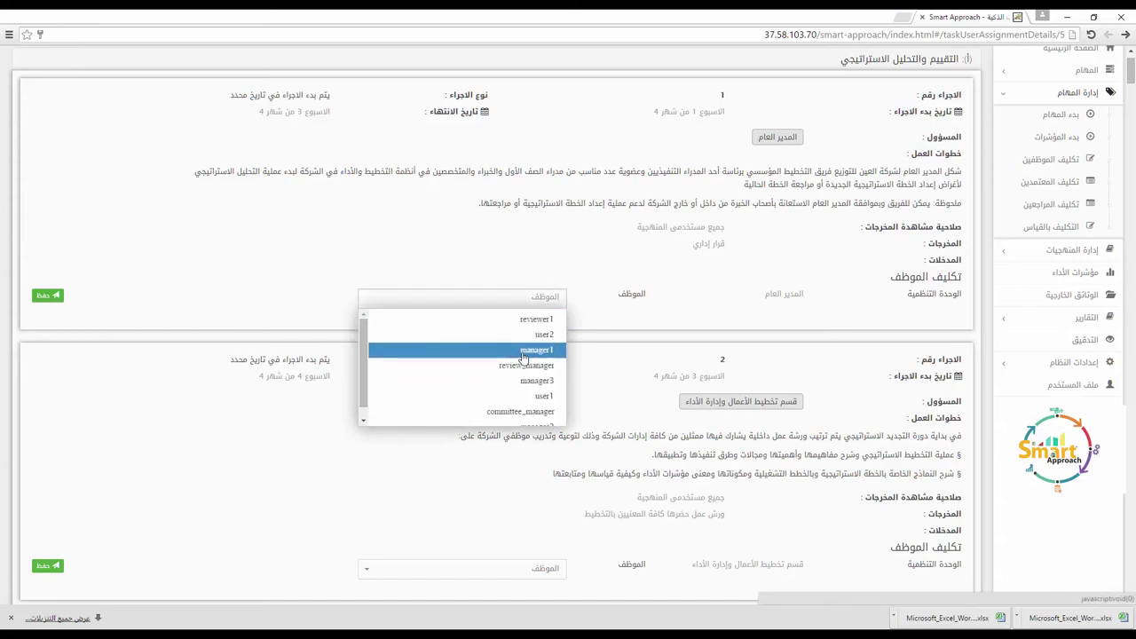
pyautogui.click(526, 350)
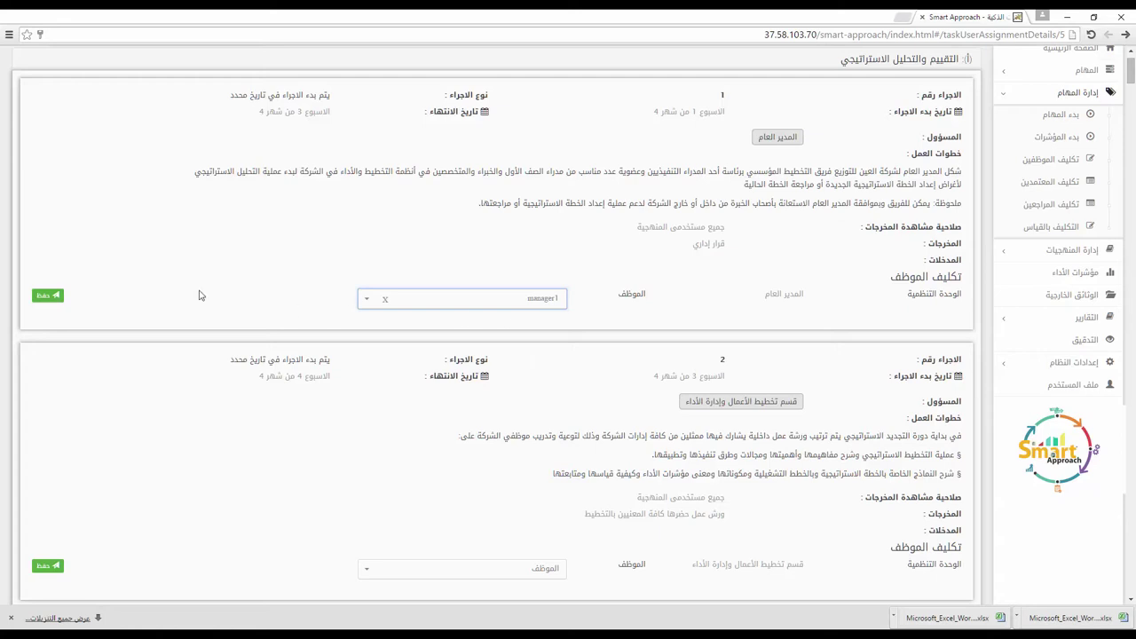
pyautogui.click(47, 296)
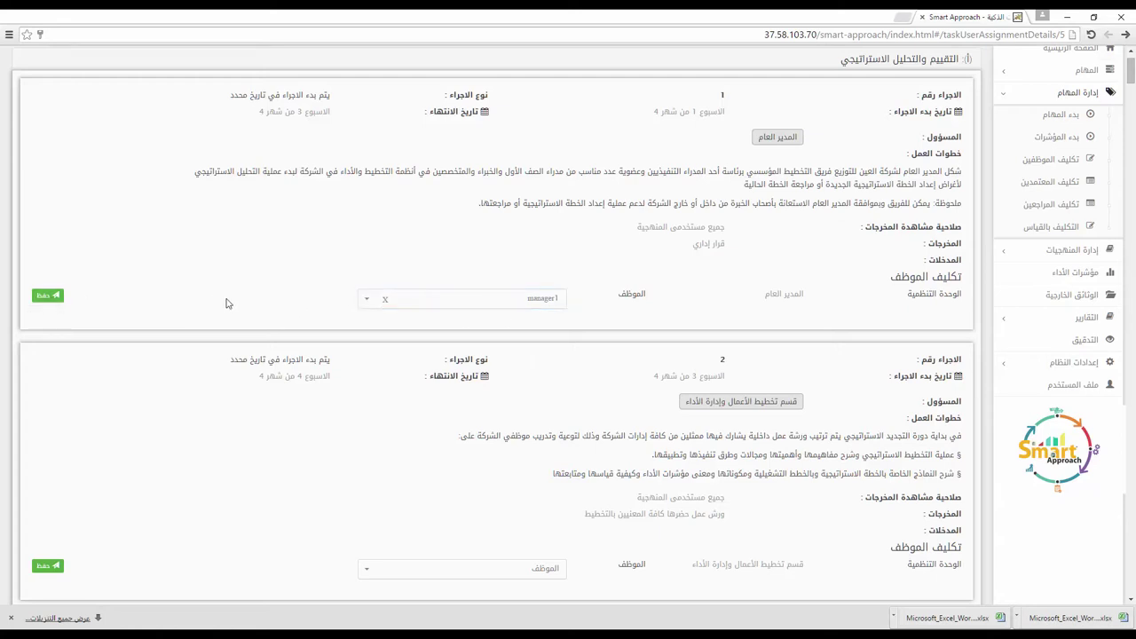
# Step: Assign user1 to procedure 2 and the review manager to step 4
pyautogui.scroll(-2, 226, 303)
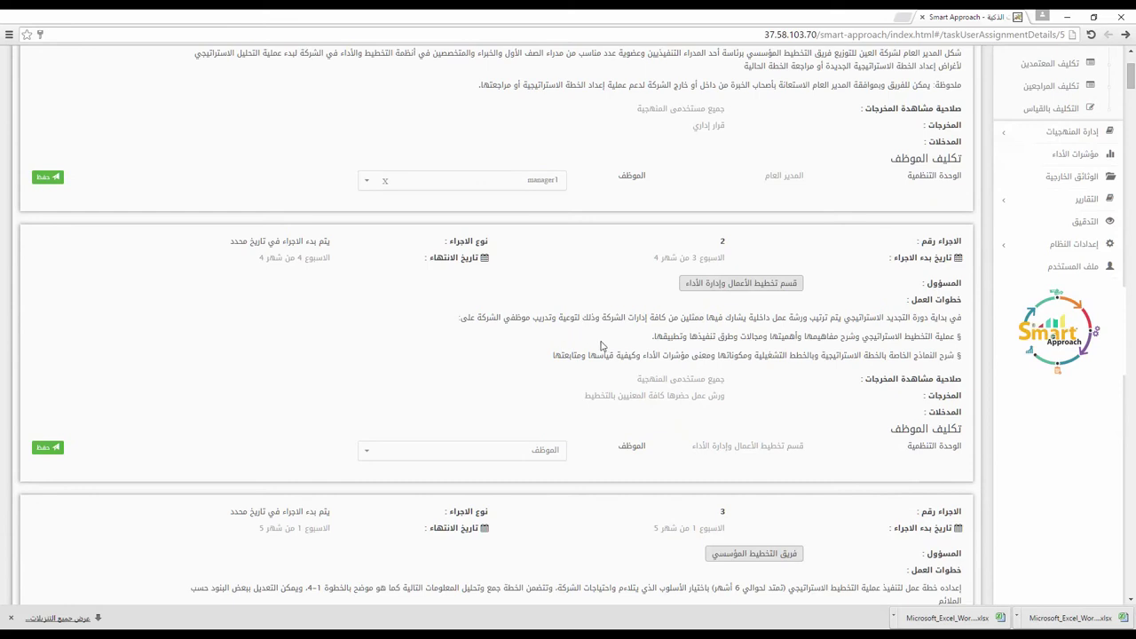
pyautogui.scroll(-5, 717, 417)
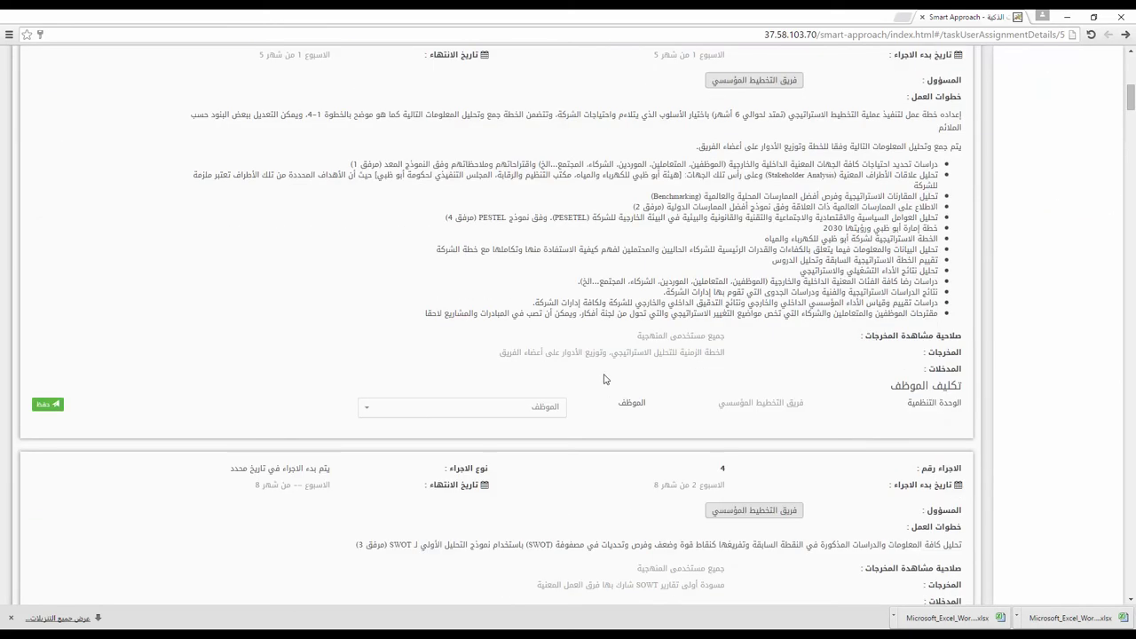
pyautogui.scroll(-10, 604, 379)
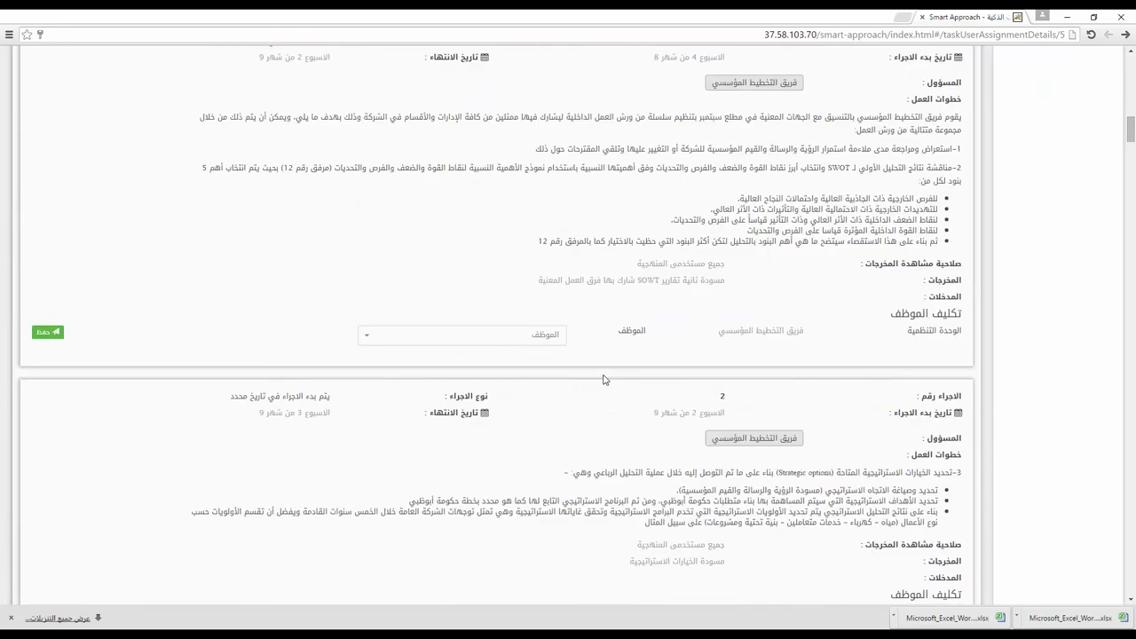
pyautogui.scroll(-4, 583, 380)
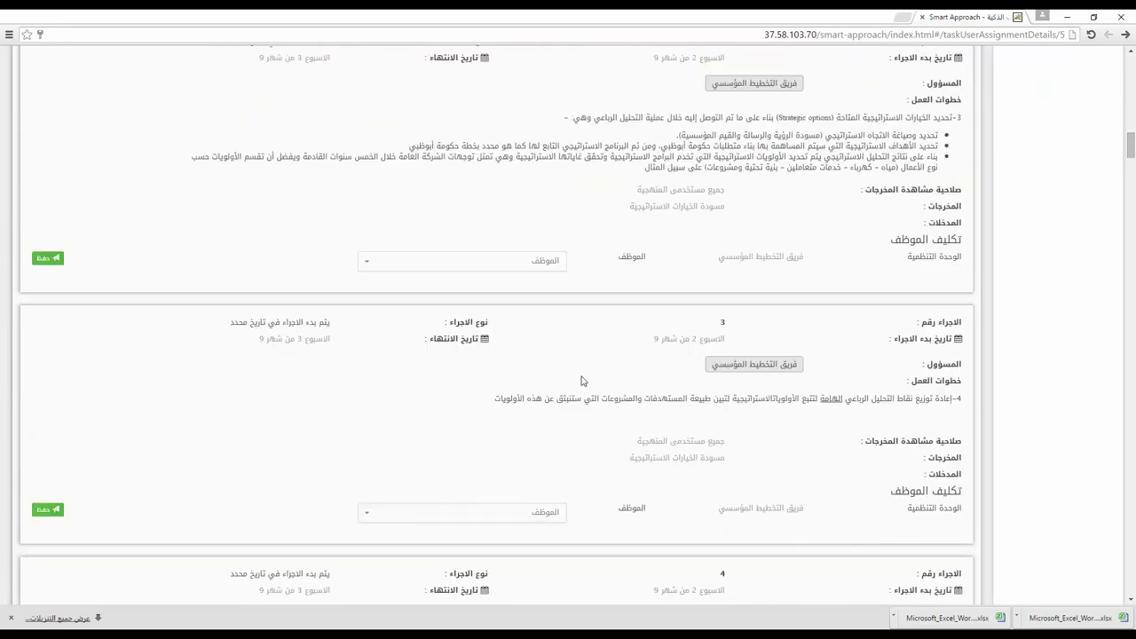
pyautogui.click(393, 260)
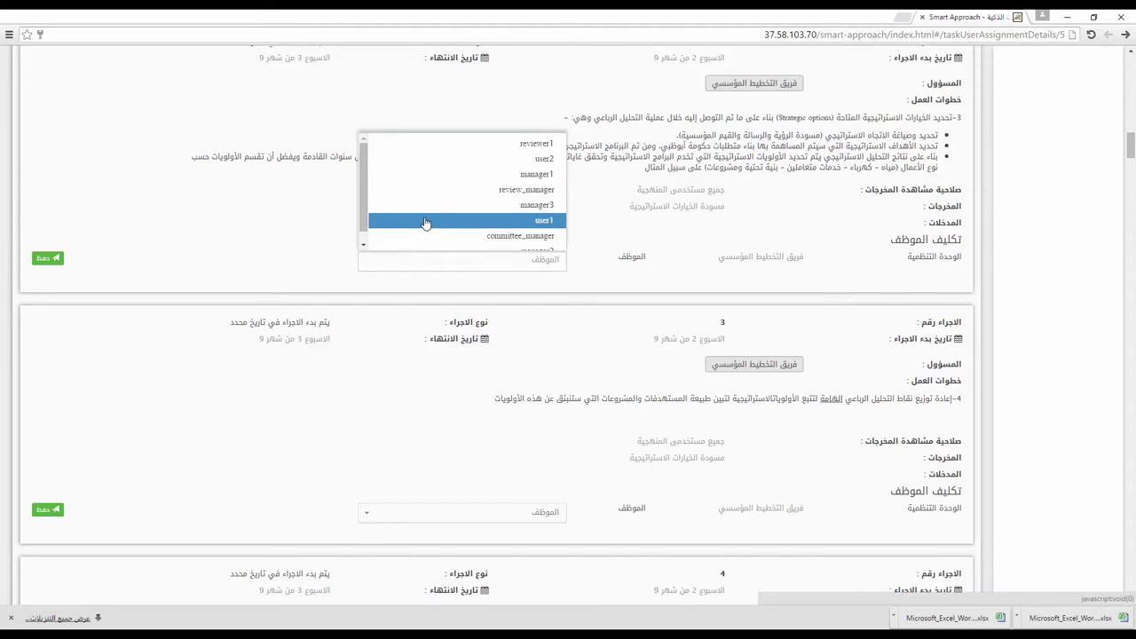
pyautogui.click(425, 223)
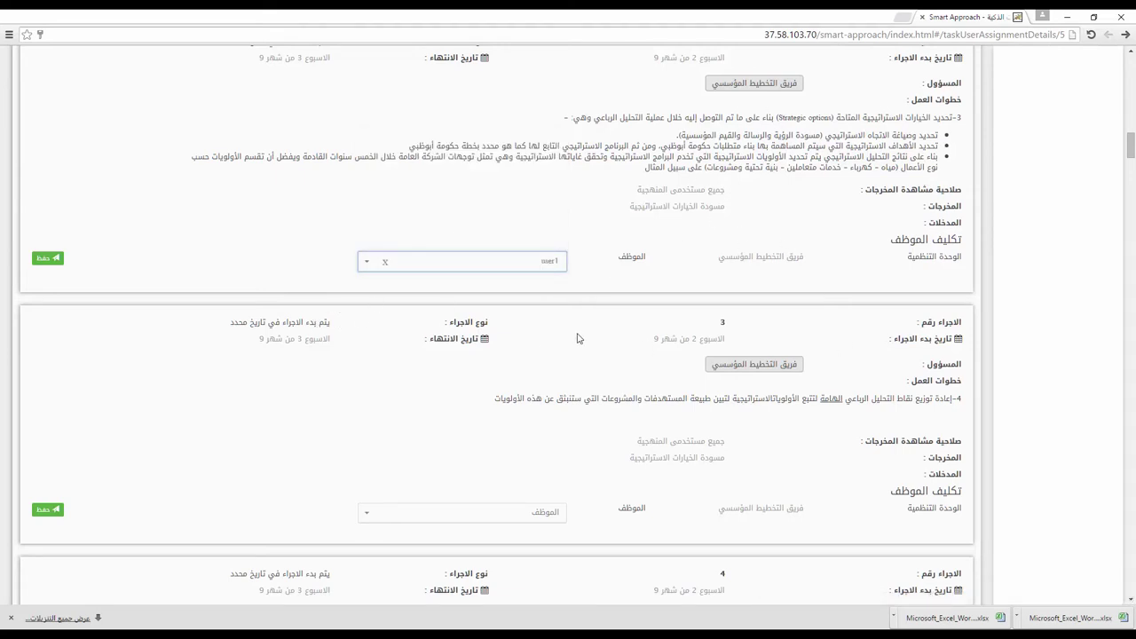
pyautogui.scroll(-5, 581, 337)
pyautogui.scroll(-1, 584, 340)
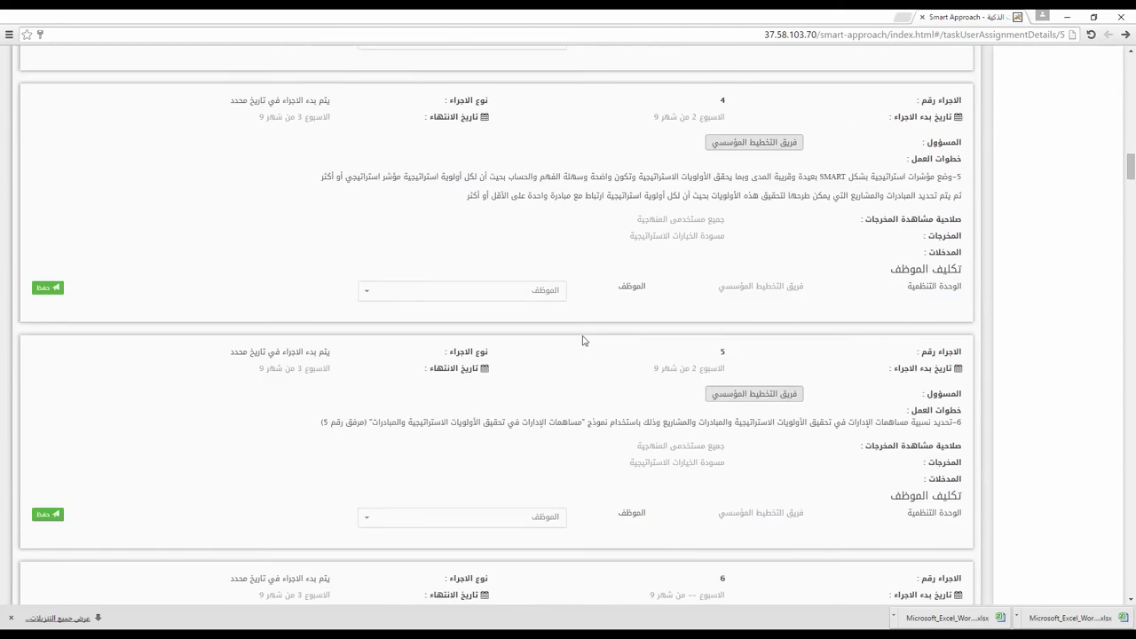
pyautogui.click(528, 294)
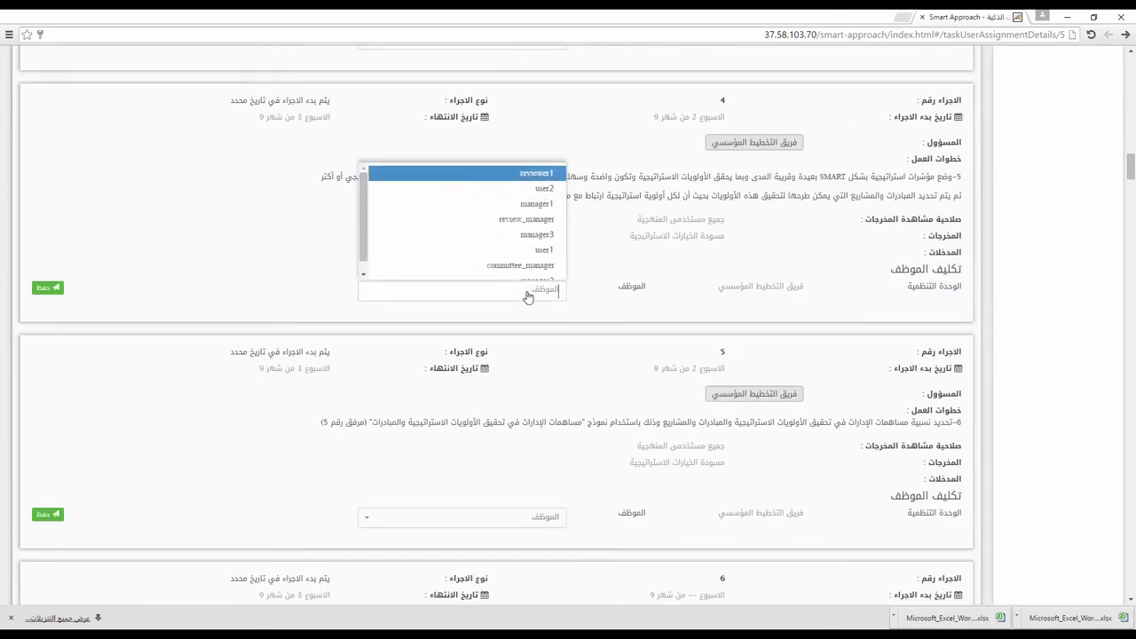
pyautogui.click(528, 219)
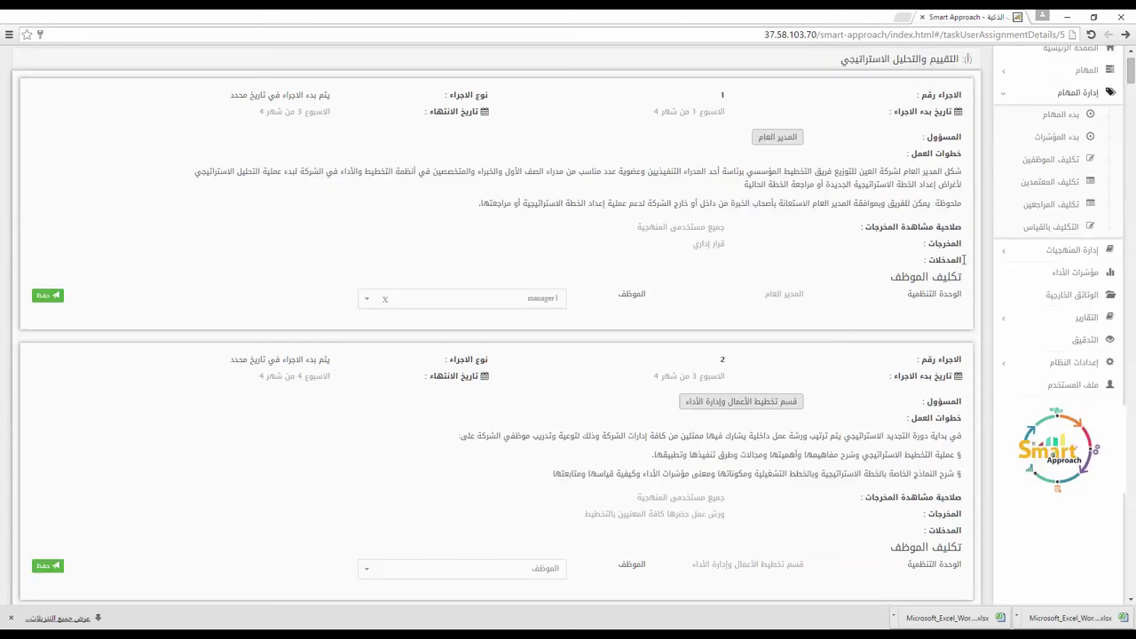
# Step: Save approvers manager3 for الابداع والابتكار and التخطيط الاستراتيجي والتشغيلي, review_manager for إدارة التغيير
pyautogui.click(1051, 183)
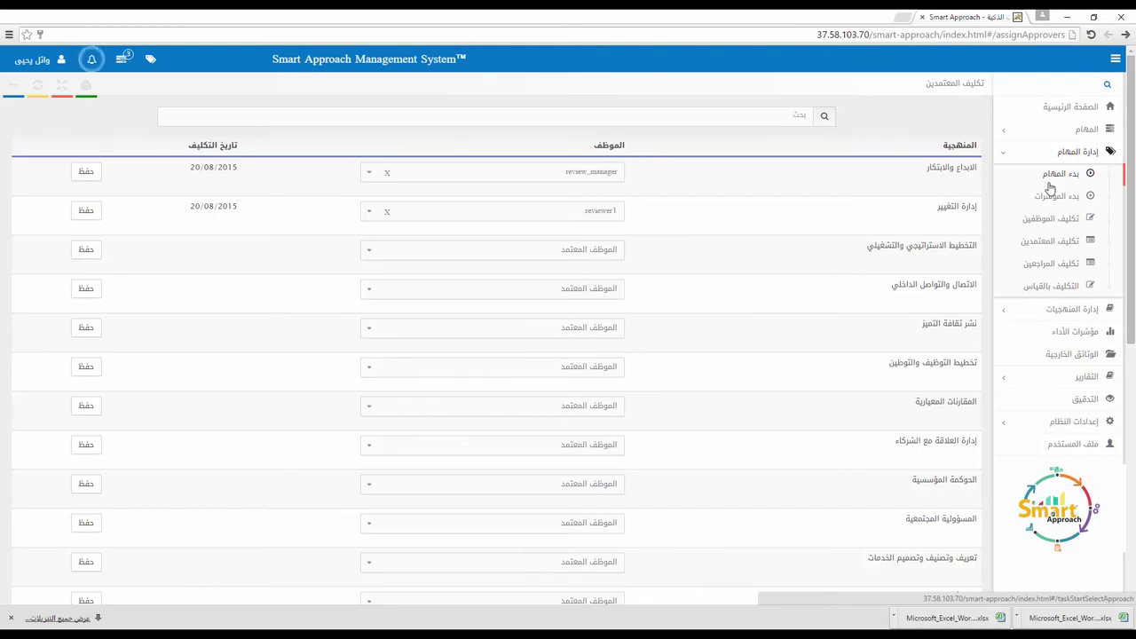
pyautogui.click(585, 181)
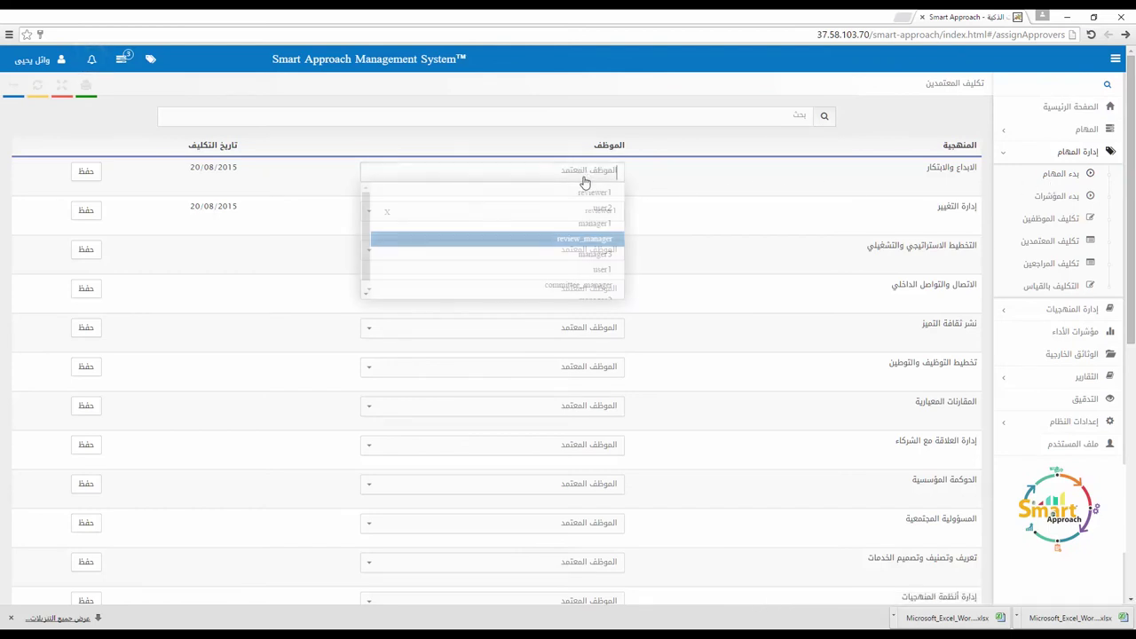
pyautogui.click(562, 256)
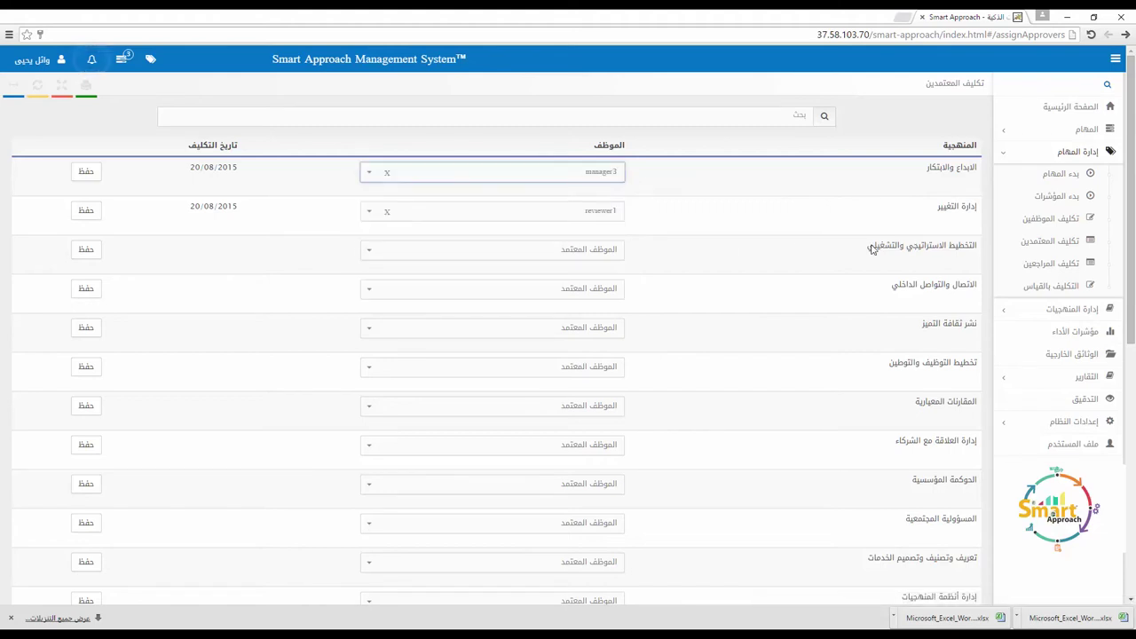
pyautogui.click(593, 216)
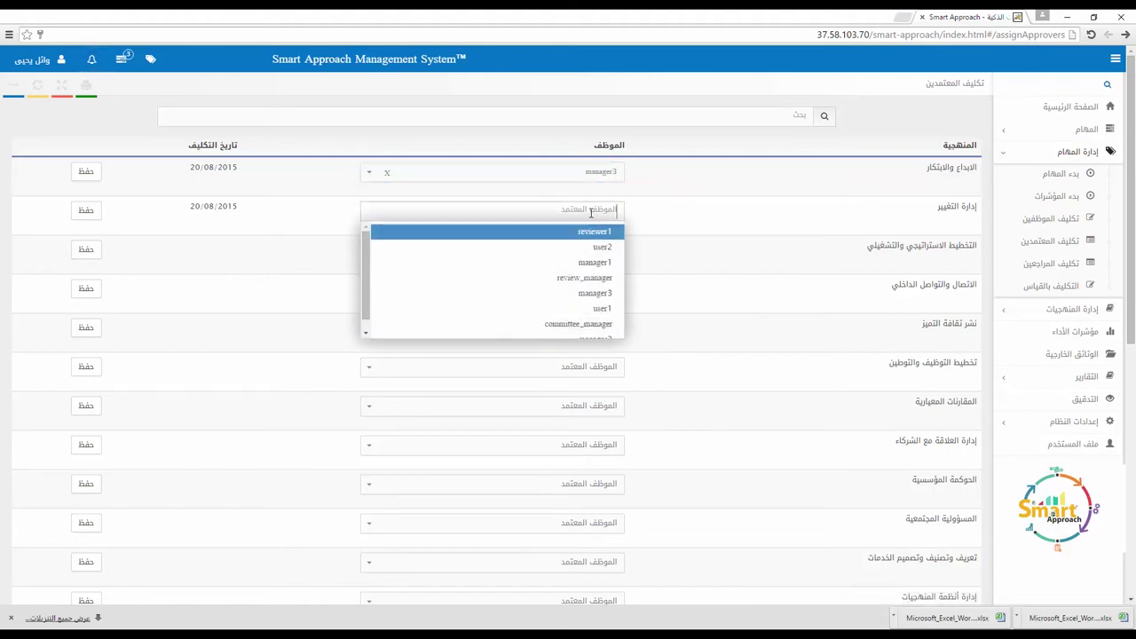
pyautogui.click(565, 280)
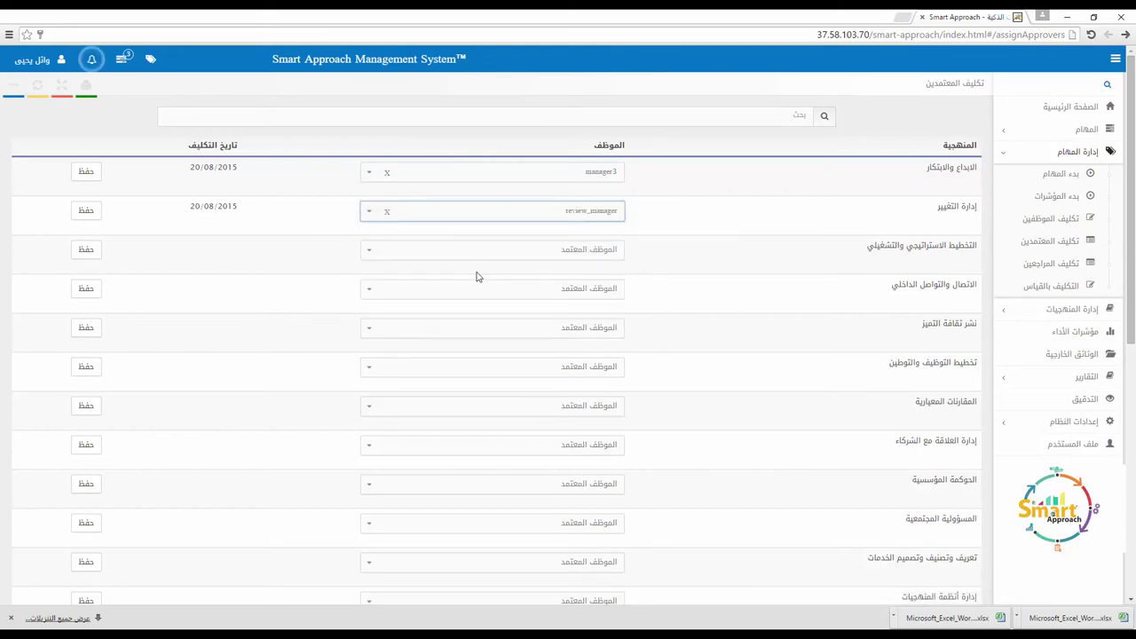
pyautogui.click(436, 259)
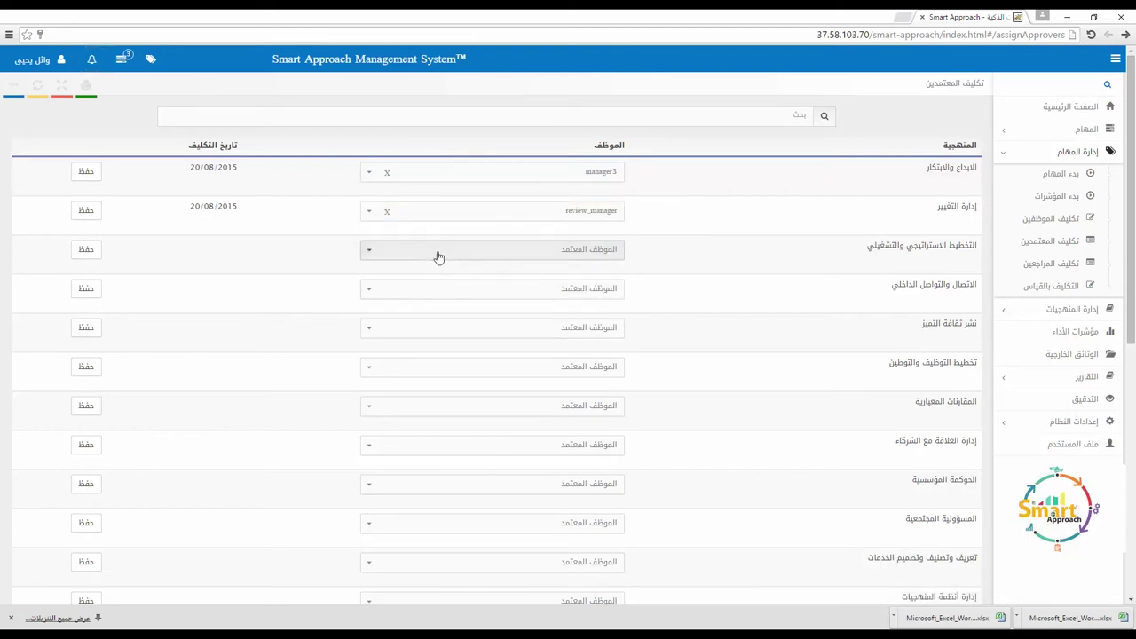
pyautogui.click(437, 333)
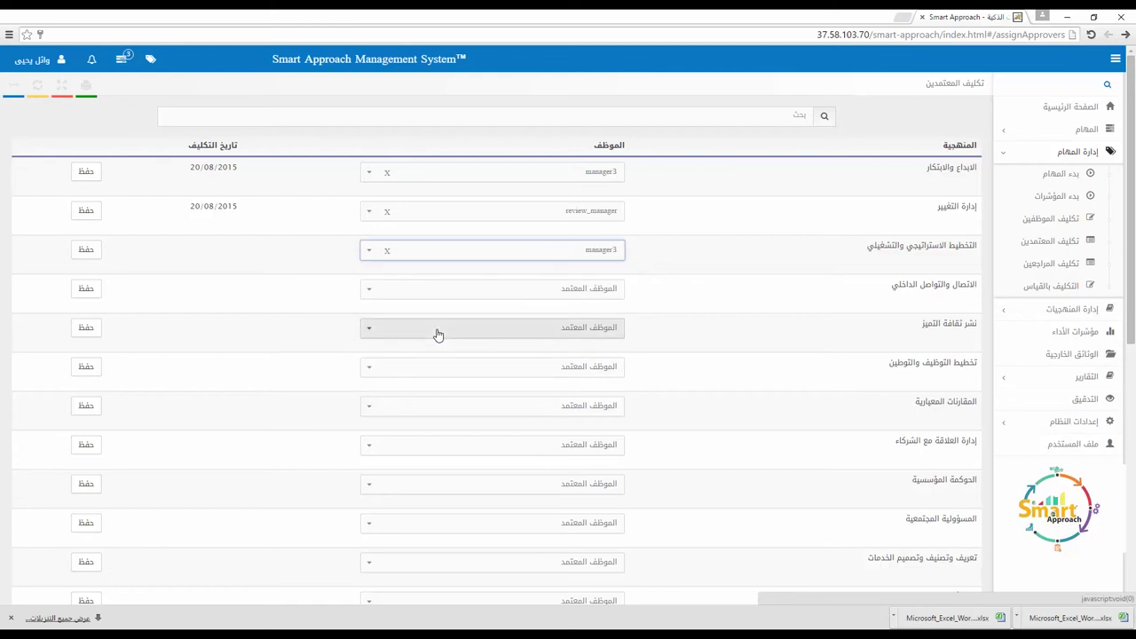
pyautogui.click(88, 253)
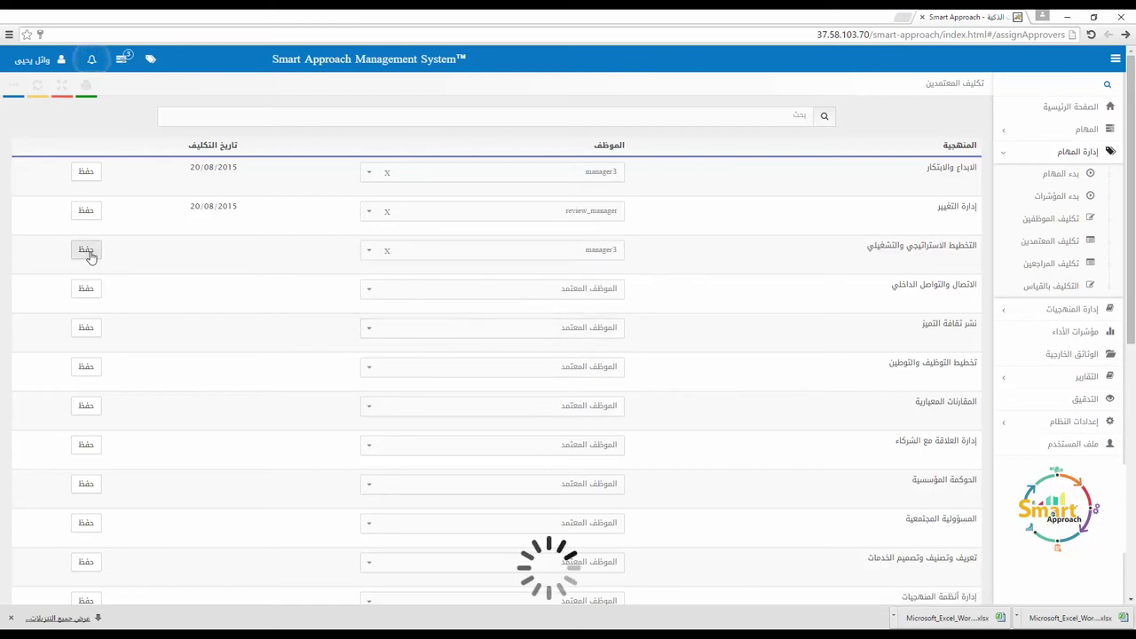
pyautogui.click(87, 215)
pyautogui.click(86, 171)
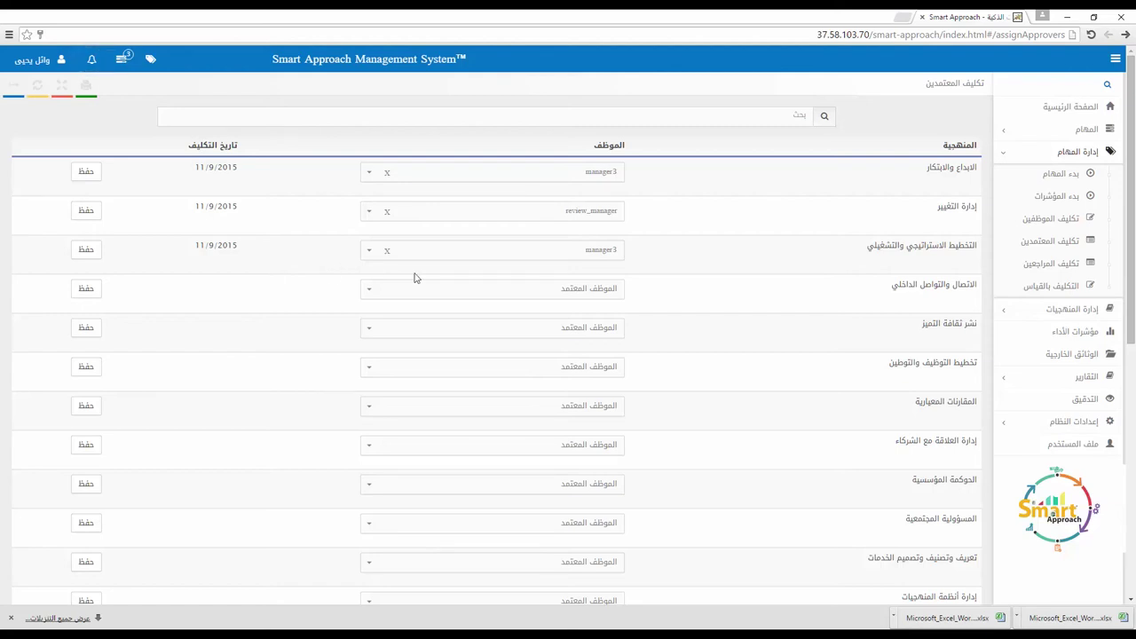
# Step: Save reviewer1 as reviewer for الاتصال والتواصل الداخلي, then view the KPI measurement assignments
pyautogui.click(1059, 263)
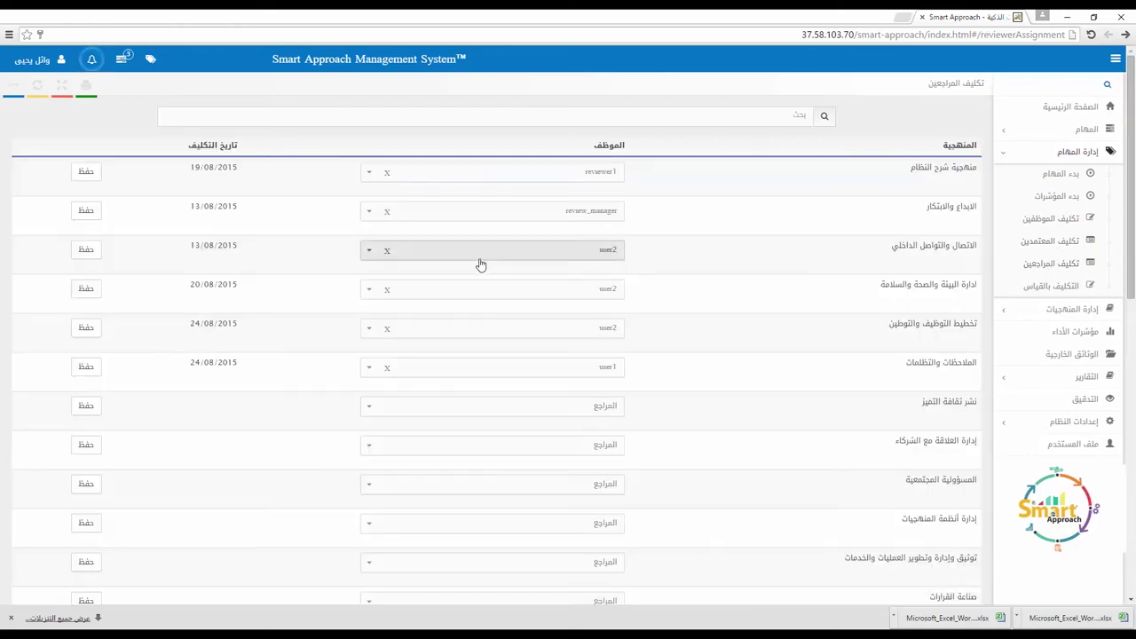
pyautogui.click(439, 258)
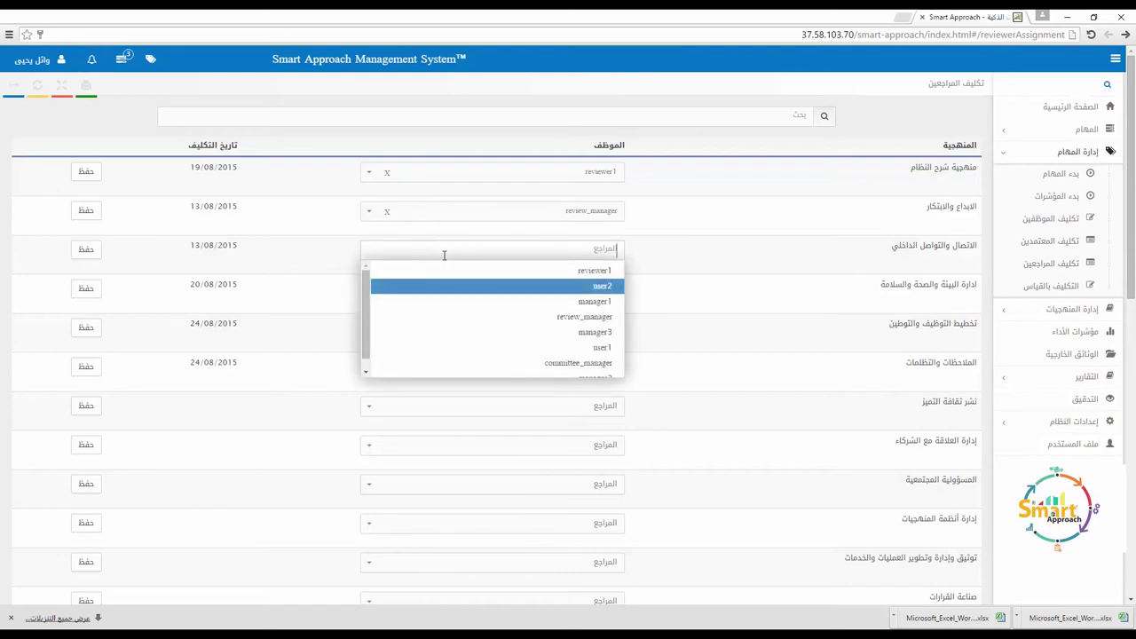
pyautogui.click(467, 270)
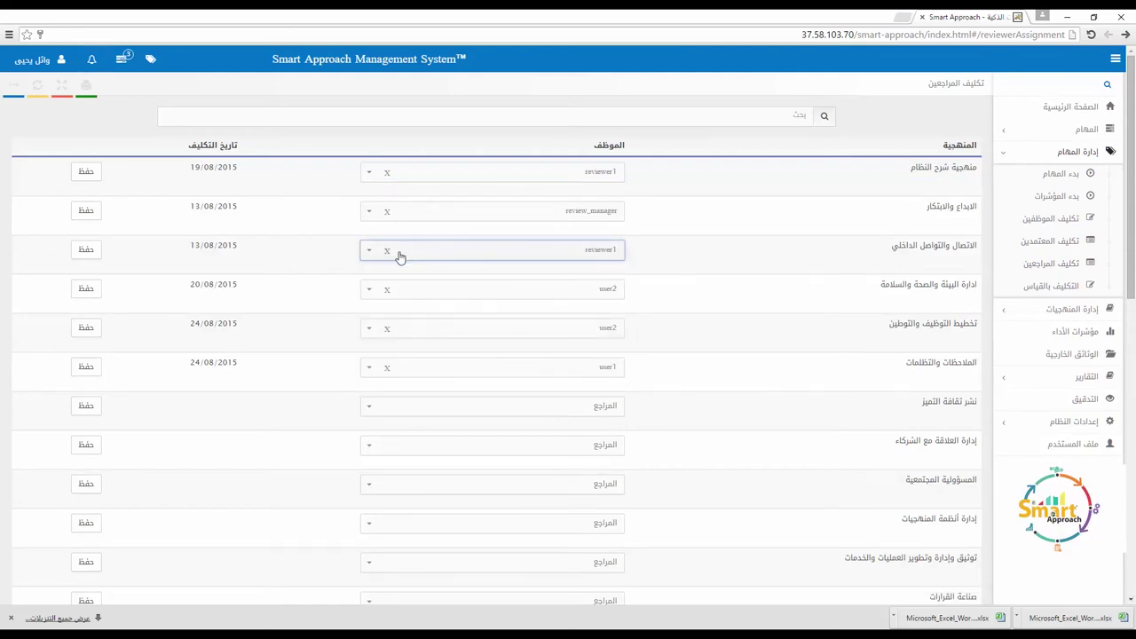
pyautogui.click(100, 251)
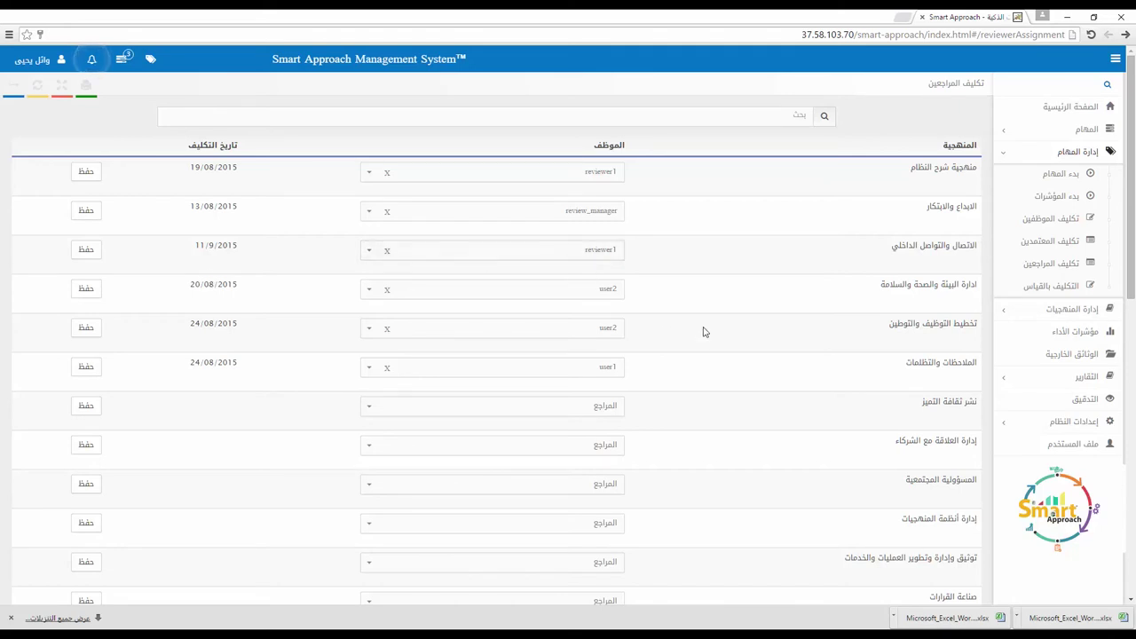
pyautogui.click(1056, 286)
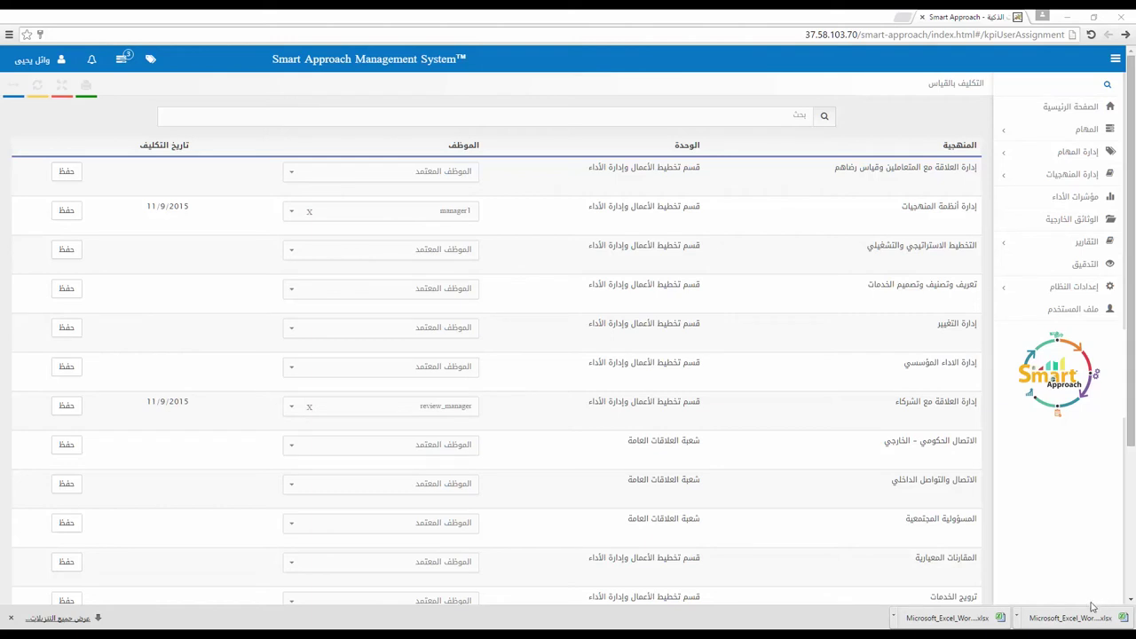
# Step: Expand إدارة المنهجيات to reveal عرض المنهجيات, استحداث منهجية and مسودة
pyautogui.click(1073, 175)
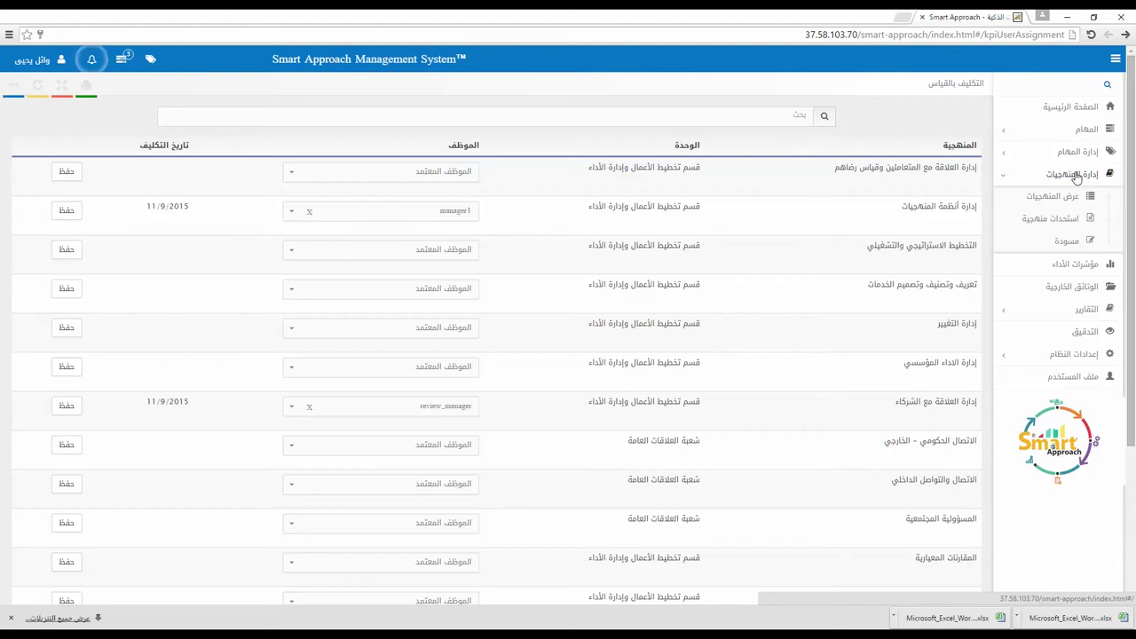
# Step: Open عرض المنهجيات and browse the approaches table with their owning departments
pyautogui.click(1070, 195)
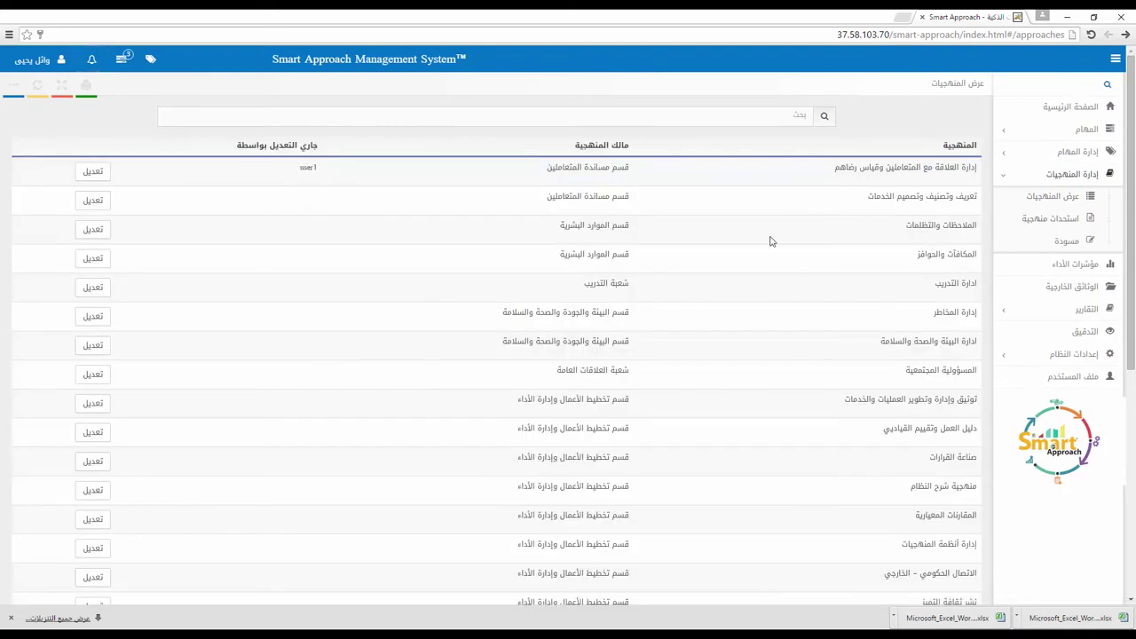
pyautogui.scroll(-1, 785, 237)
pyautogui.scroll(-5, 786, 237)
pyautogui.scroll(6, 785, 238)
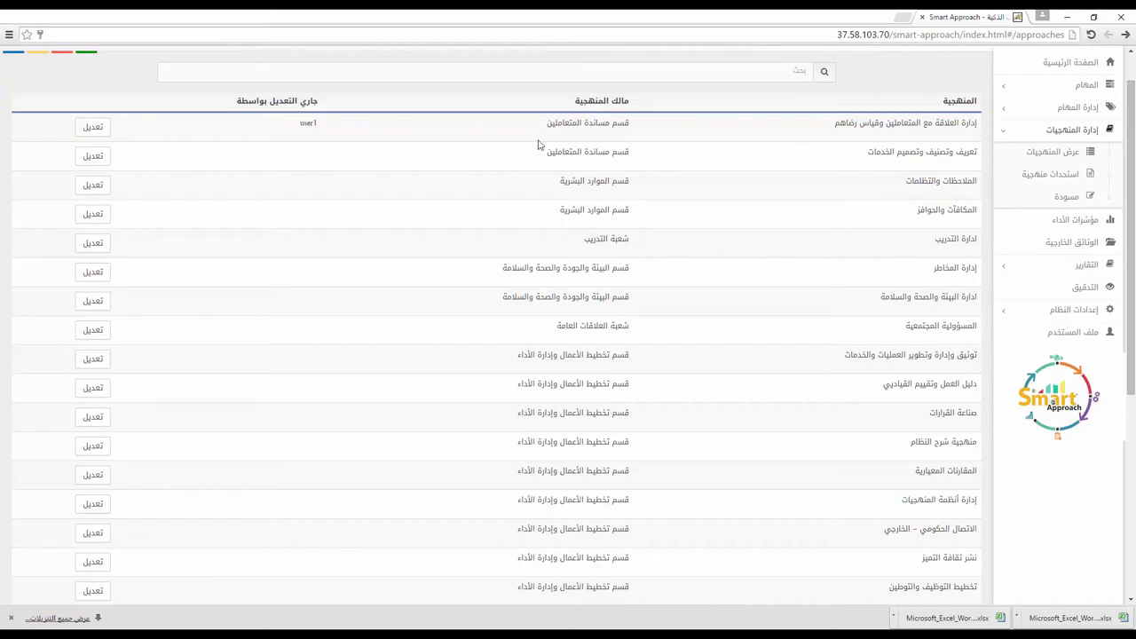
# Step: Edit إدارة العلاقة مع المتعاملين وقياس رضاهم, keeping owner قسم مساندة المتعاملين and reviewer قسم تخطيط الأعمال وإدارة الأداء
pyautogui.click(92, 127)
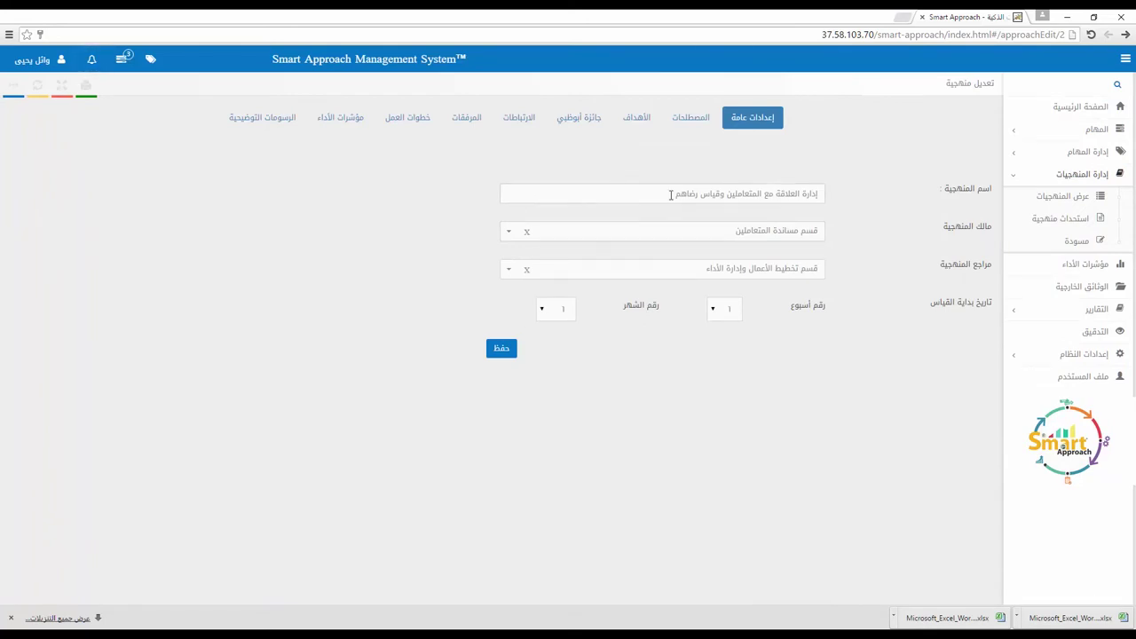
pyautogui.click(807, 193)
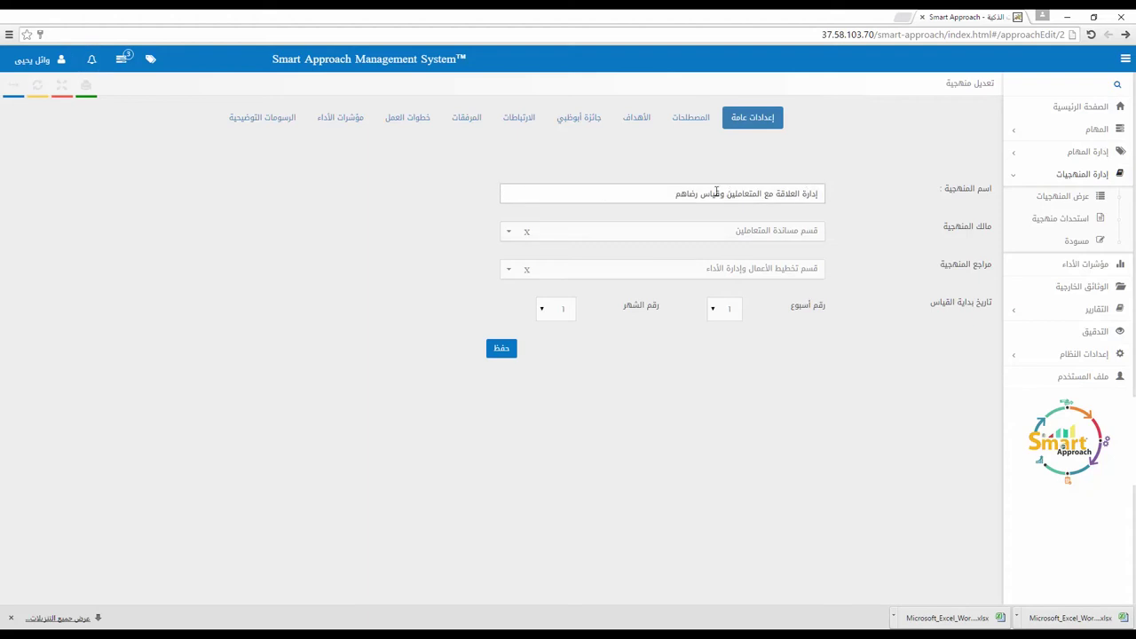
pyautogui.click(801, 233)
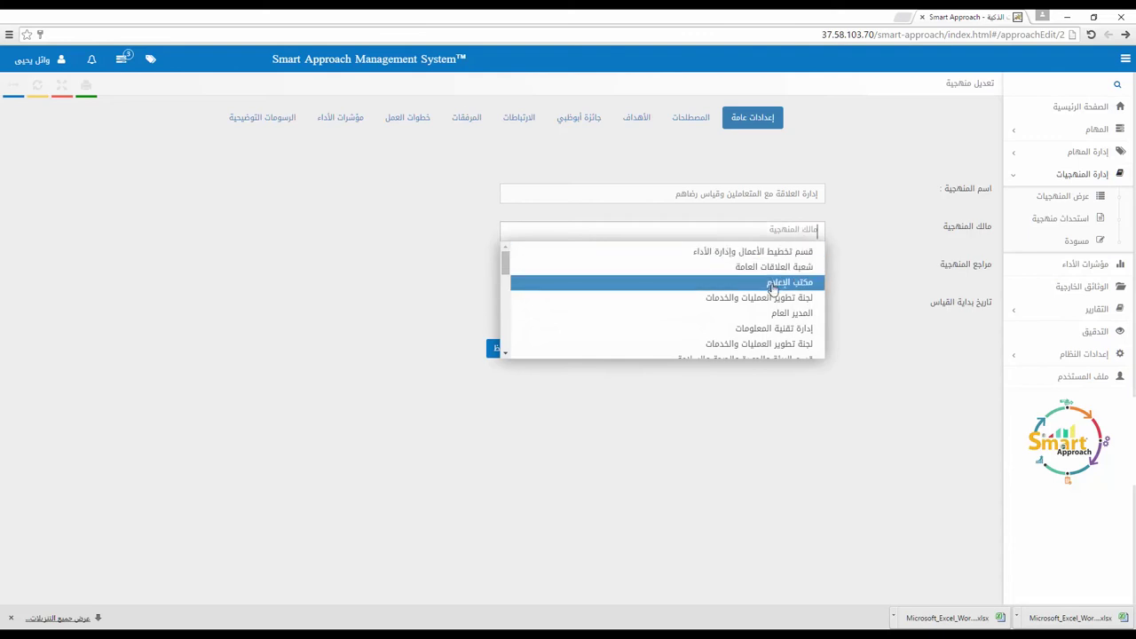
pyautogui.scroll(-3, 773, 292)
pyautogui.scroll(-2, 773, 291)
pyautogui.scroll(6, 774, 291)
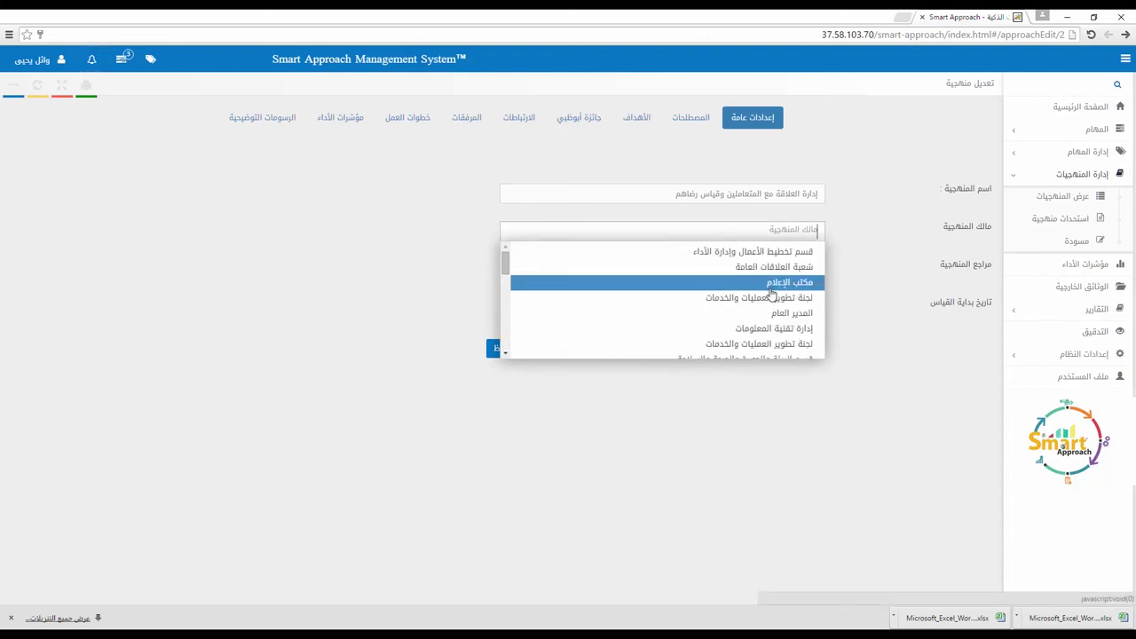
pyautogui.press('Escape')
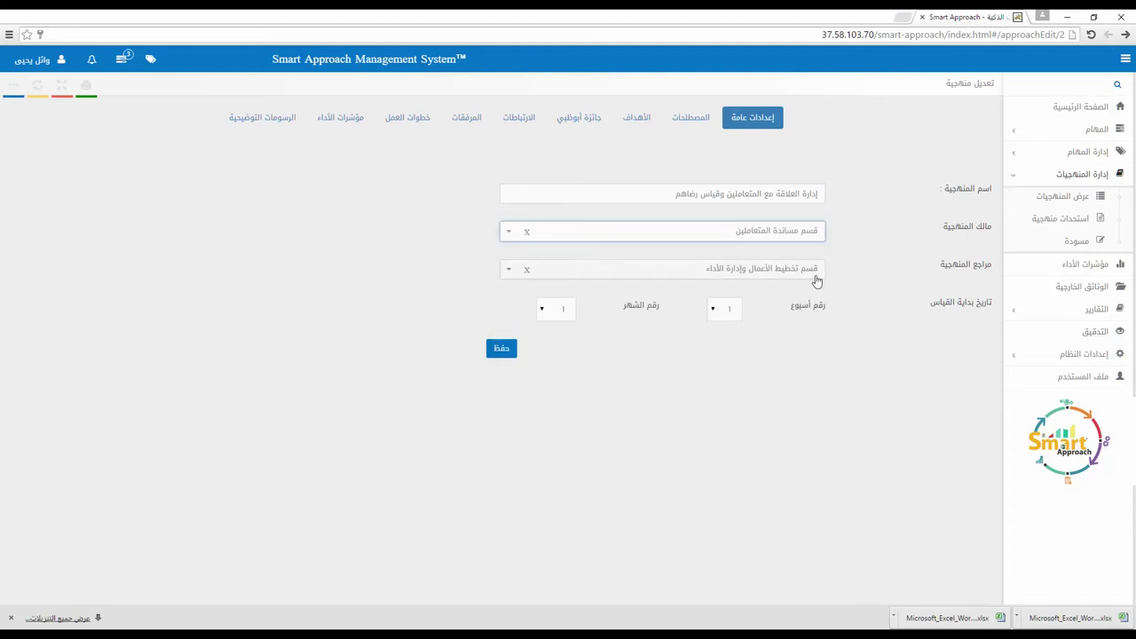
pyautogui.click(814, 276)
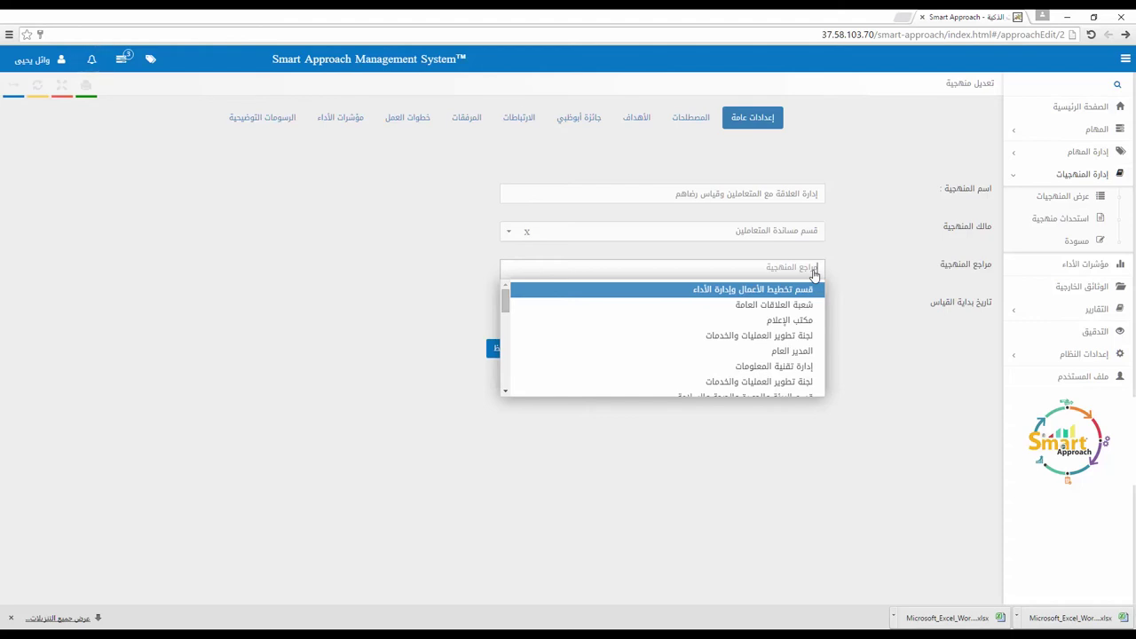
pyautogui.press('Return')
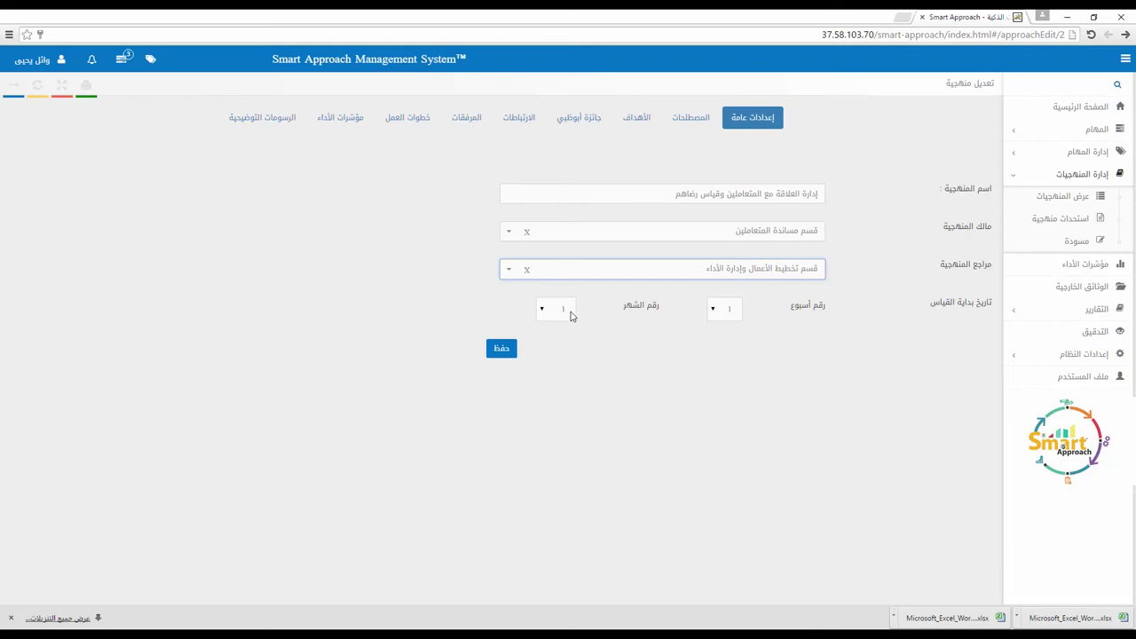
# Step: Search for and add the term الحوكمة to the approach's المصطلحات glossary
pyautogui.click(681, 121)
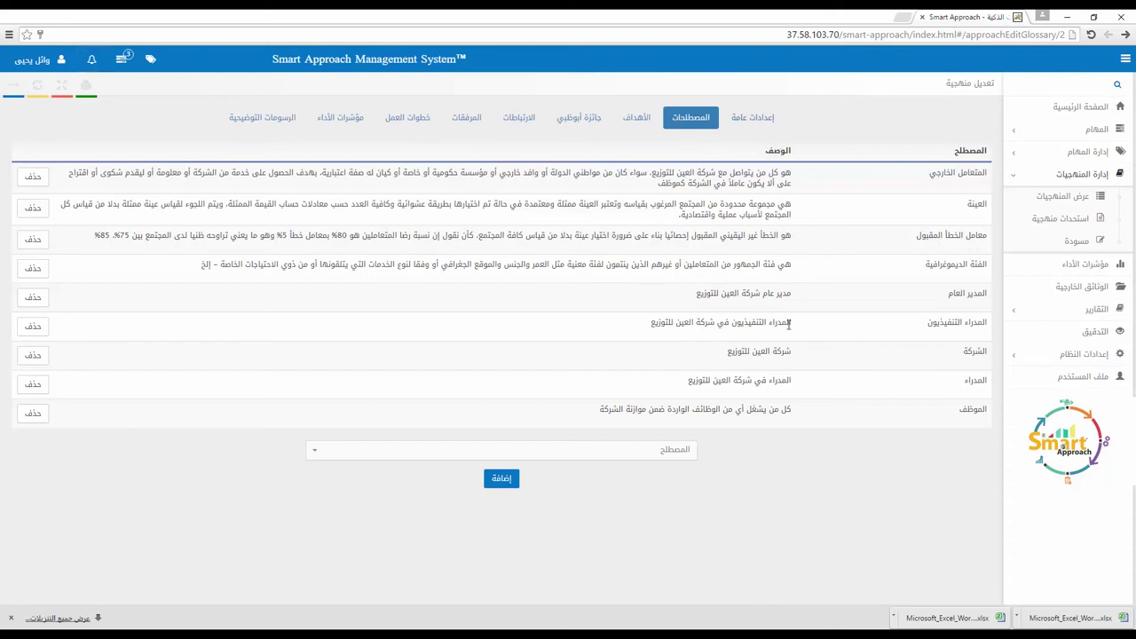
pyautogui.click(597, 459)
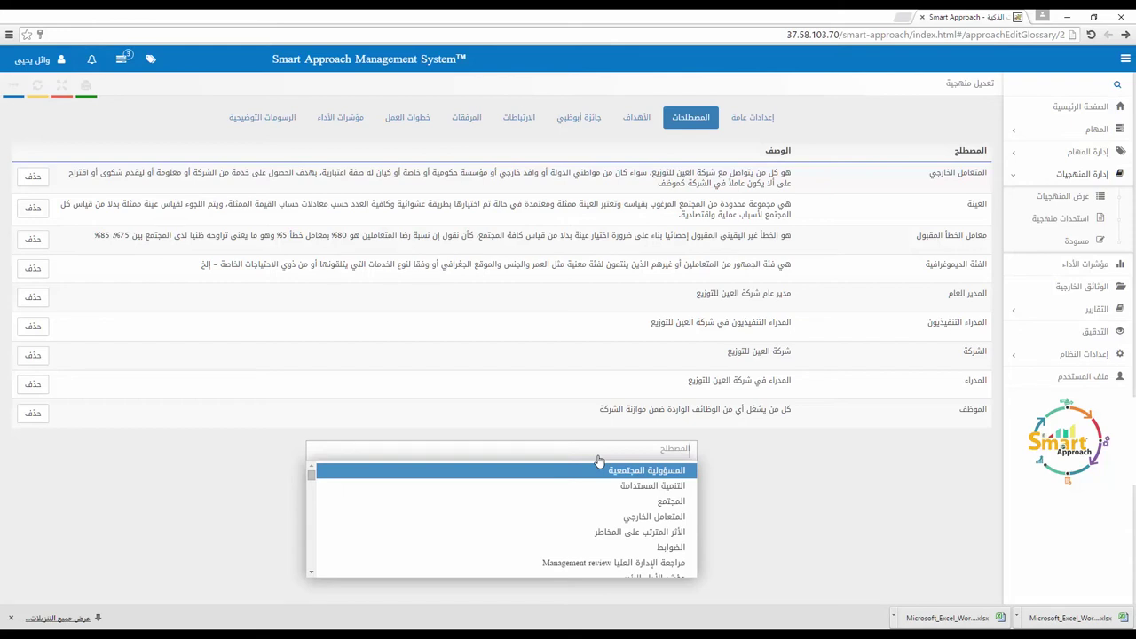
pyautogui.write('الحوك')
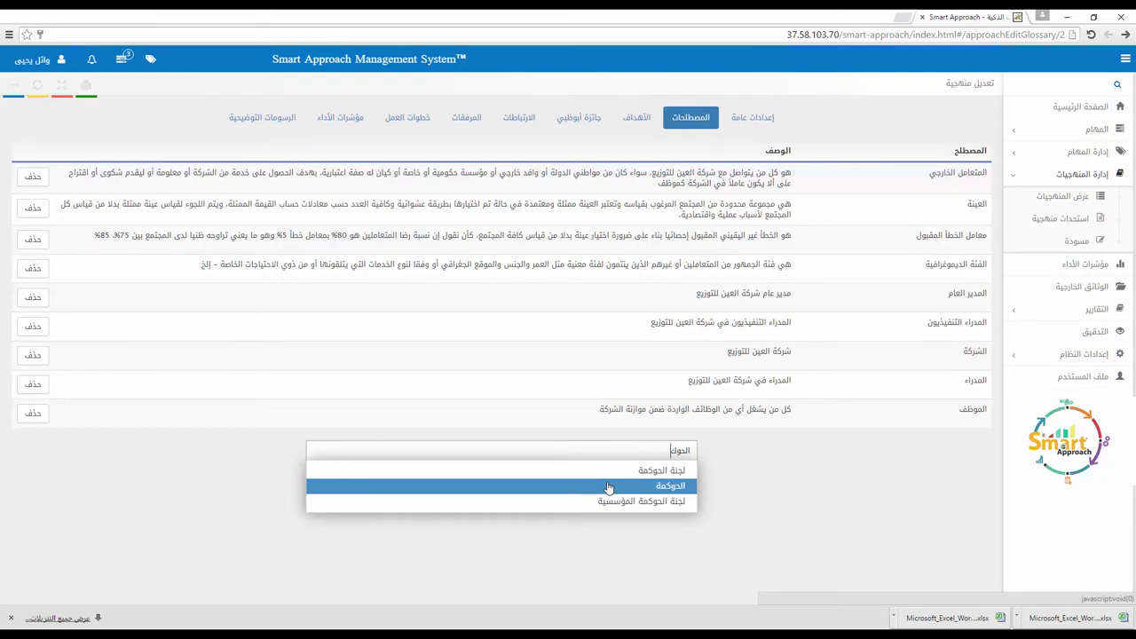
pyautogui.click(610, 487)
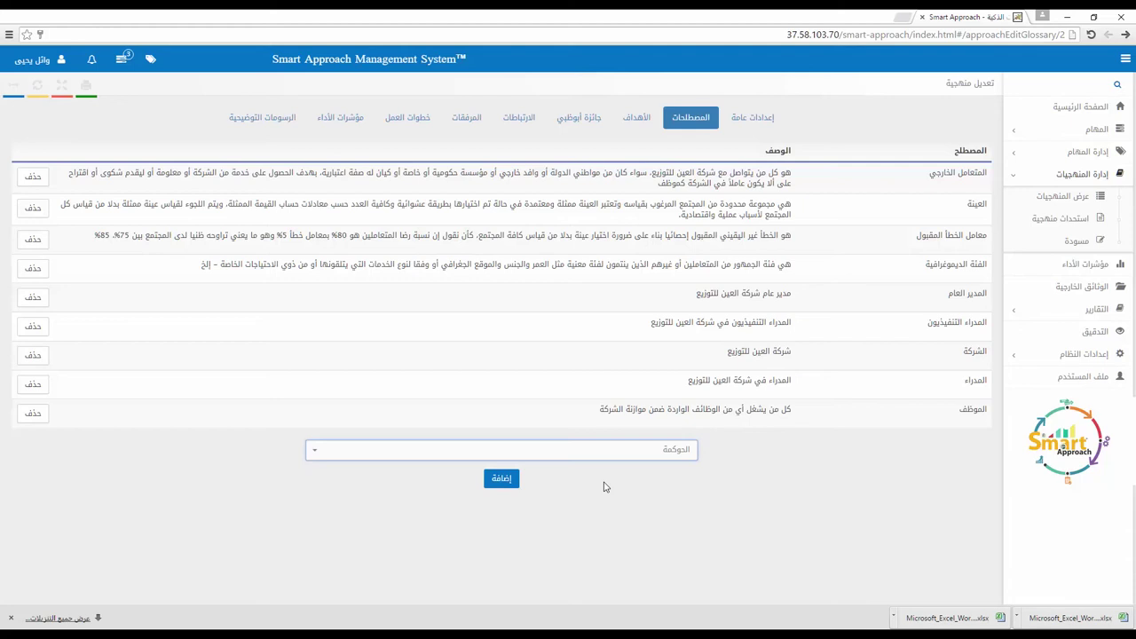
pyautogui.click(508, 481)
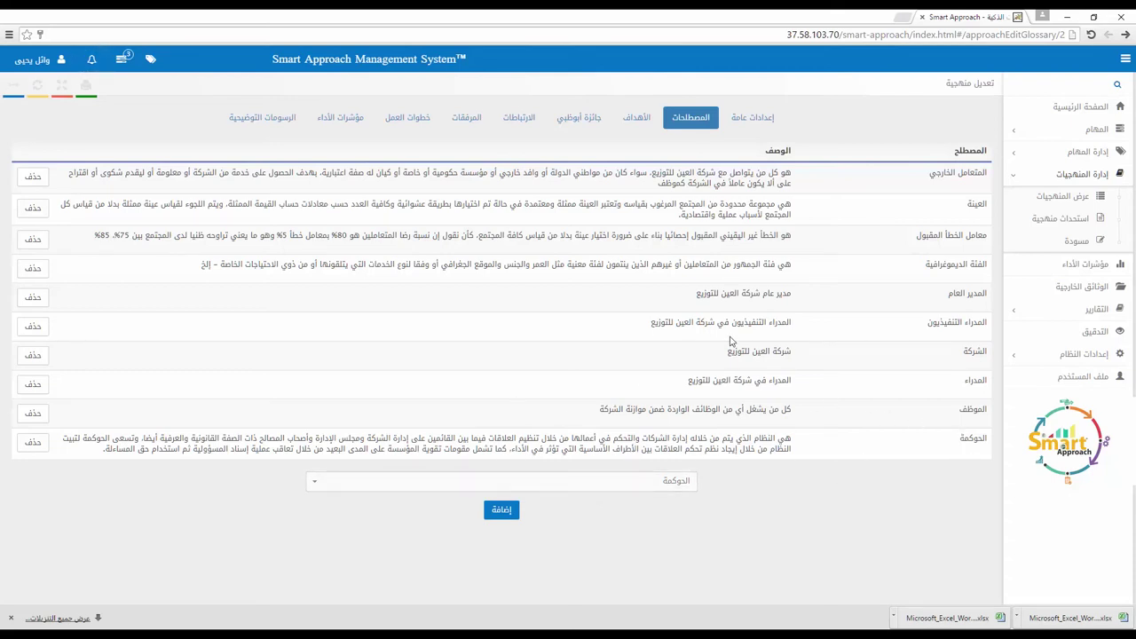
pyautogui.click(638, 119)
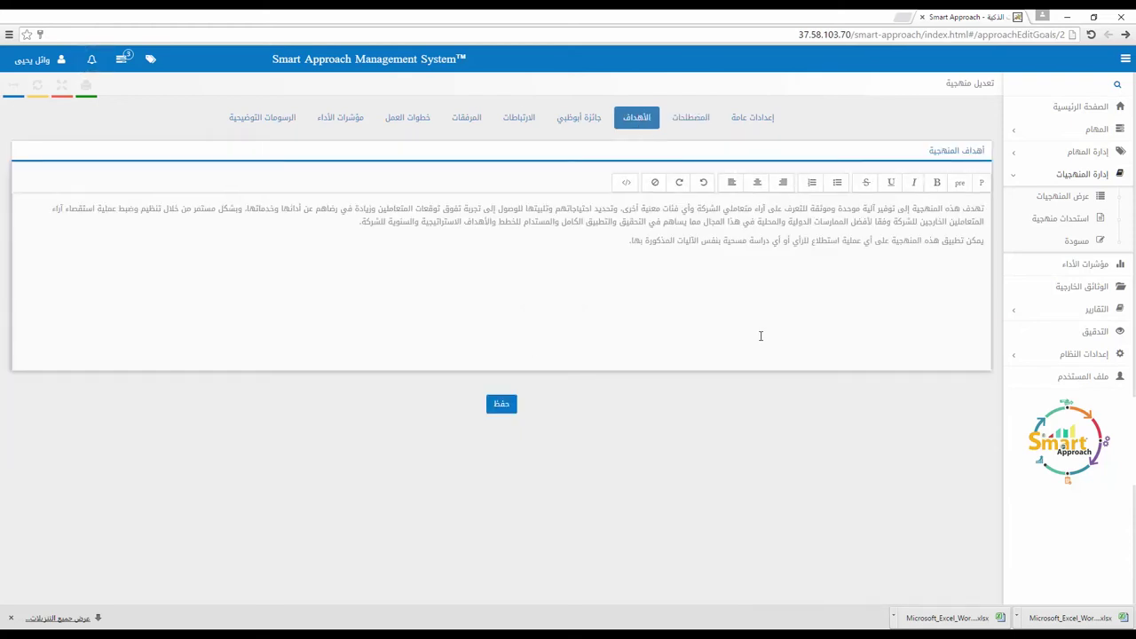
pyautogui.click(777, 286)
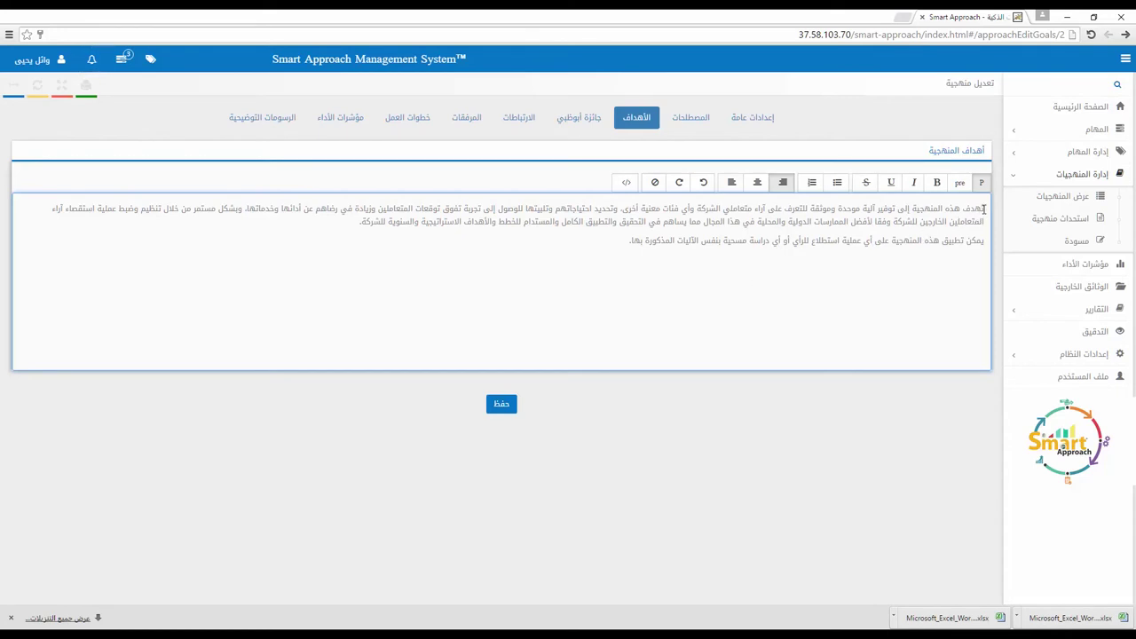
pyautogui.moveTo(985, 209); pyautogui.dragTo(904, 209)
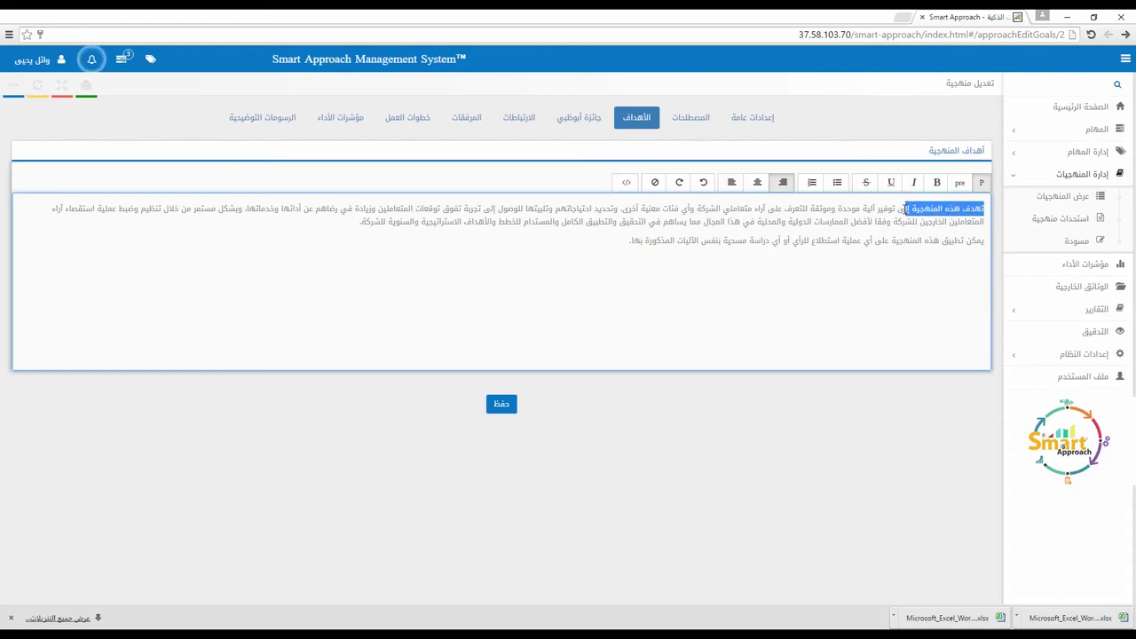
pyautogui.click(856, 217)
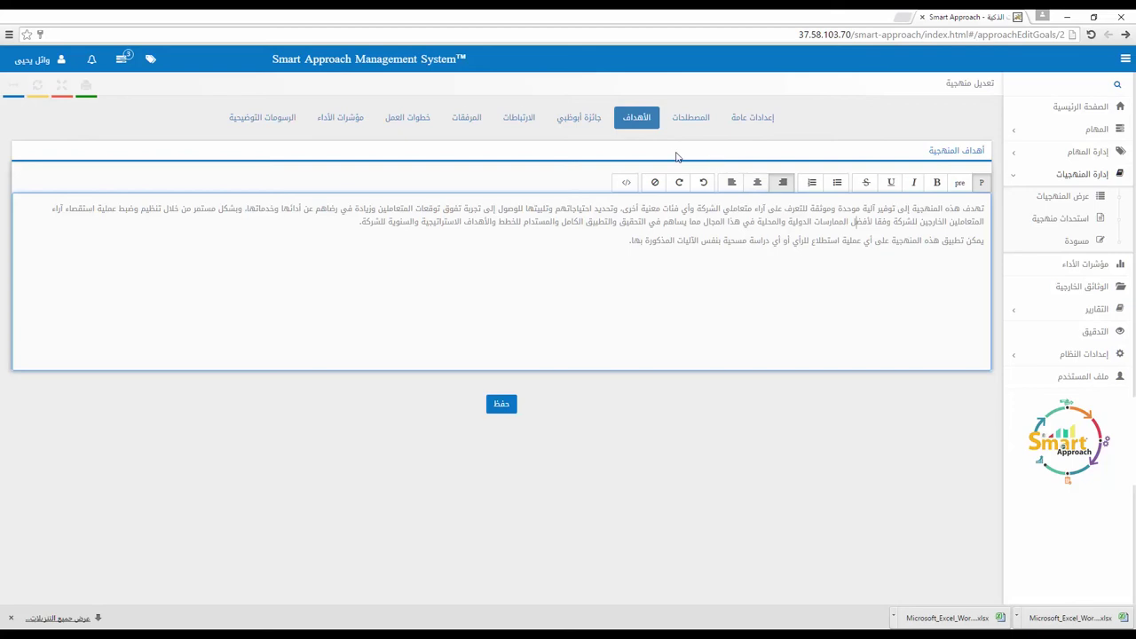
# Step: Review the Abu Dhabi Award criteria, ticking and unticking strategy sub-criterion 2-ب
pyautogui.click(588, 121)
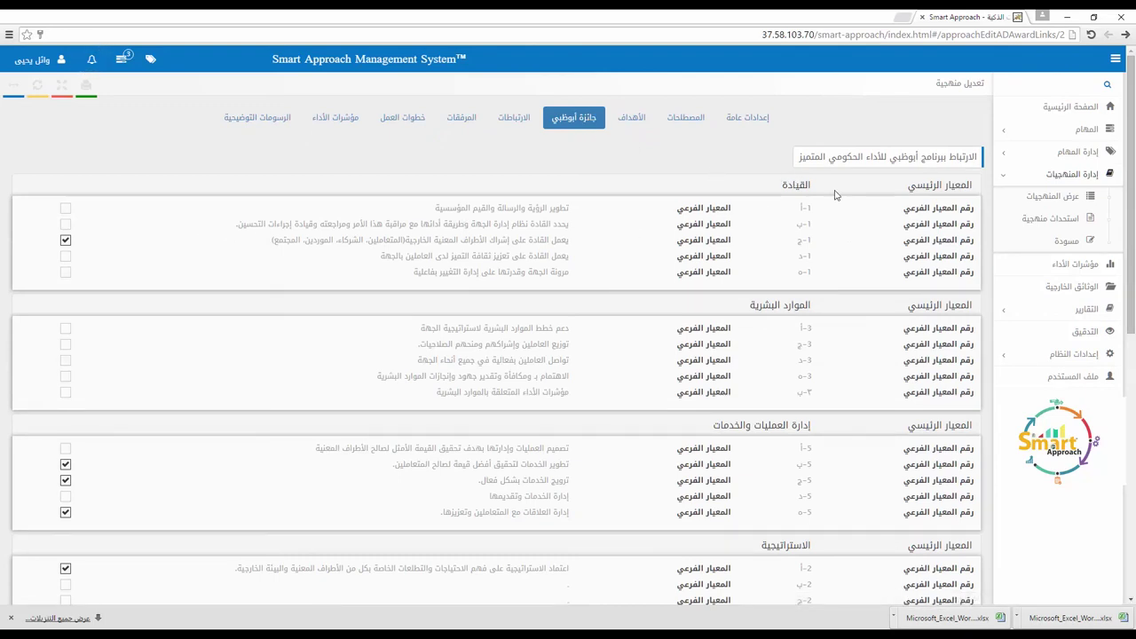
pyautogui.scroll(-1, 774, 280)
pyautogui.scroll(-1, 780, 294)
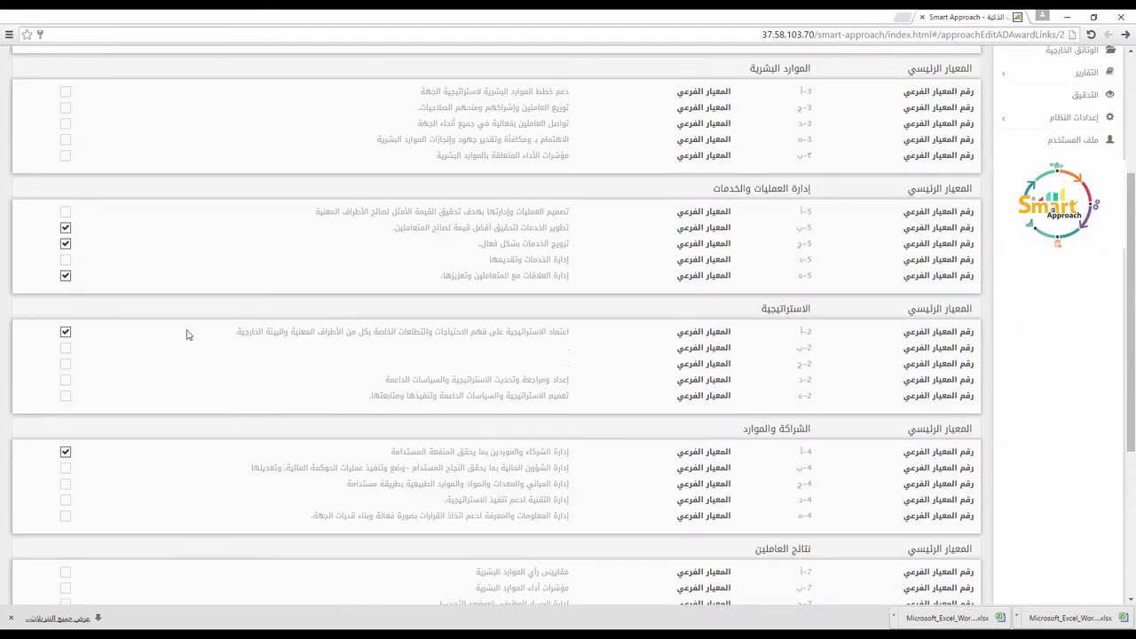
pyautogui.click(65, 349)
pyautogui.scroll(2, 127, 373)
pyautogui.scroll(-2, 127, 373)
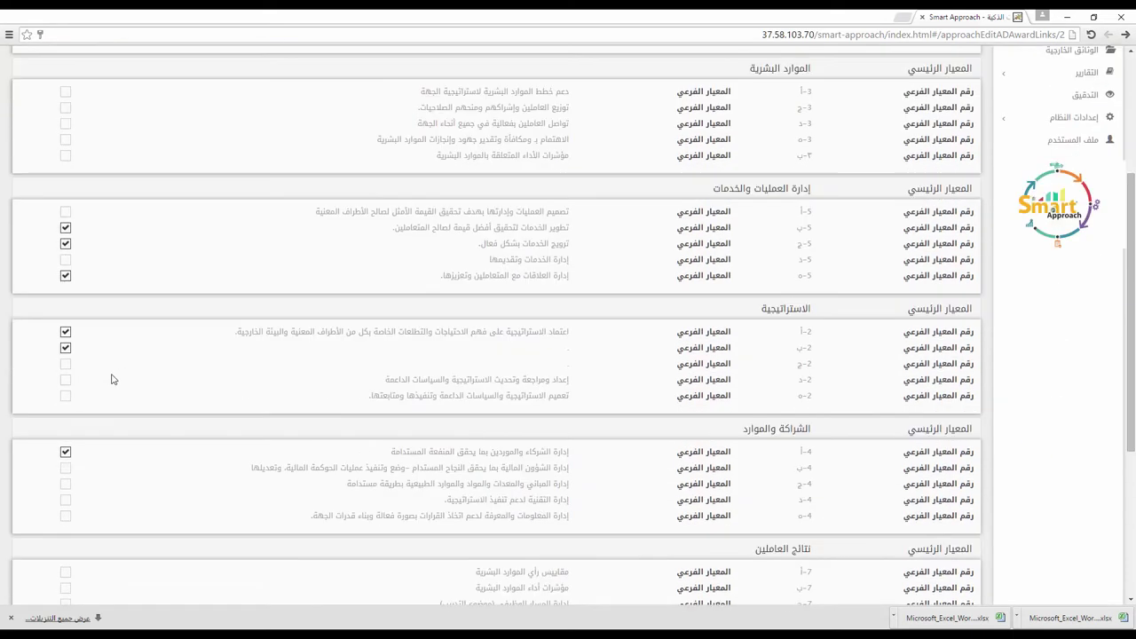
pyautogui.click(70, 455)
pyautogui.click(66, 348)
# Step: View the approach's links: Abu Dhabi Government Vision 2030 and the ADWEA strategy
pyautogui.scroll(1, 178, 358)
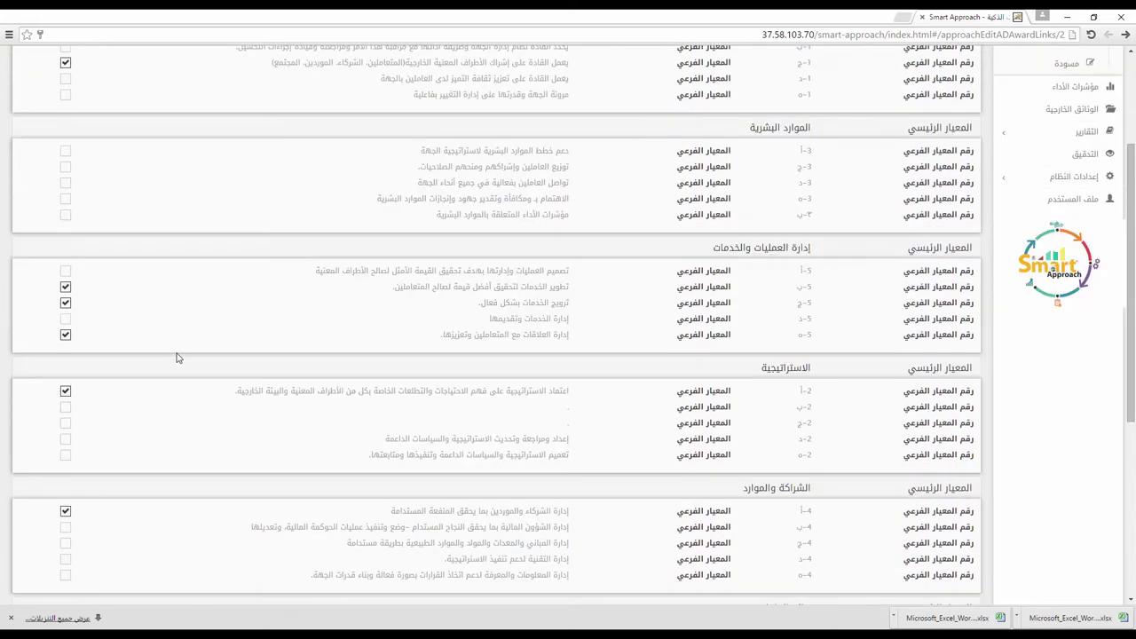
pyautogui.scroll(3, 177, 357)
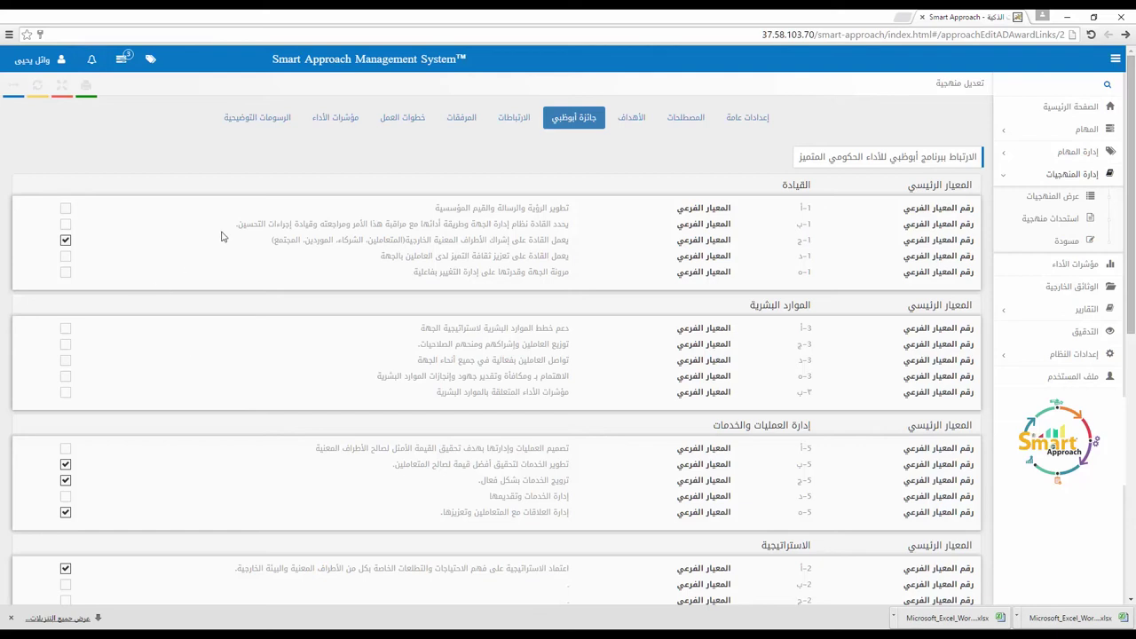
pyautogui.click(512, 122)
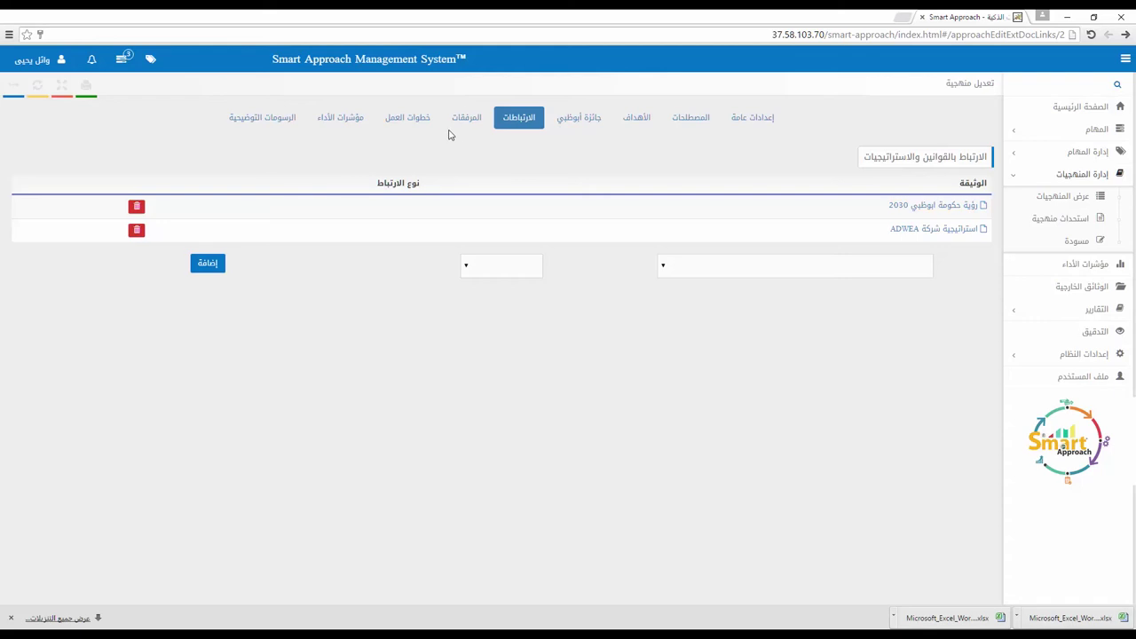
# Step: Show the approach's attachments: مرفق 1, مرفق 2 and مرفق 3
pyautogui.click(466, 118)
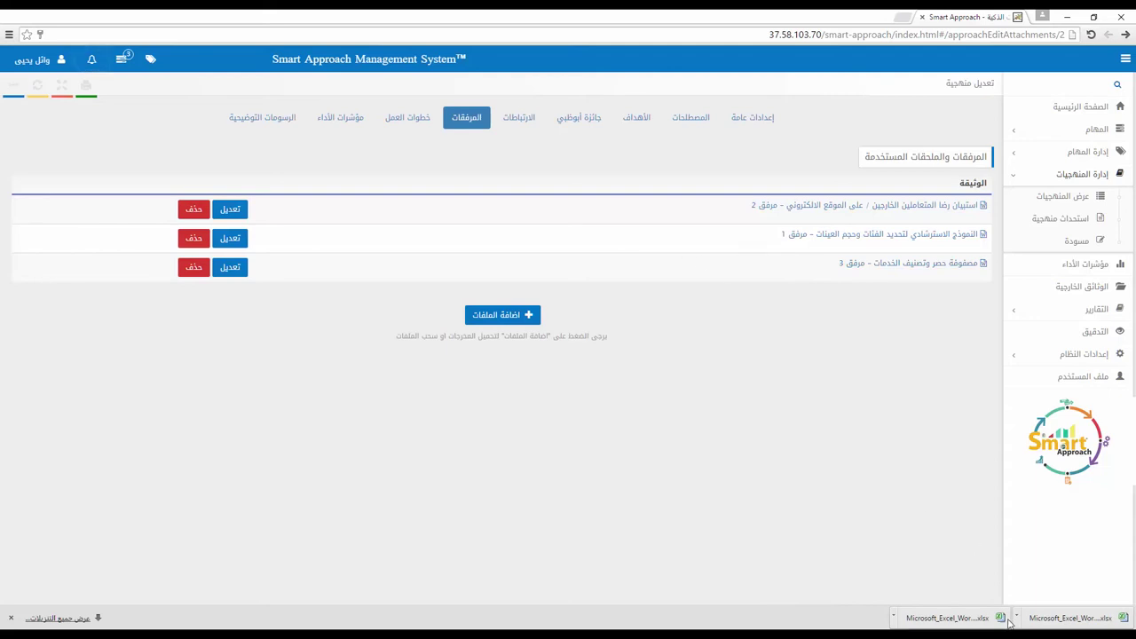
# Step: Drop the Excel worksheet as an attachment, discard the pending upload, then view the work procedures
pyautogui.moveTo(986, 625); pyautogui.dragTo(678, 352)
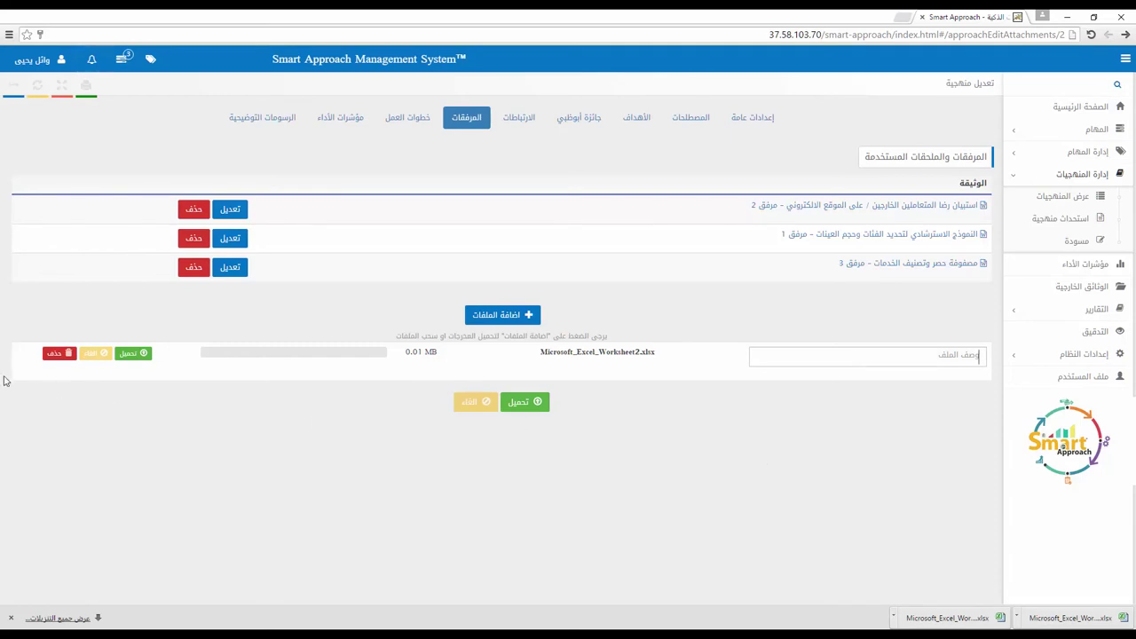
pyautogui.click(57, 354)
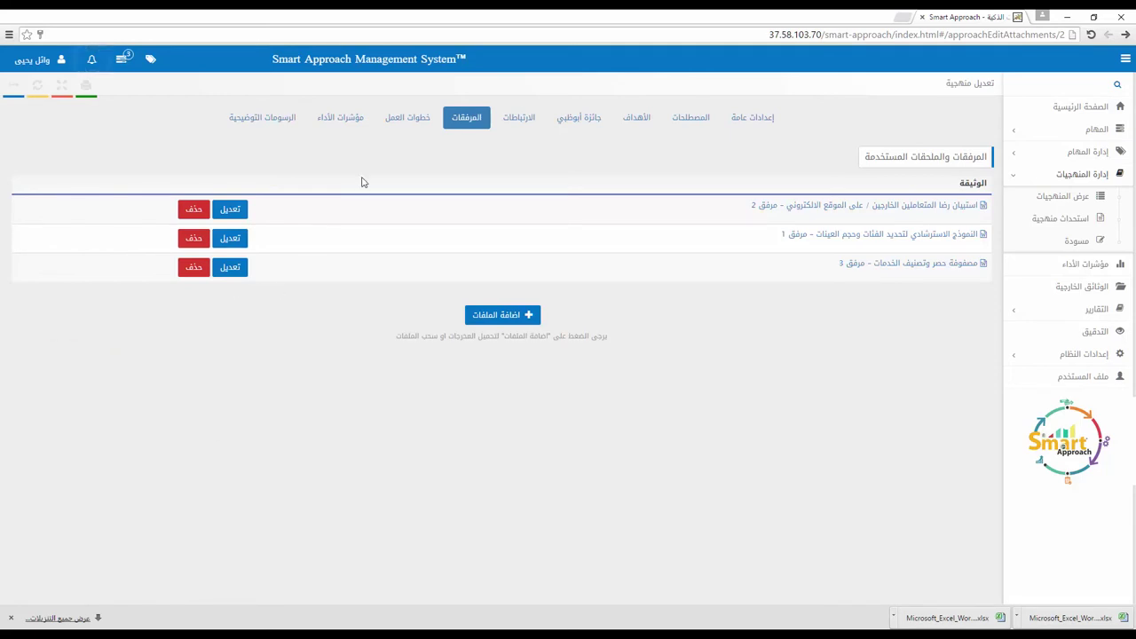
pyautogui.click(406, 120)
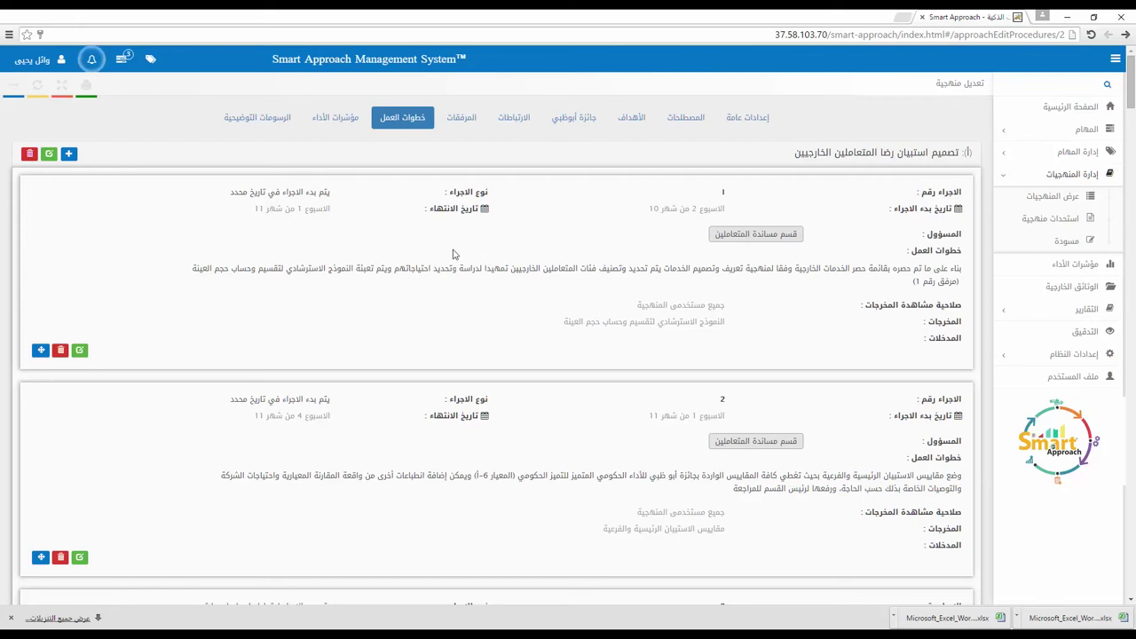
pyautogui.scroll(-1, 476, 253)
pyautogui.scroll(-15, 476, 253)
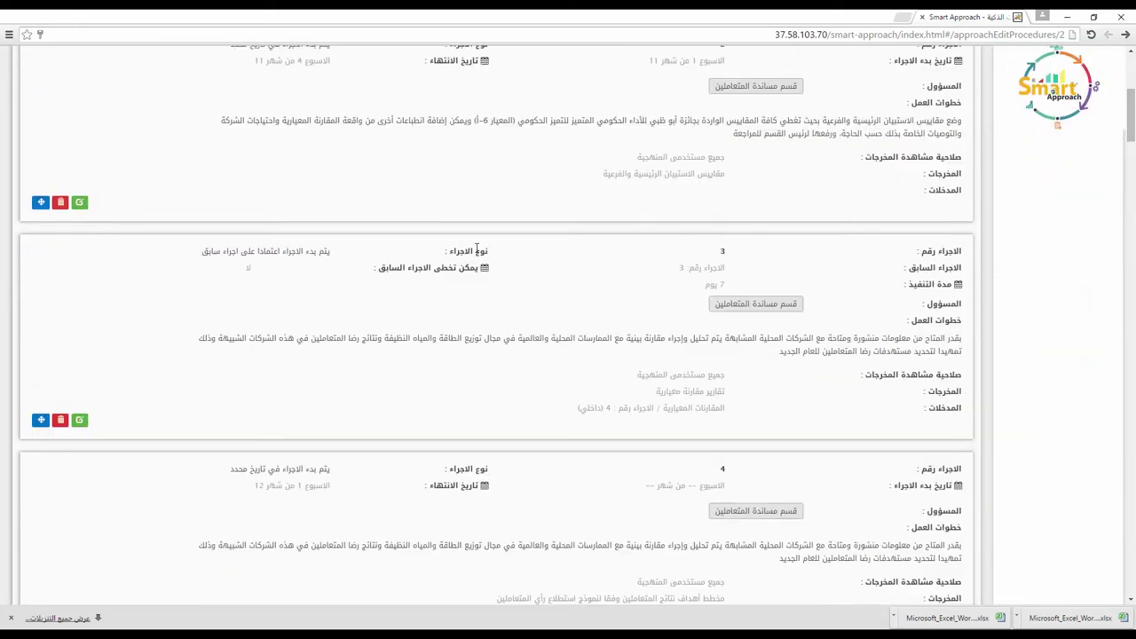
pyautogui.scroll(5, 476, 252)
pyautogui.scroll(-6, 476, 251)
pyautogui.scroll(18, 476, 253)
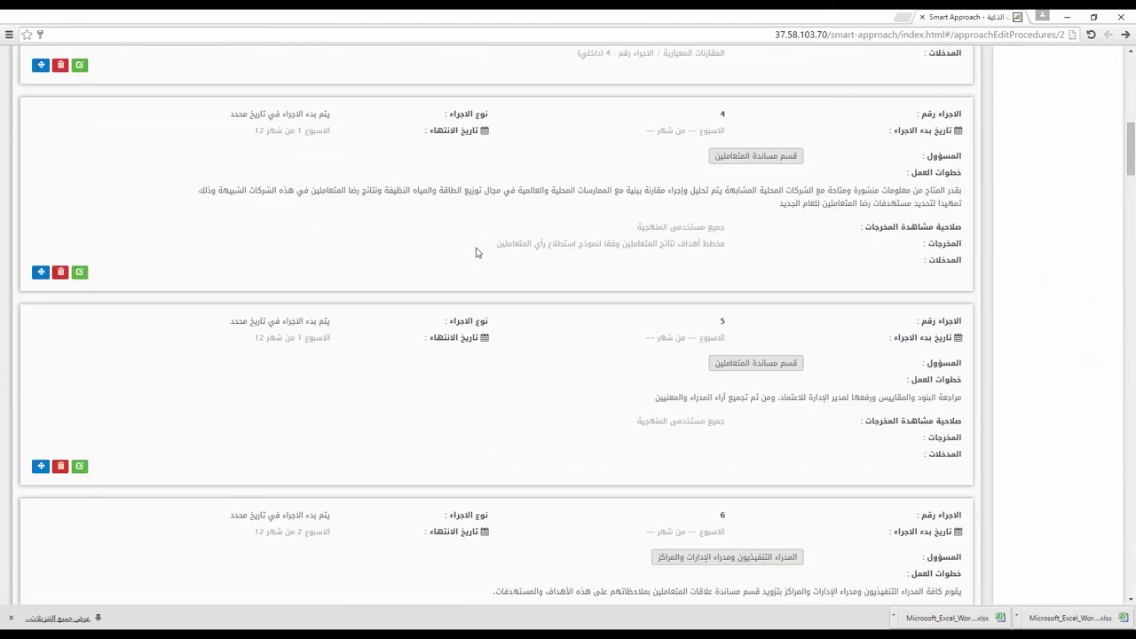
pyautogui.scroll(4, 47, 223)
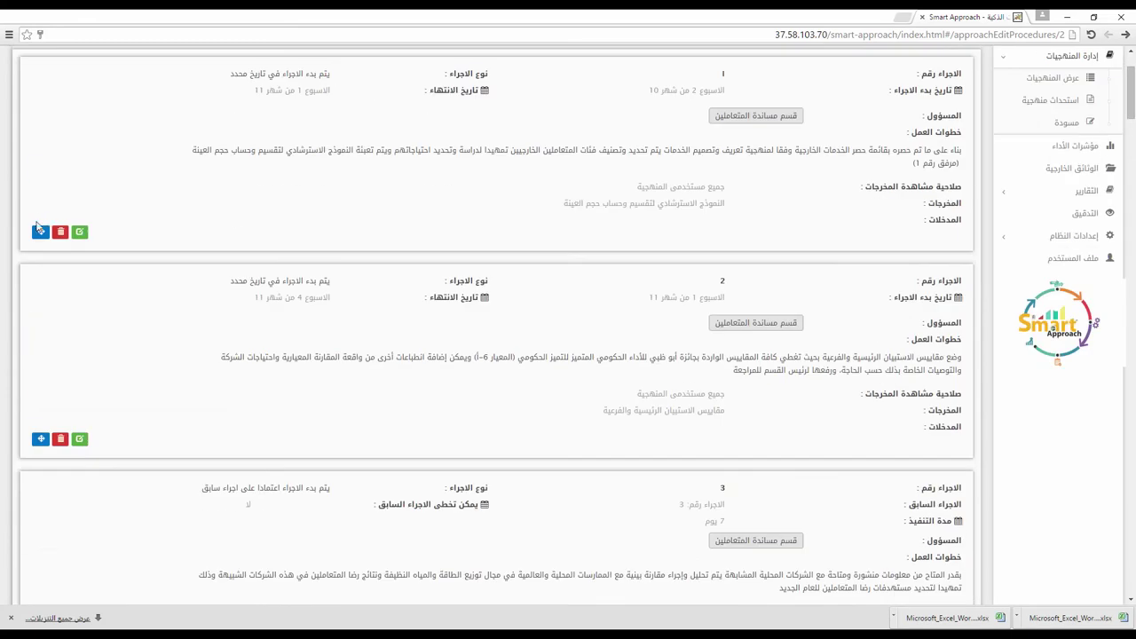
pyautogui.scroll(2, 149, 243)
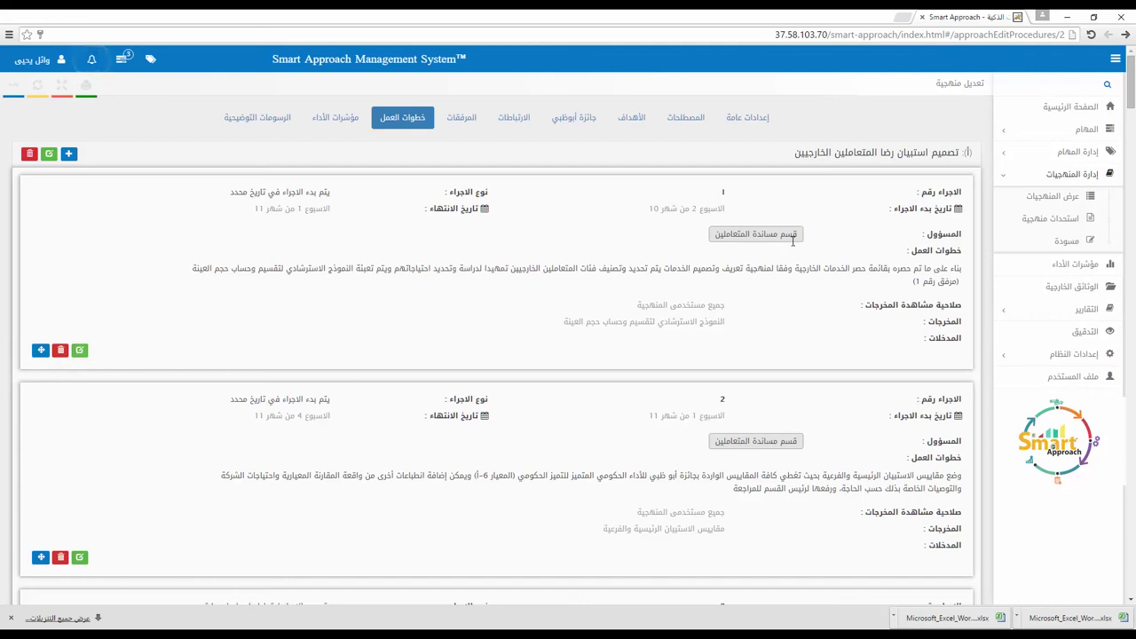
# Step: Edit procedure 1, keeping the first work mechanism and the date-based procedure type
pyautogui.click(80, 353)
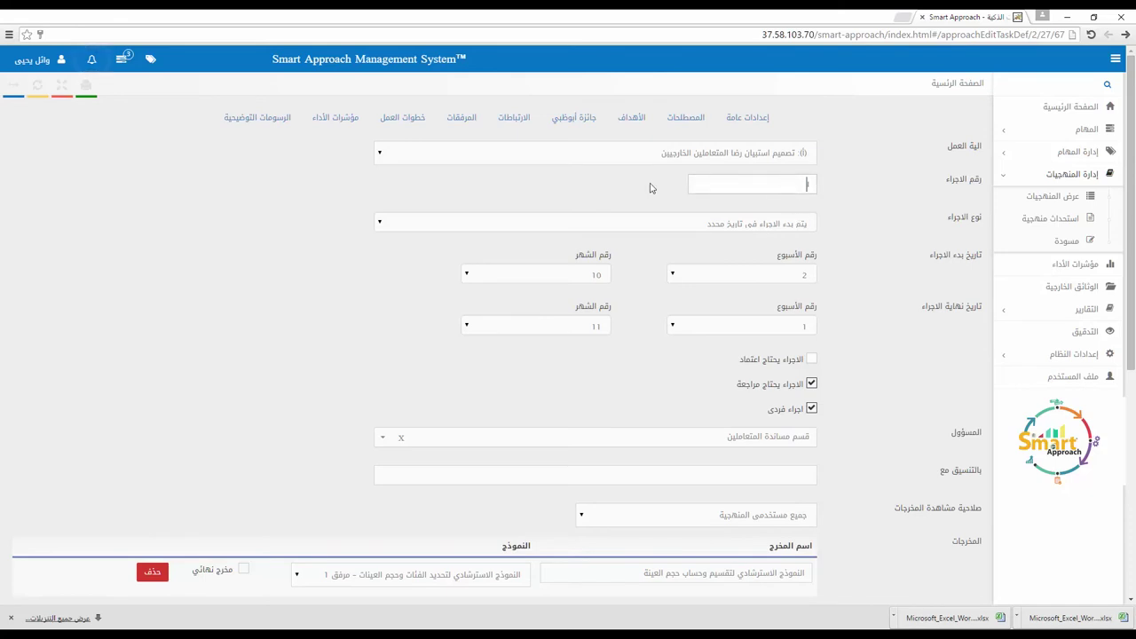
pyautogui.click(402, 158)
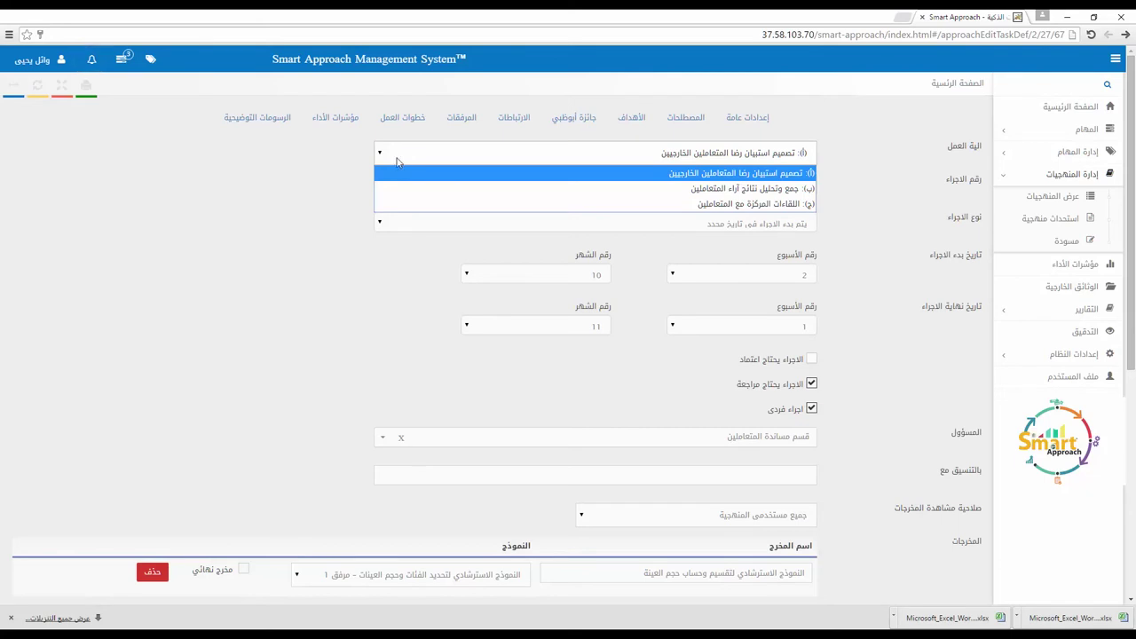
pyautogui.click(317, 171)
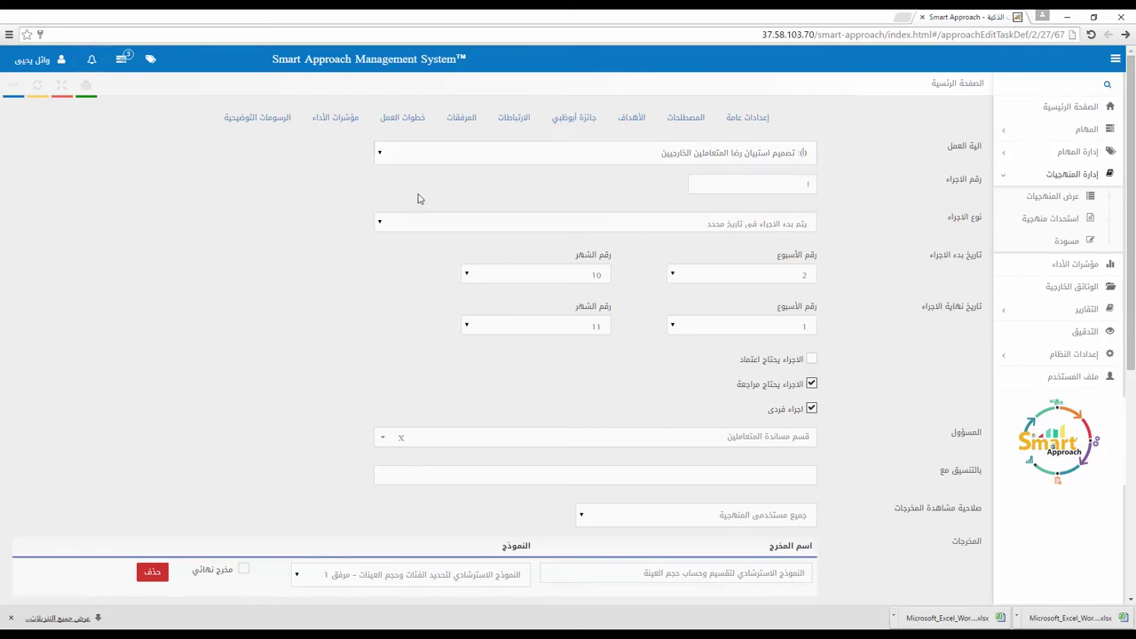
pyautogui.click(670, 228)
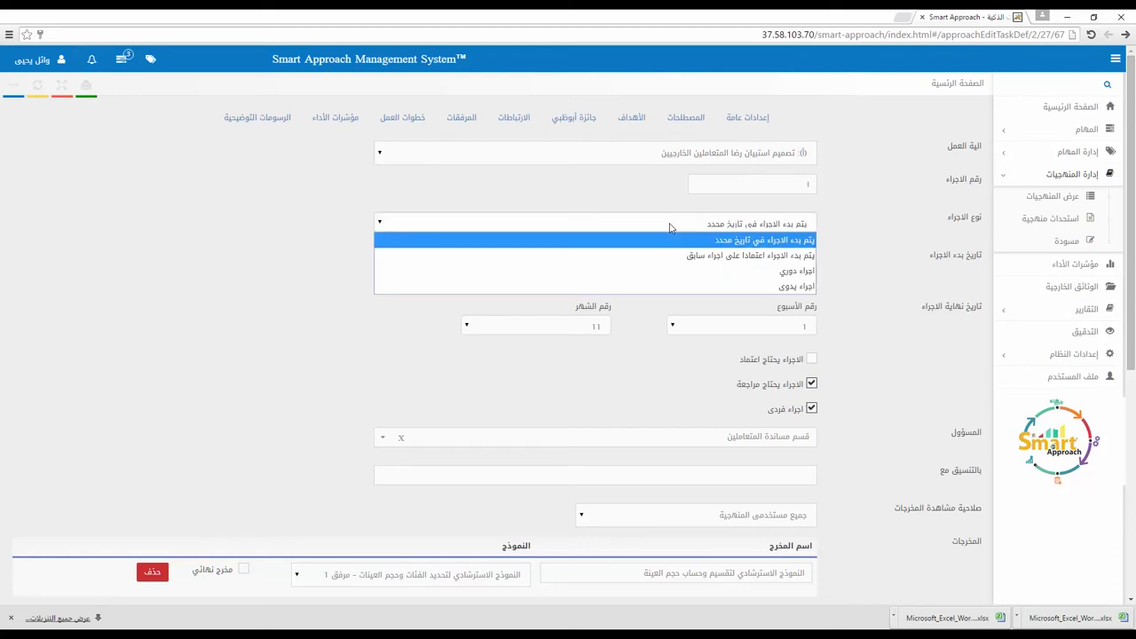
pyautogui.click(750, 235)
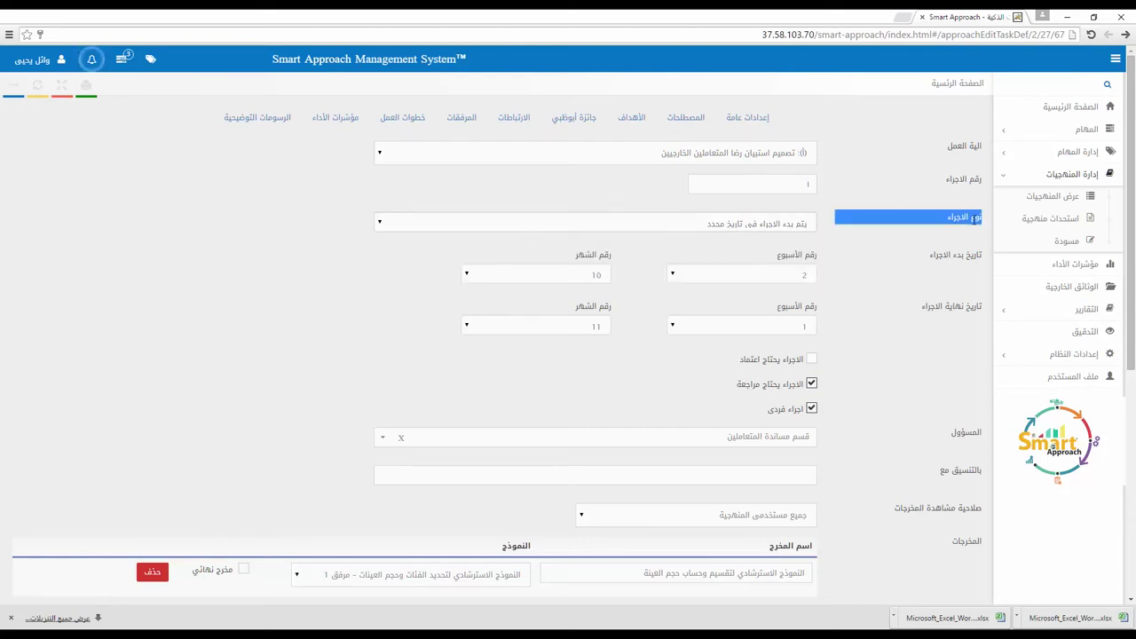
pyautogui.click(779, 224)
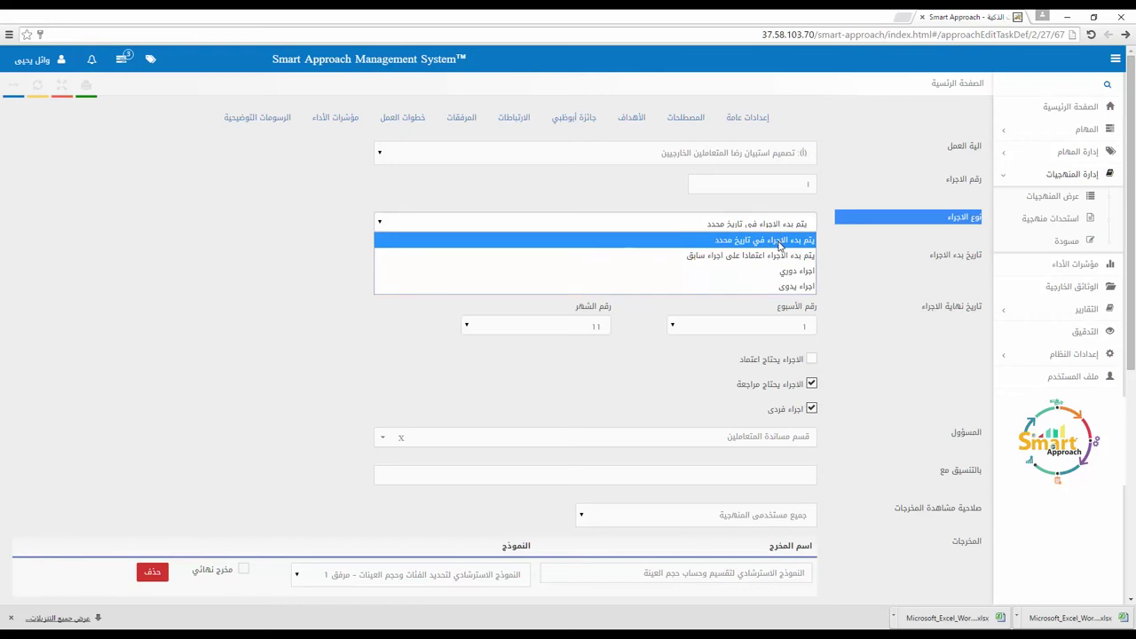
pyautogui.click(779, 246)
# Step: Keep start week 2 of month 10 and end week 1 of month 11, type unchanged
pyautogui.click(802, 281)
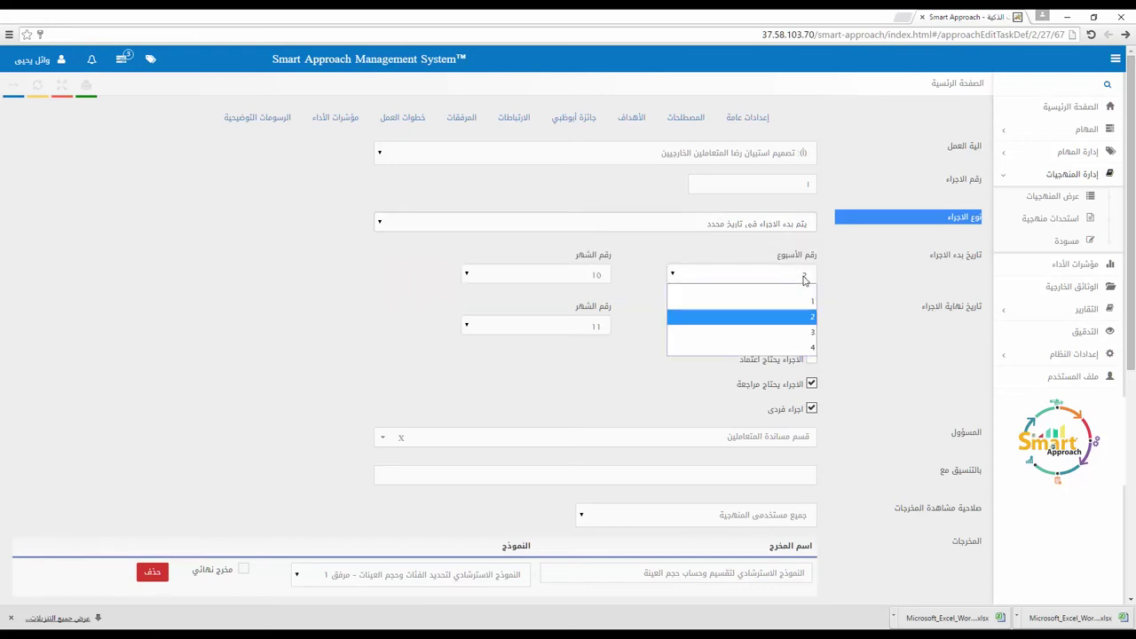
pyautogui.click(803, 281)
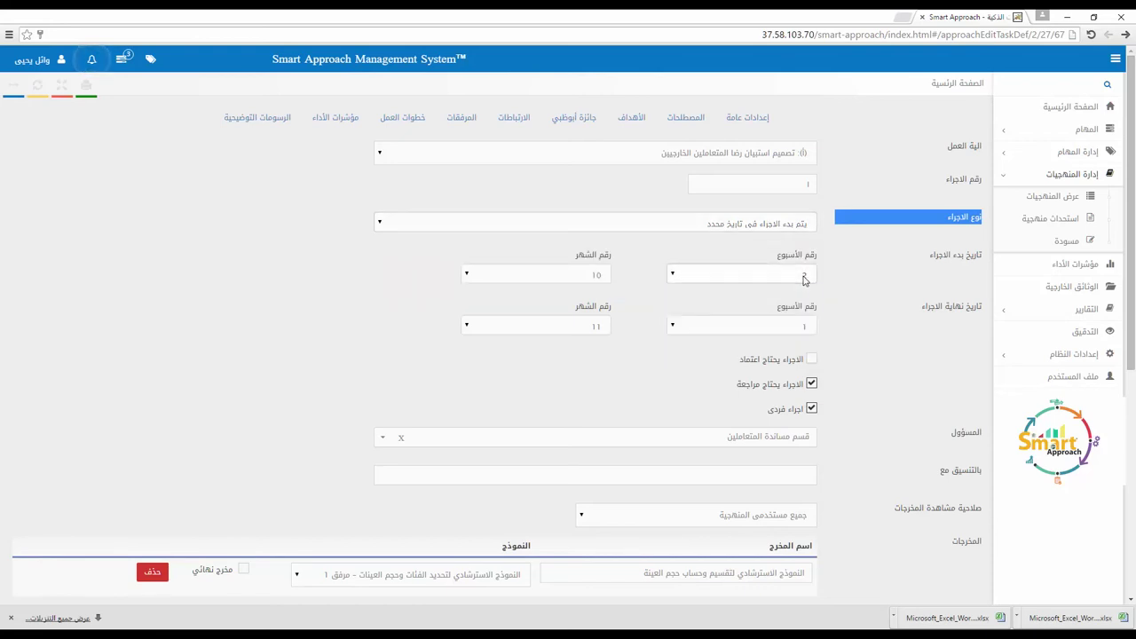
pyautogui.click(600, 277)
pyautogui.click(599, 277)
pyautogui.click(759, 329)
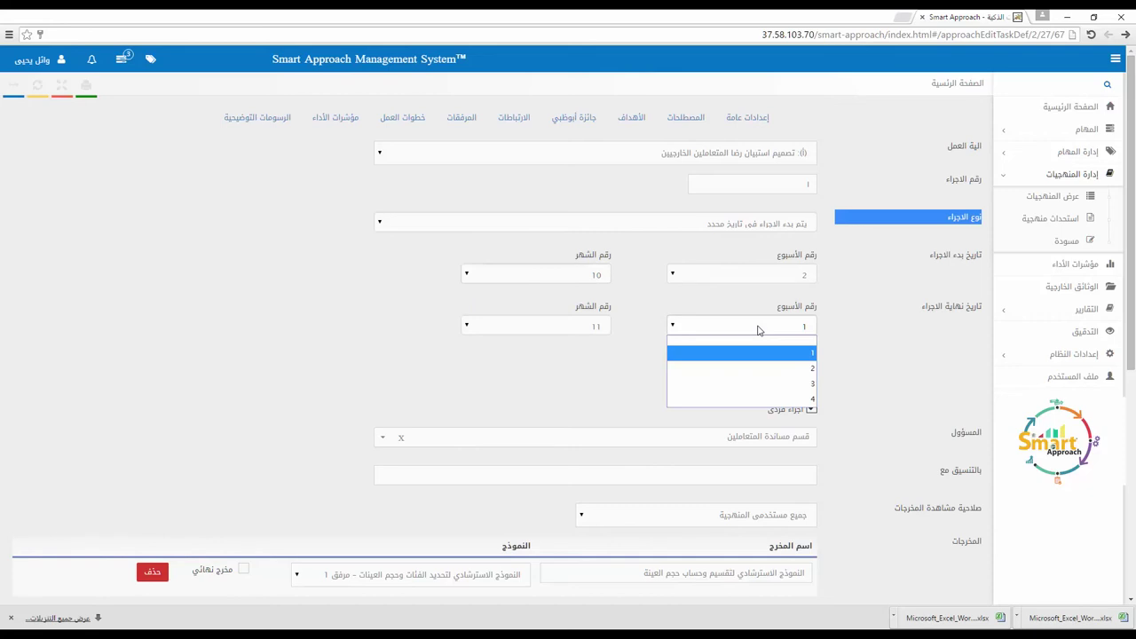
pyautogui.click(759, 330)
pyautogui.click(584, 328)
pyautogui.click(585, 328)
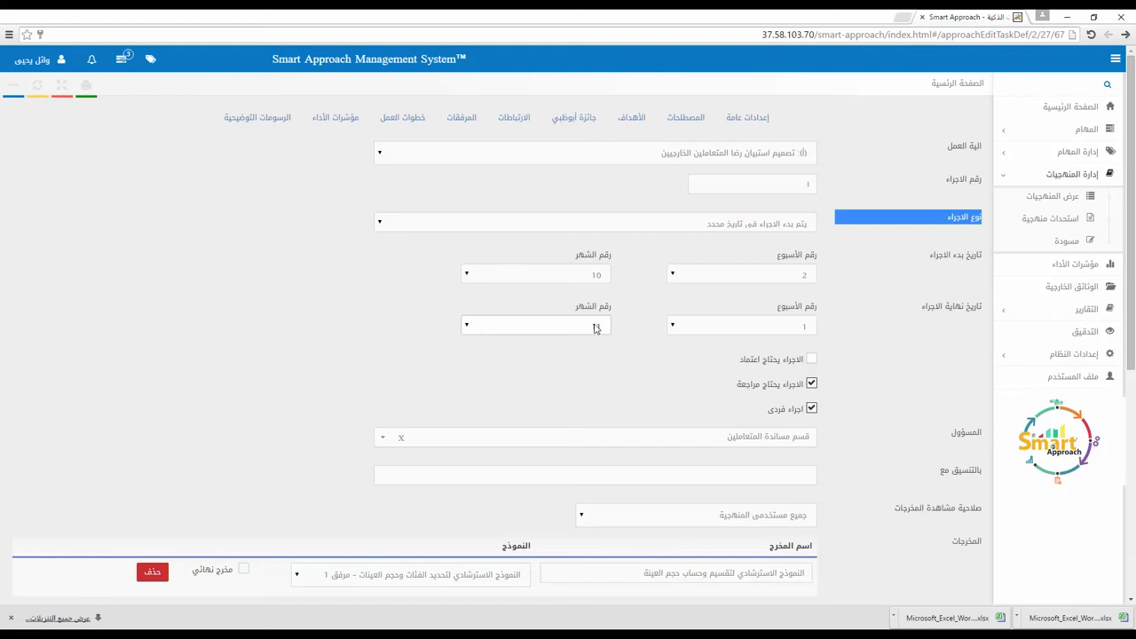
pyautogui.click(730, 226)
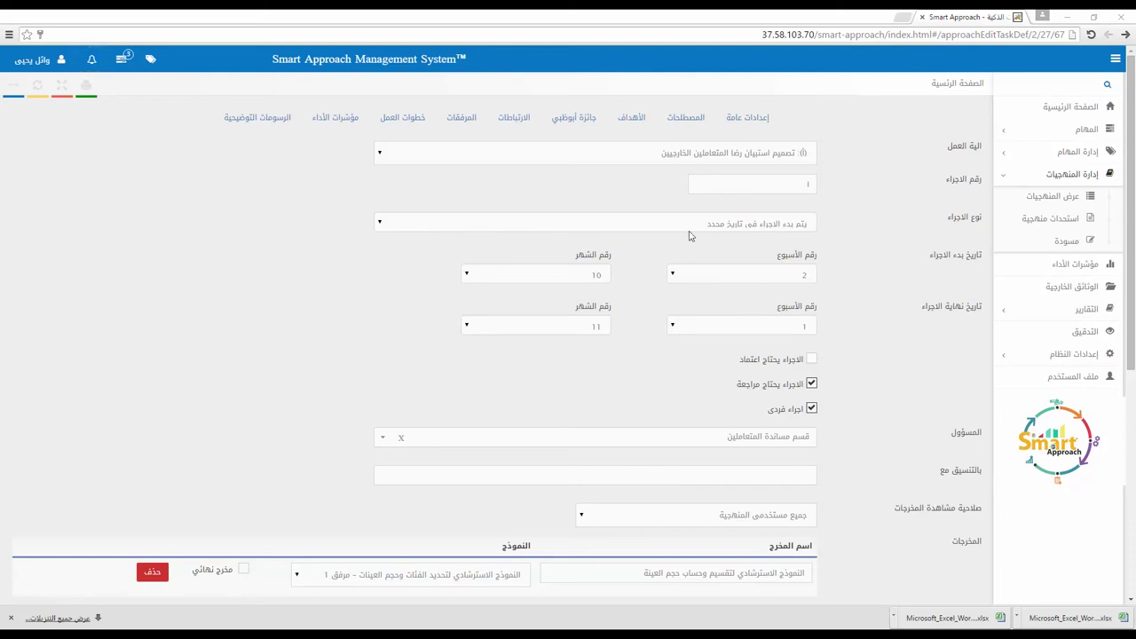
pyautogui.click(654, 226)
pyautogui.click(658, 223)
# Step: Turn off the procedure's review requirement and keep قسم مساندة المتعاملين as the responsible department
pyautogui.scroll(-1, 857, 378)
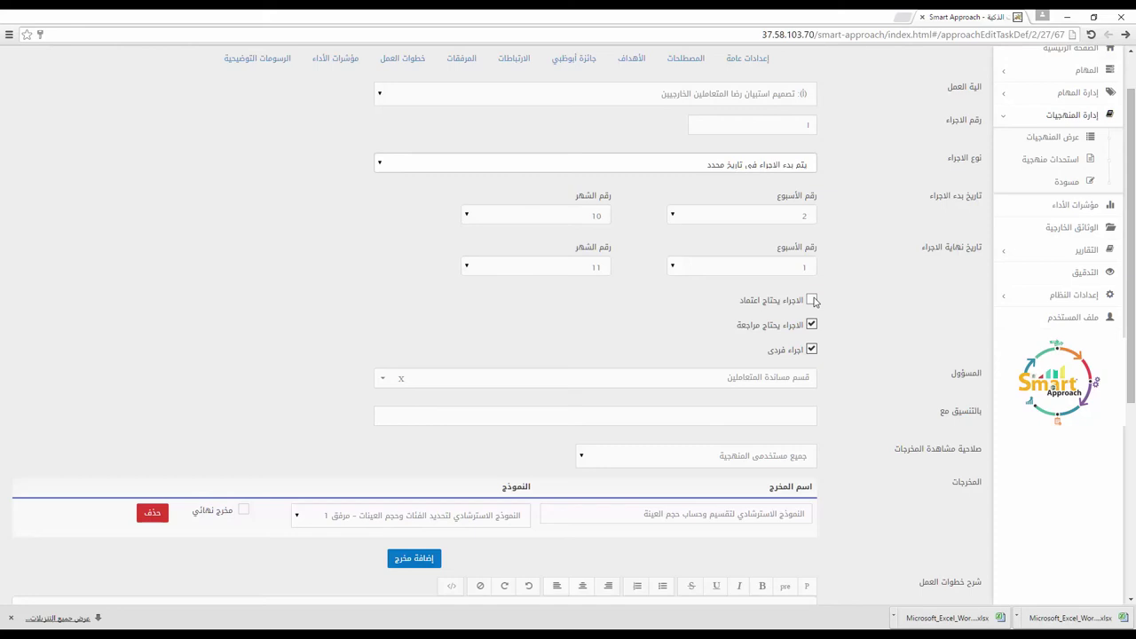
pyautogui.click(814, 325)
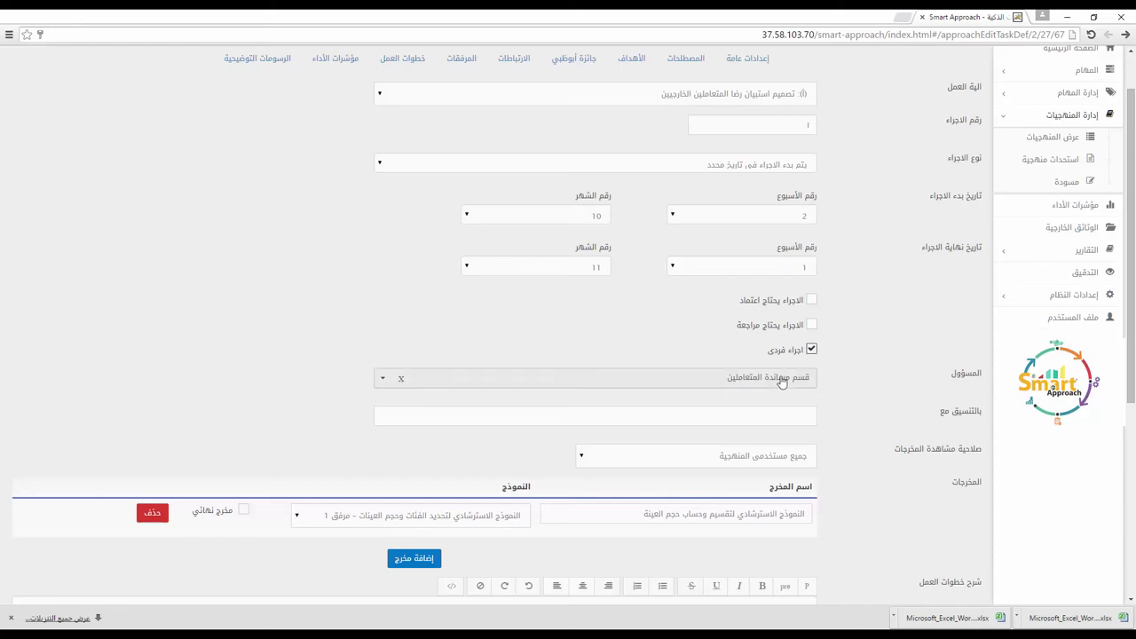
pyautogui.scroll(-1, 852, 386)
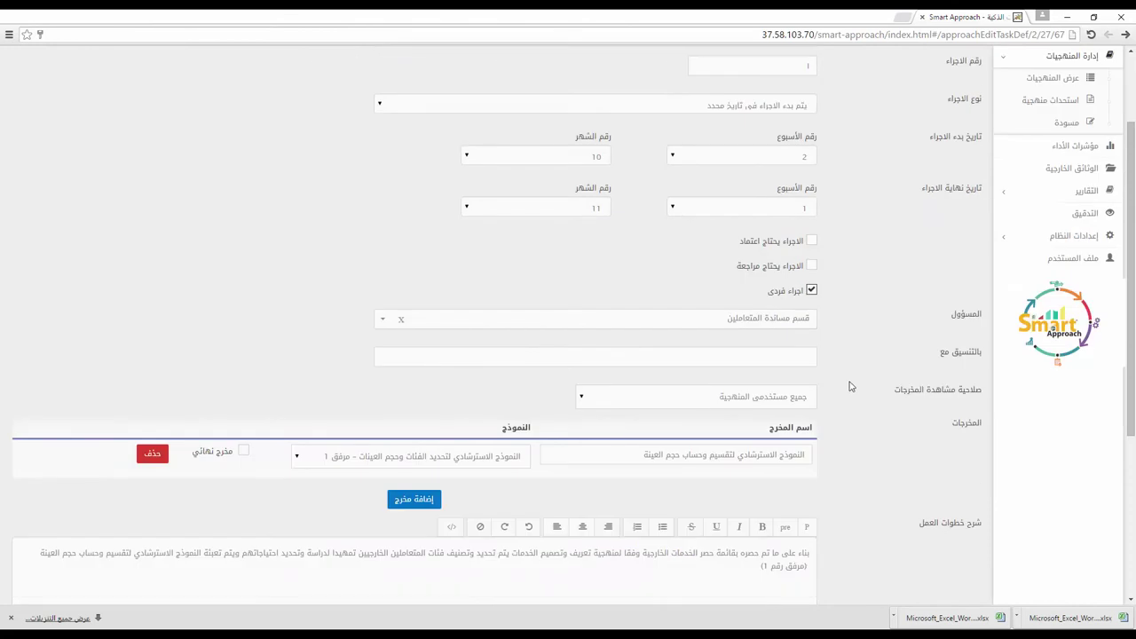
pyautogui.doubleClick(959, 314)
pyautogui.click(794, 322)
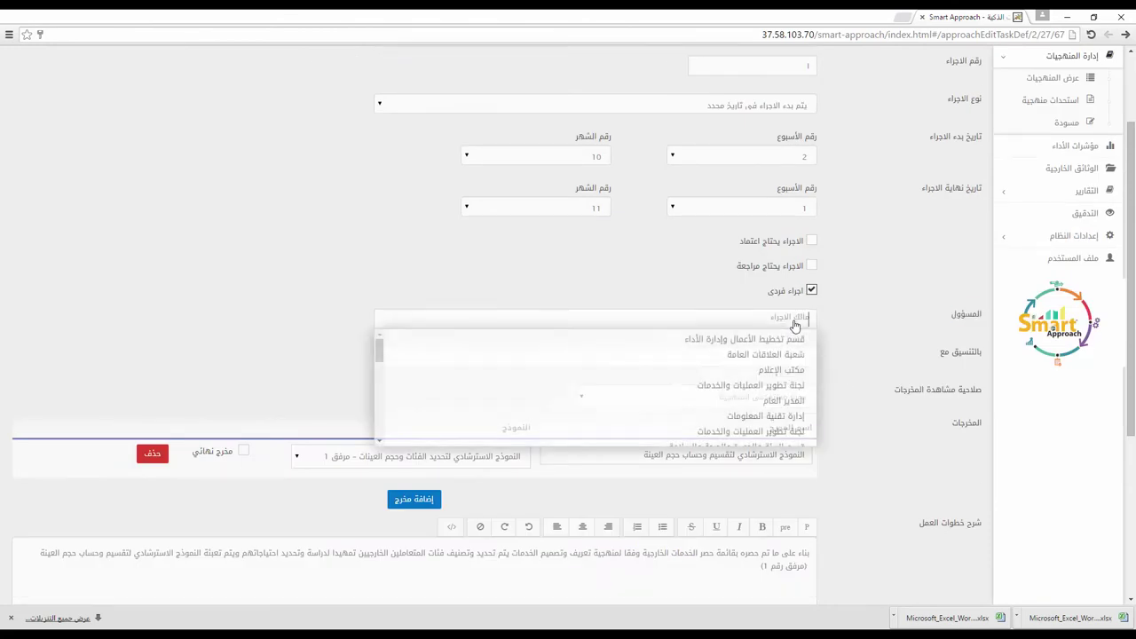
pyautogui.scroll(-6, 746, 364)
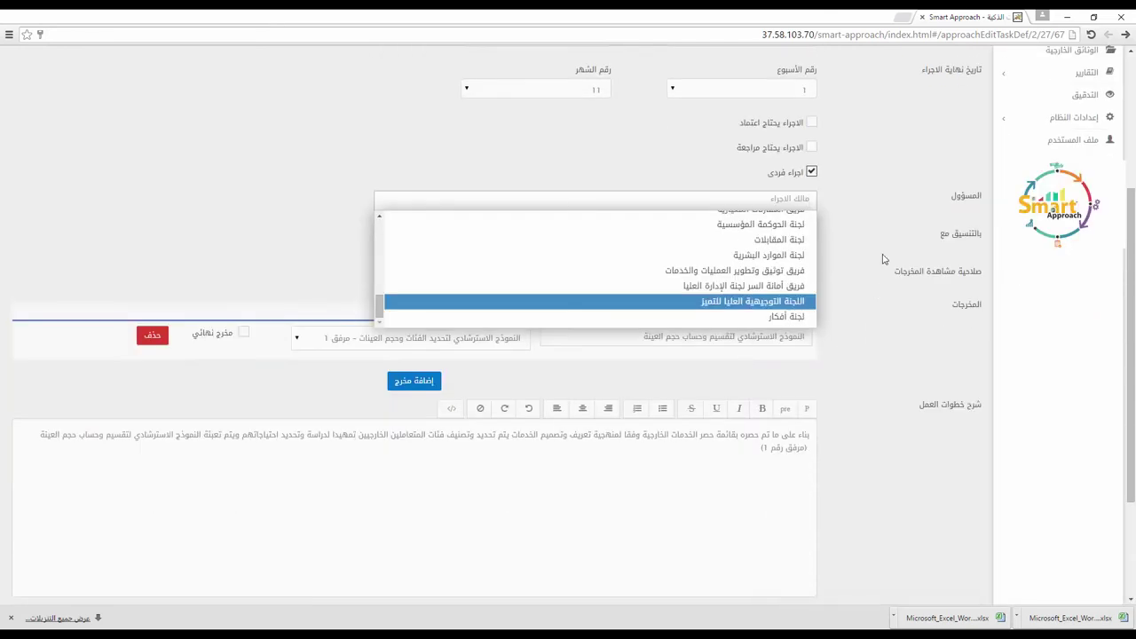
pyautogui.click(870, 265)
pyautogui.scroll(3, 867, 268)
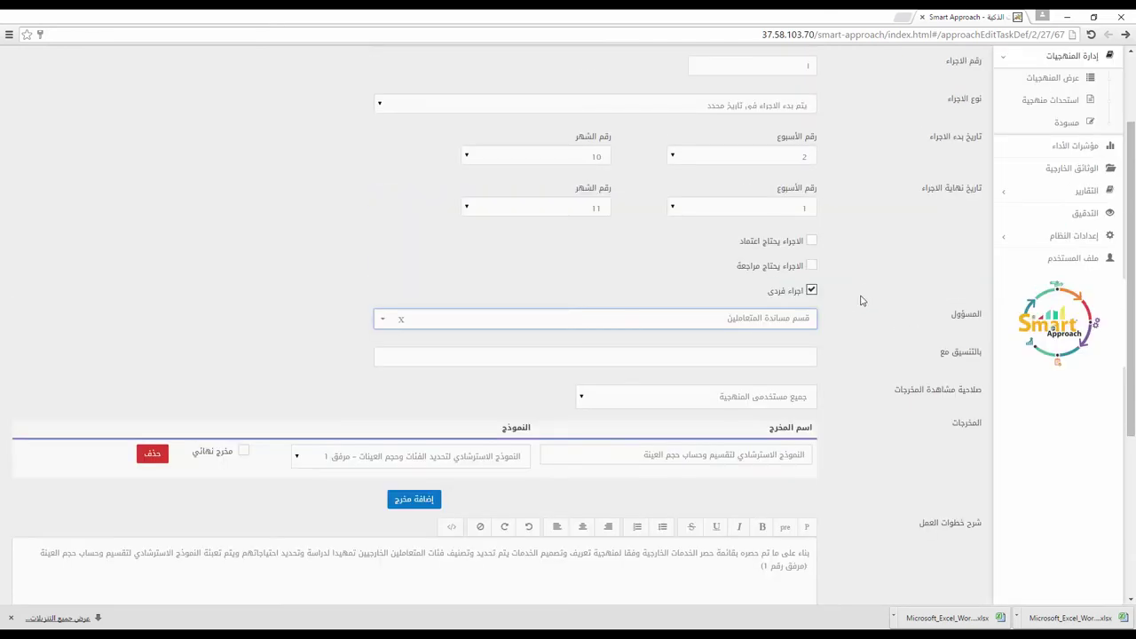
# Step: Uncheck 'اجراء فردى' and dismiss the work-group list without choosing
pyautogui.click(811, 292)
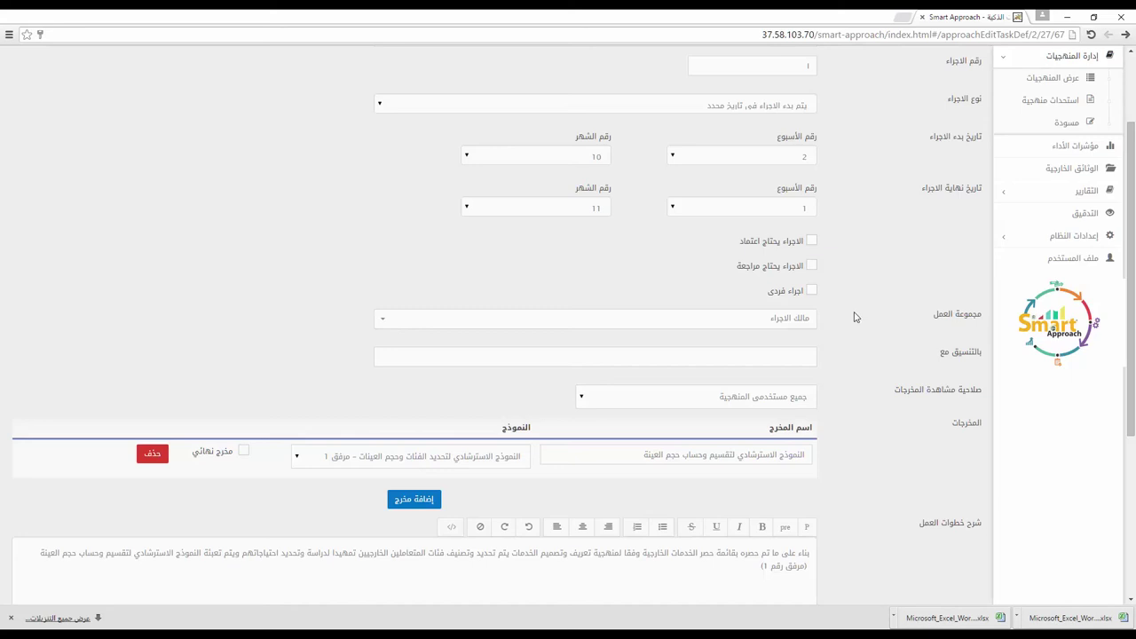
pyautogui.click(780, 317)
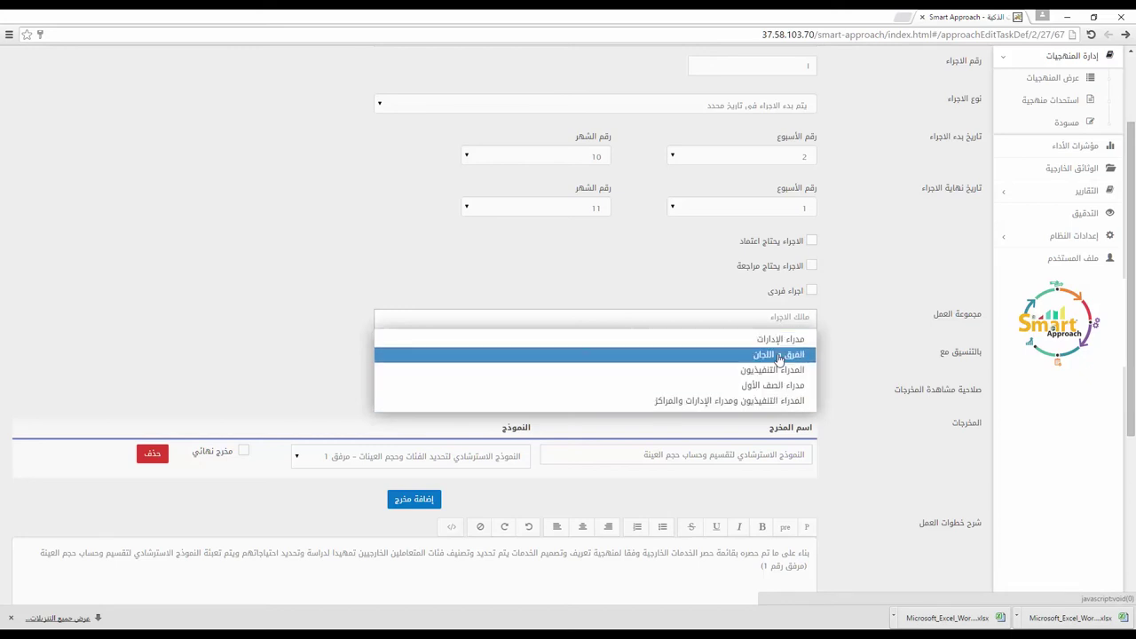
pyautogui.click(863, 299)
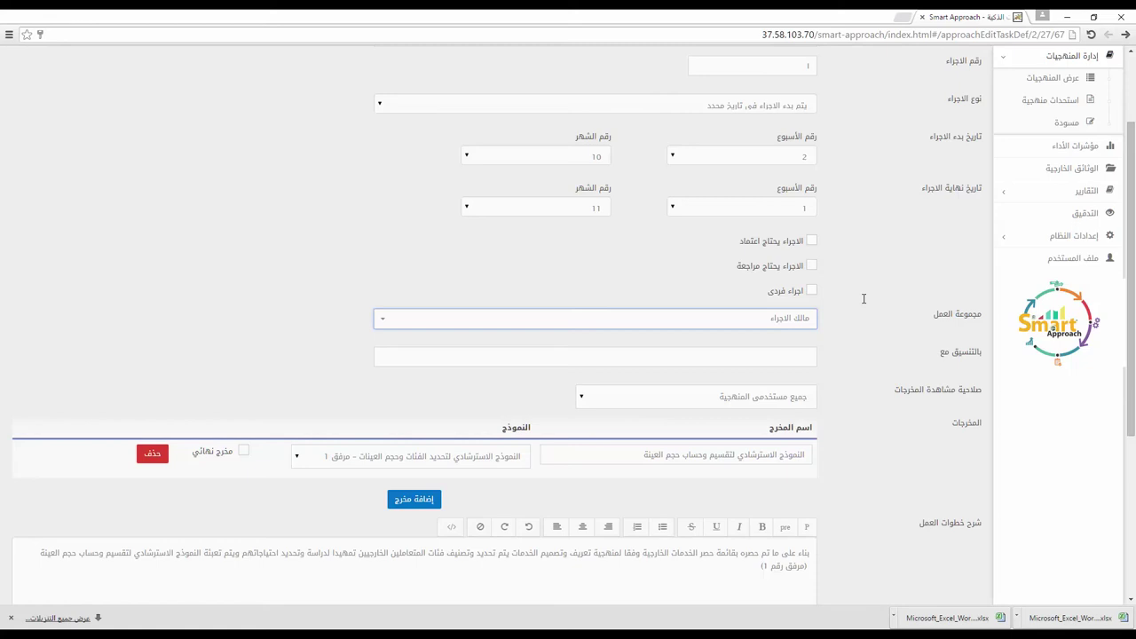
# Step: Assign the work group مدراء الإدارات, then mark the procedure individual again
pyautogui.click(810, 322)
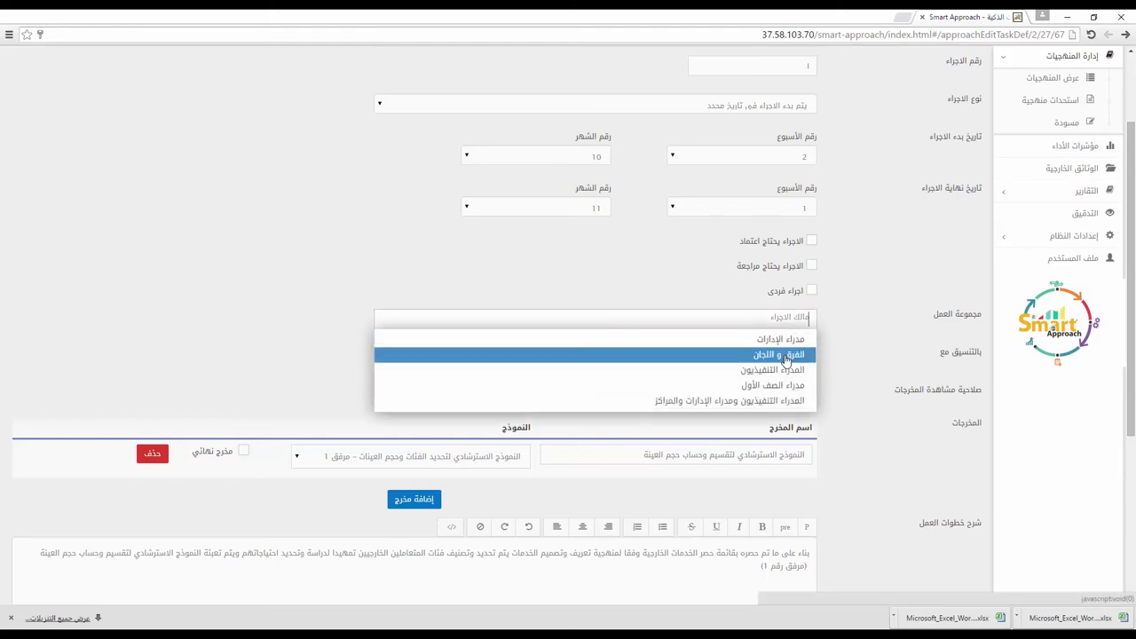
pyautogui.click(786, 347)
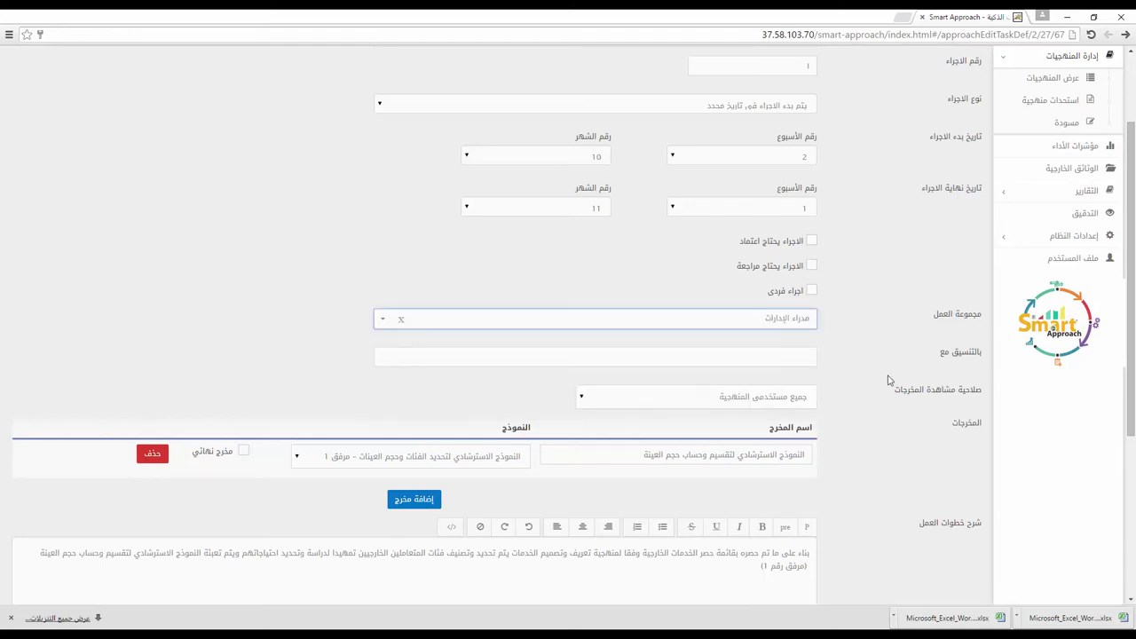
pyautogui.click(812, 291)
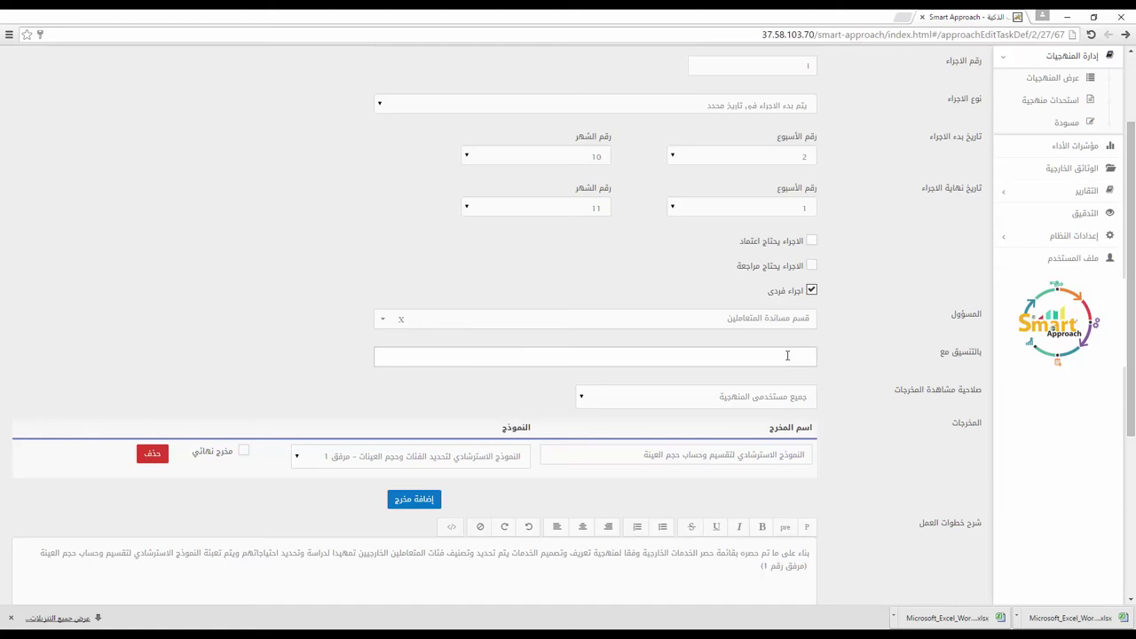
# Step: Enter 'مكتب الإعلام' in the 'بالتنسيق مع' field, then clear it again
pyautogui.write('hgh')
pyautogui.press('BackSpace')
pyautogui.press('BackSpace')
pyautogui.press('BackSpace')
pyautogui.write('مكتب الإعلام')
pyautogui.press('BackSpace')
pyautogui.press('BackSpace')
pyautogui.press('BackSpace')
pyautogui.press('BackSpace')
pyautogui.press('BackSpace')
pyautogui.press('BackSpace')
pyautogui.press('BackSpace')
pyautogui.press('BackSpace')
pyautogui.press('BackSpace')
pyautogui.press('BackSpace')
pyautogui.press('BackSpace')
pyautogui.press('BackSpace')
pyautogui.scroll(-1, 837, 380)
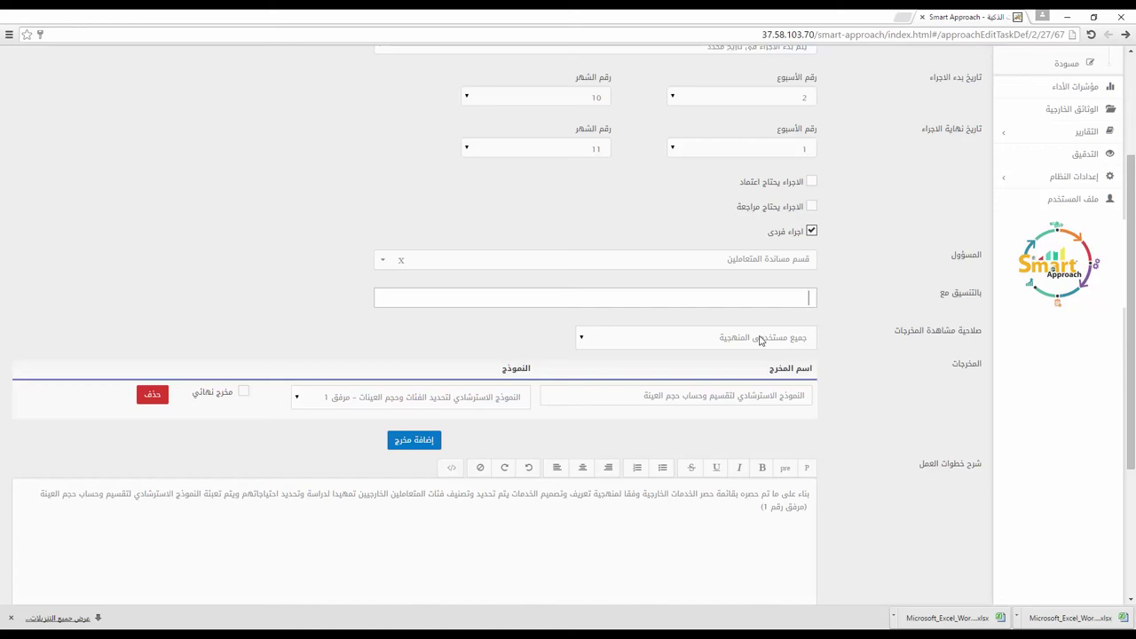
pyautogui.click(760, 338)
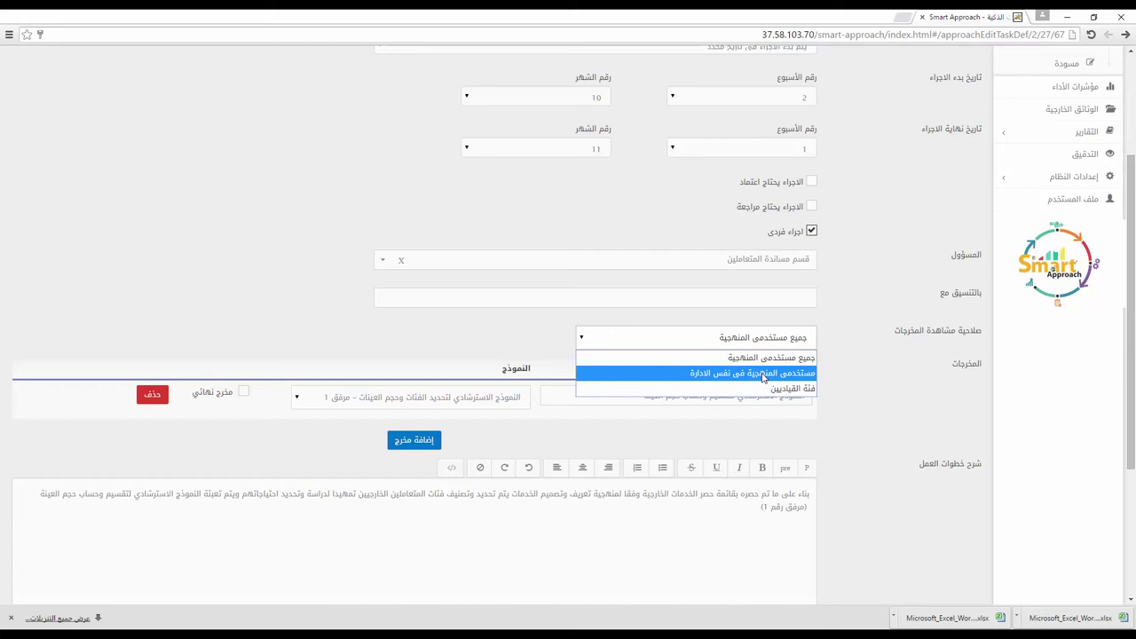
pyautogui.click(764, 374)
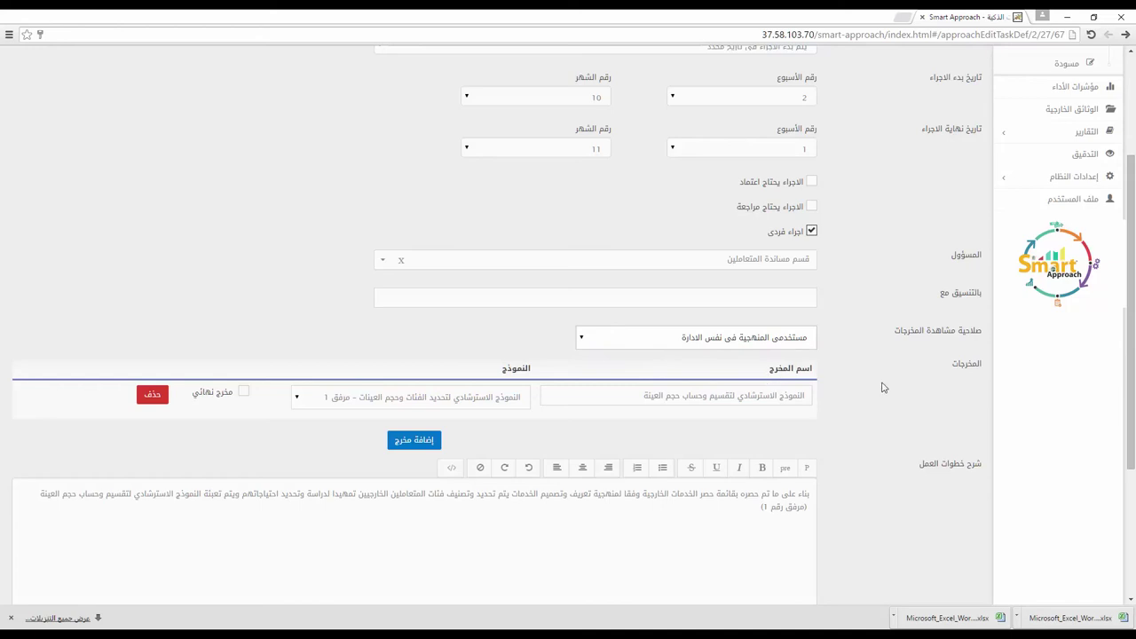
pyautogui.click(757, 341)
pyautogui.click(759, 357)
pyautogui.click(774, 340)
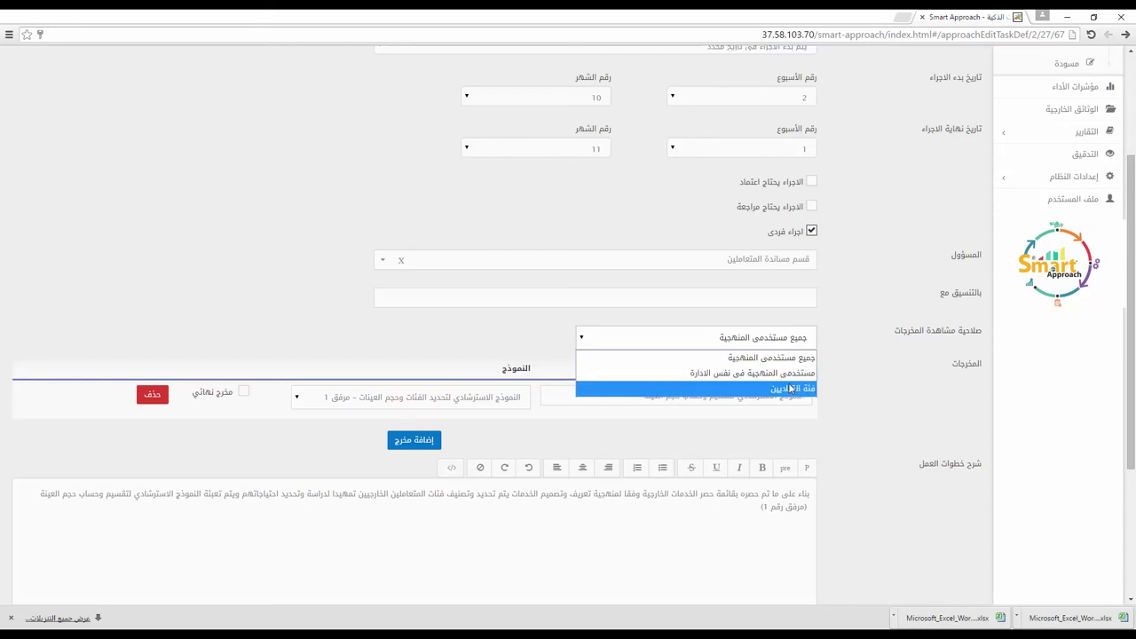
pyautogui.click(843, 353)
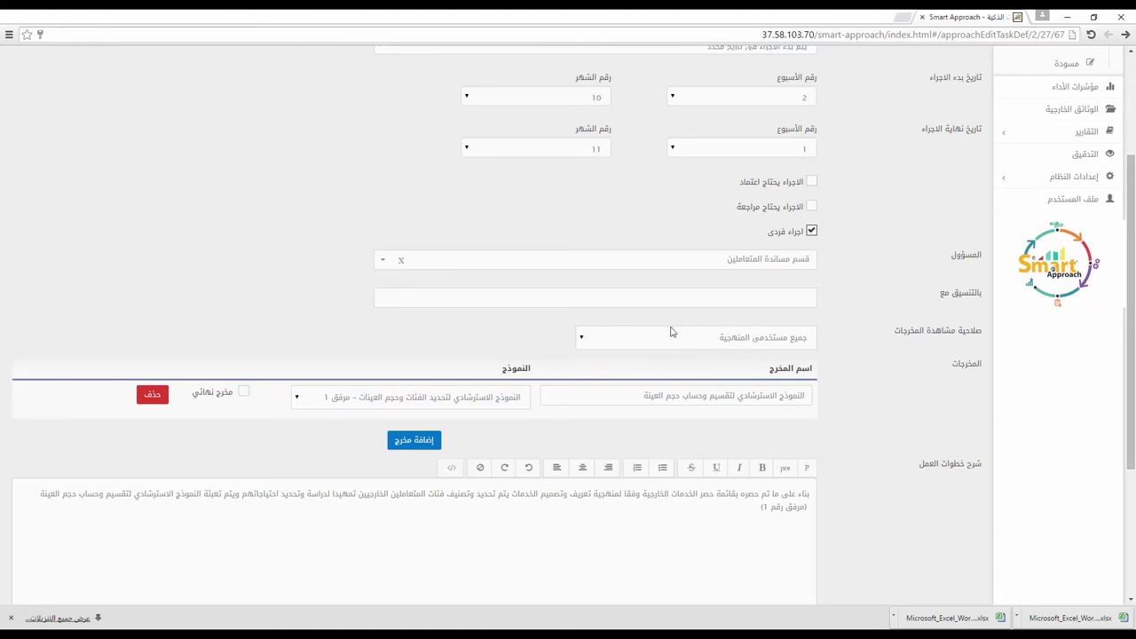
pyautogui.scroll(-1, 860, 392)
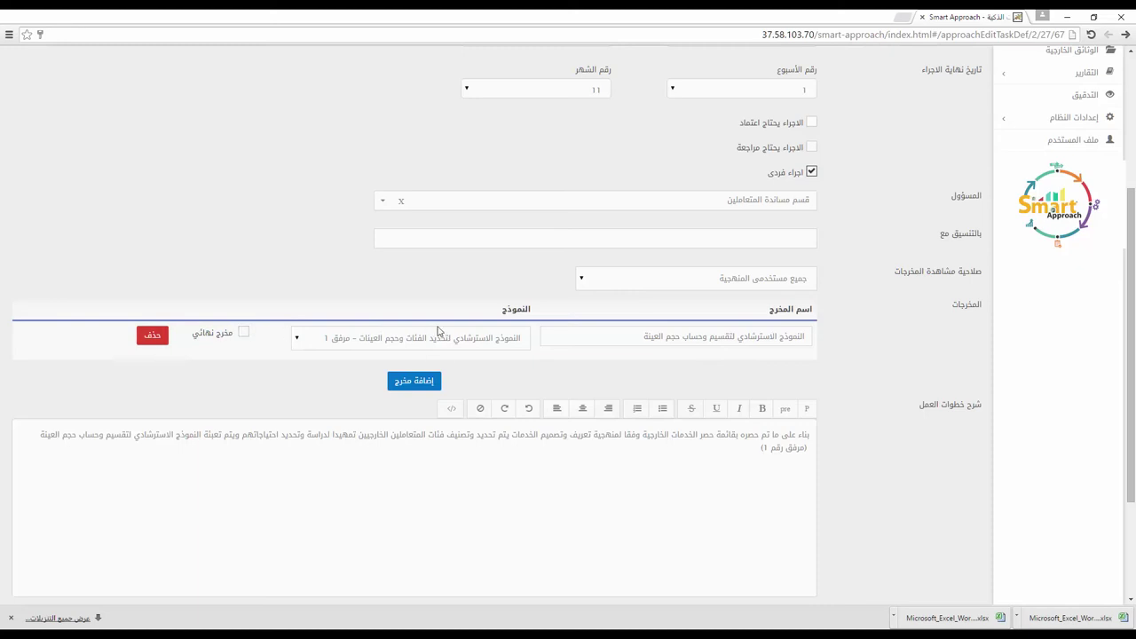
pyautogui.scroll(-1, 586, 325)
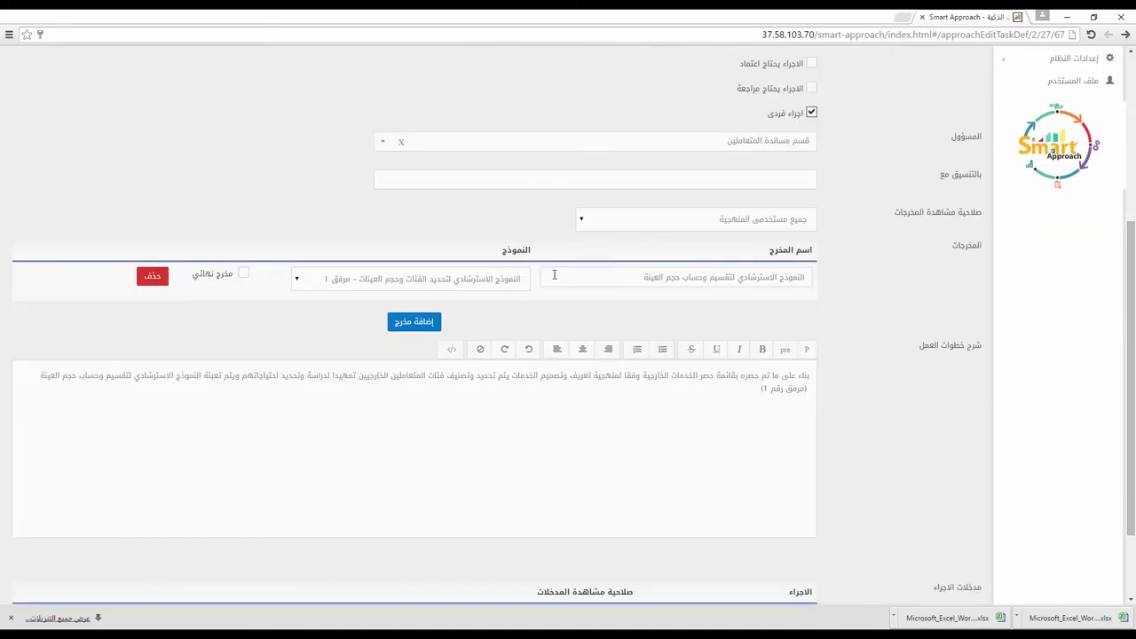
pyautogui.click(478, 279)
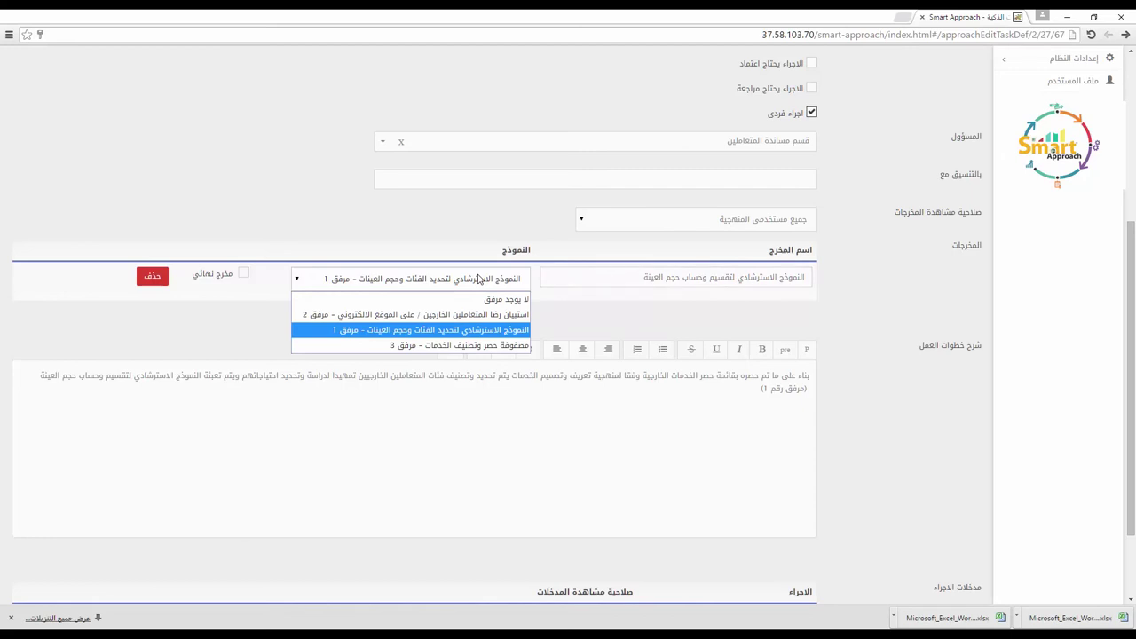
pyautogui.click(478, 279)
pyautogui.scroll(5, 473, 214)
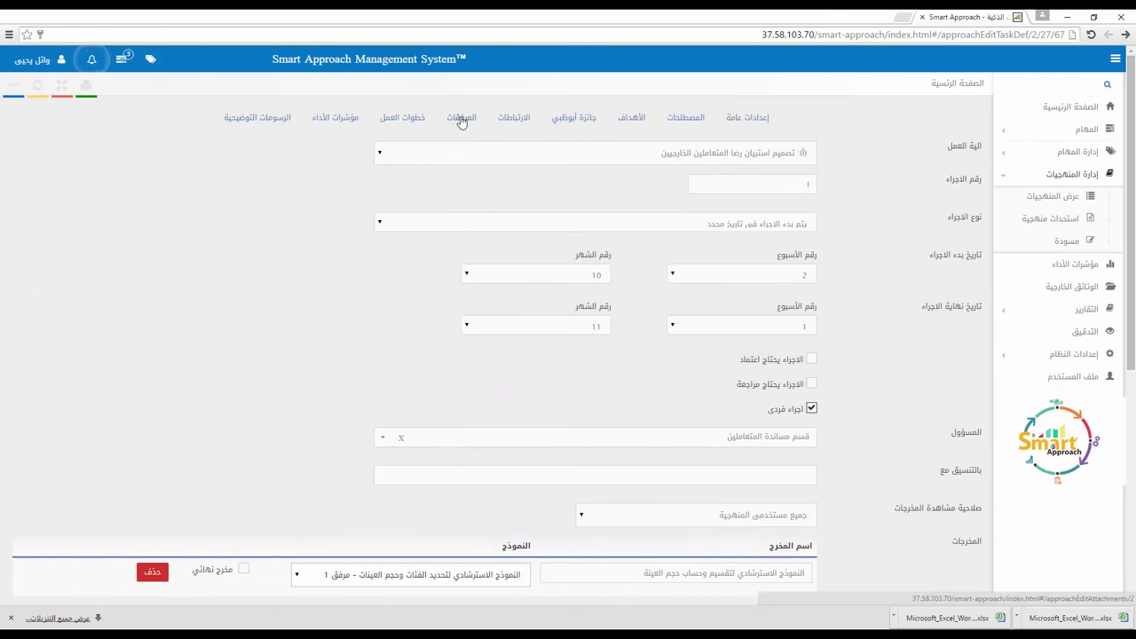
pyautogui.moveTo(476, 118); pyautogui.dragTo(442, 131)
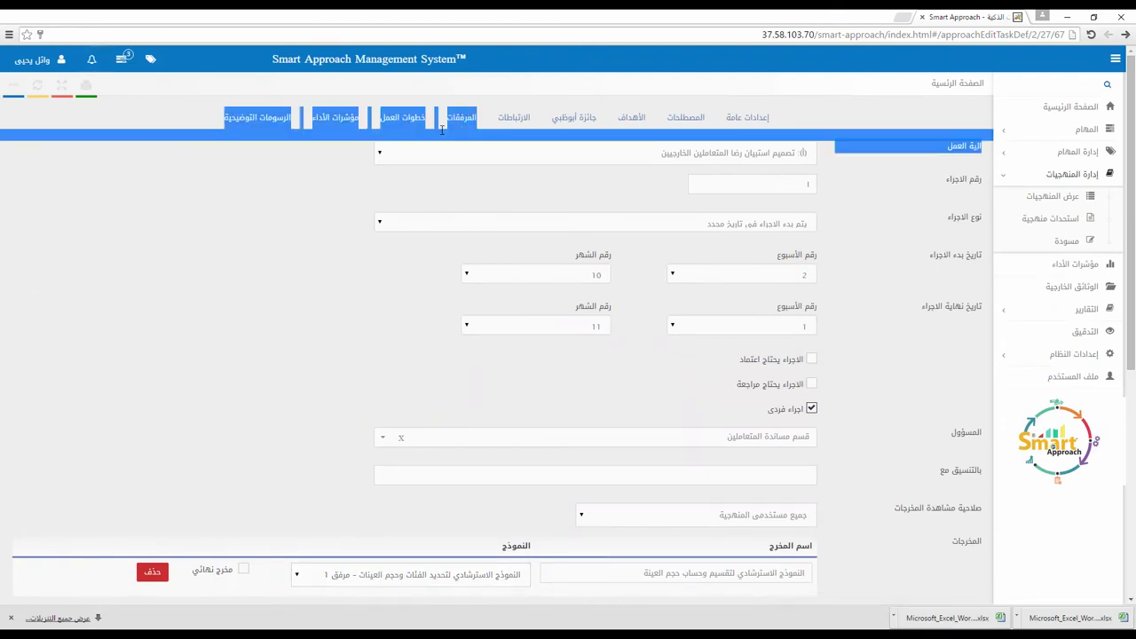
pyautogui.click(360, 166)
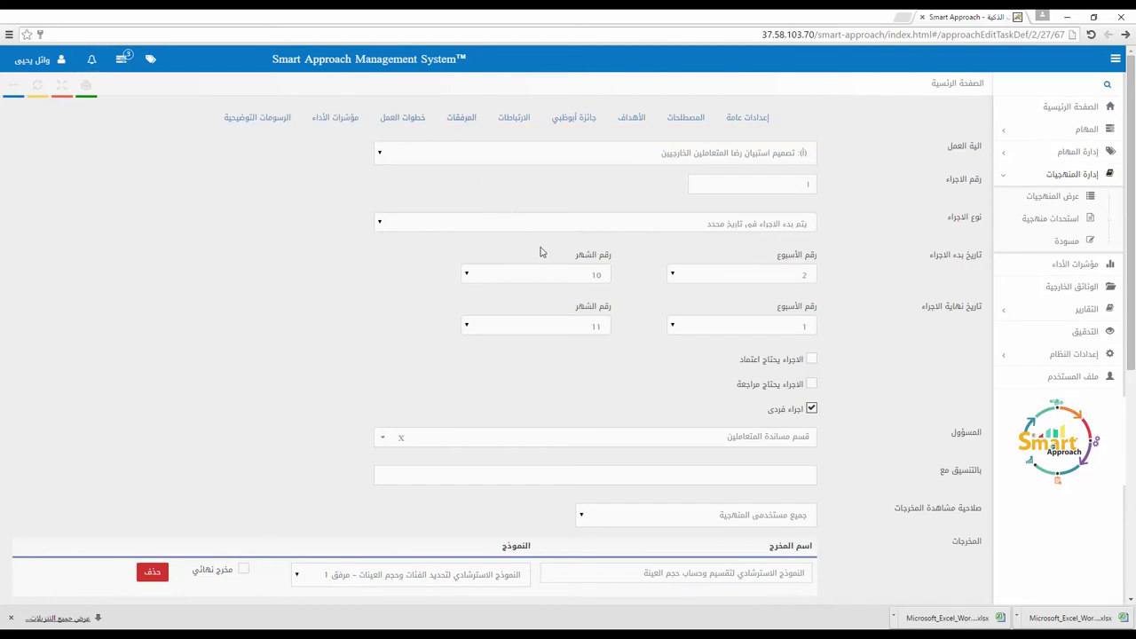
pyautogui.scroll(-4, 532, 256)
pyautogui.click(381, 220)
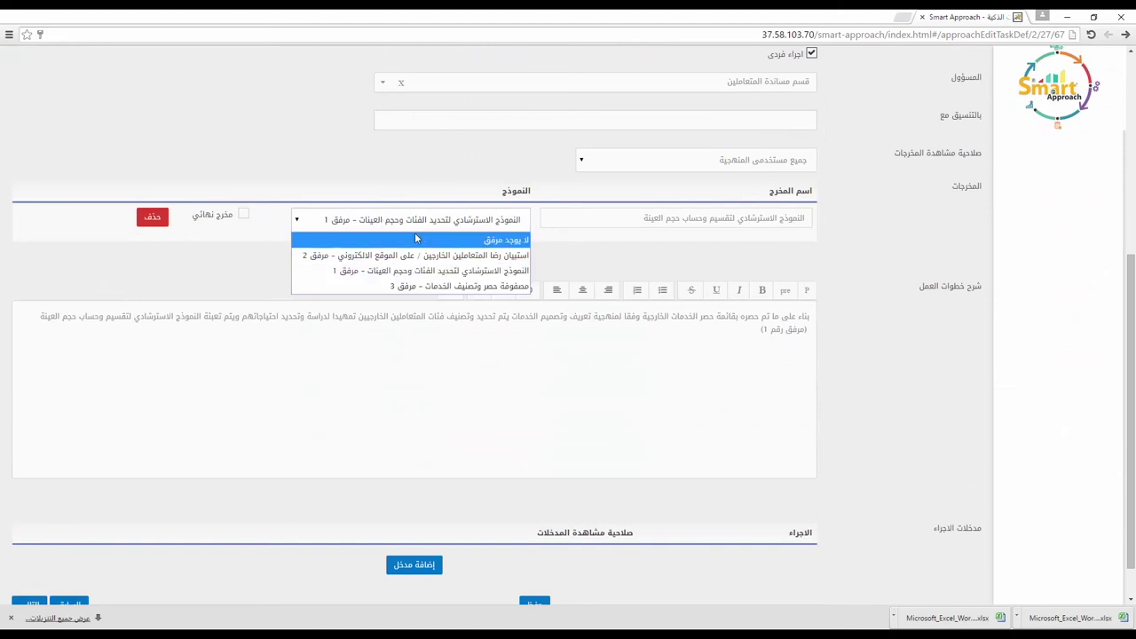
pyautogui.scroll(-1, 415, 233)
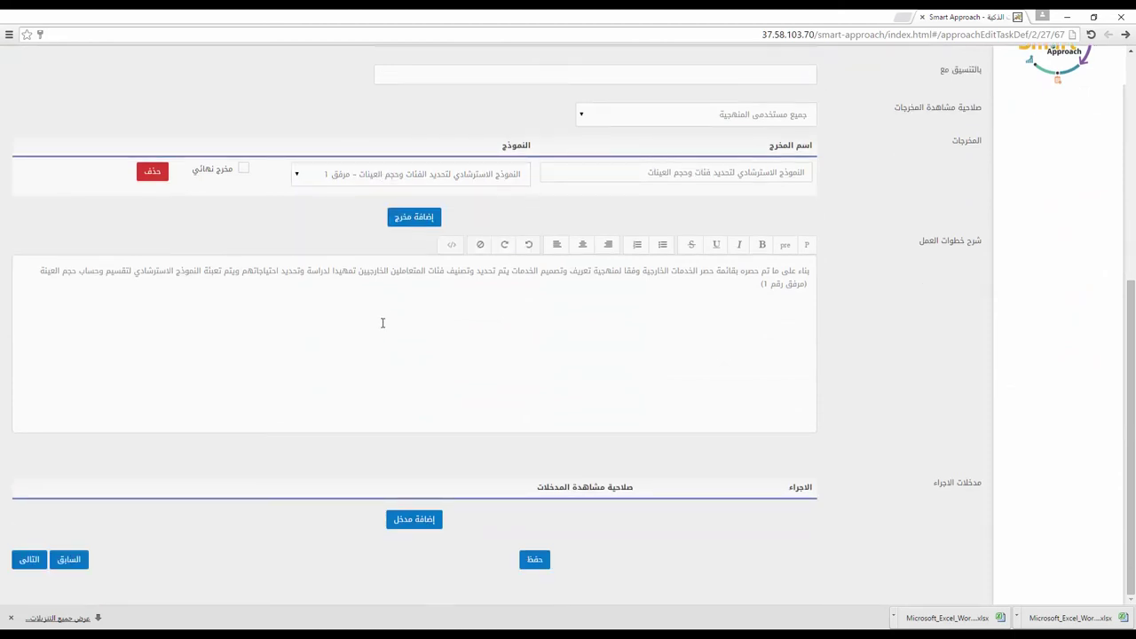
pyautogui.click(414, 219)
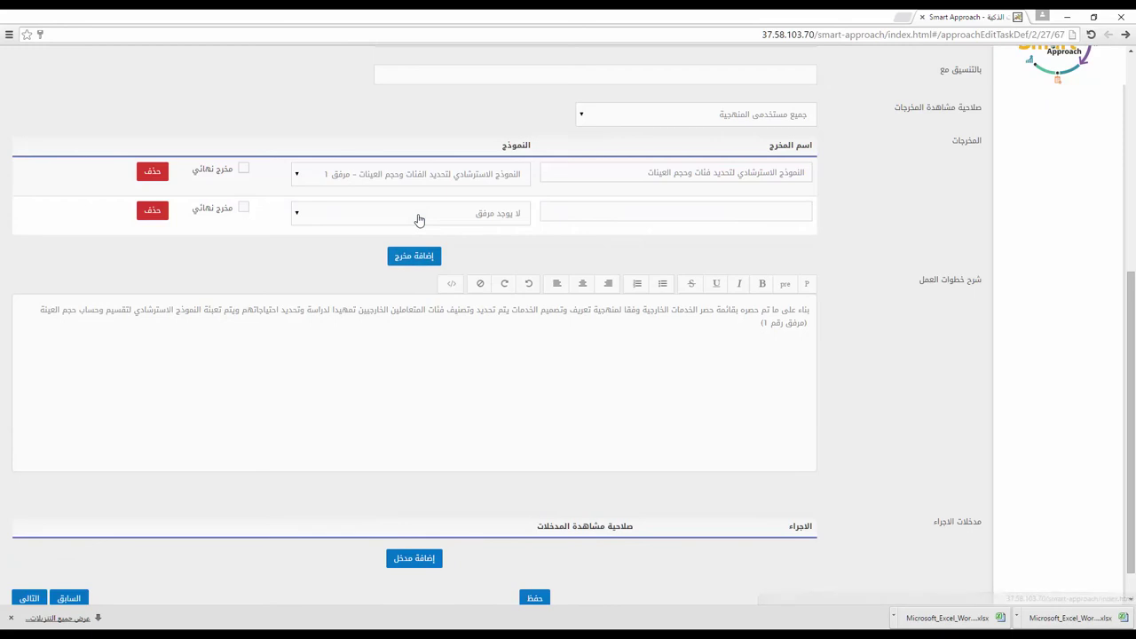
pyautogui.click(419, 220)
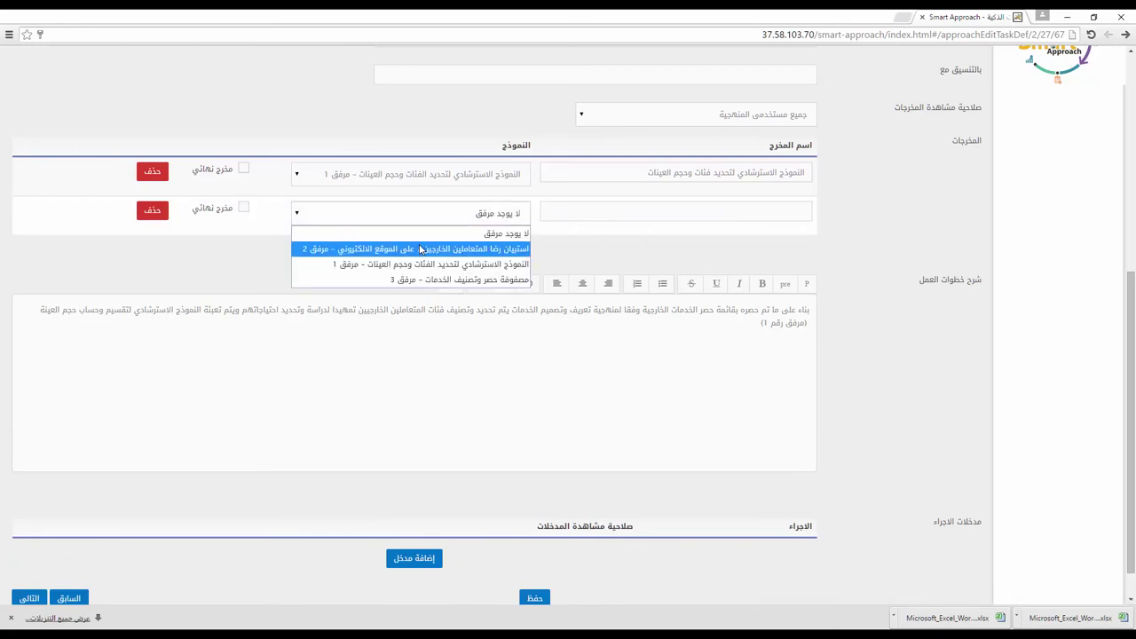
pyautogui.click(421, 250)
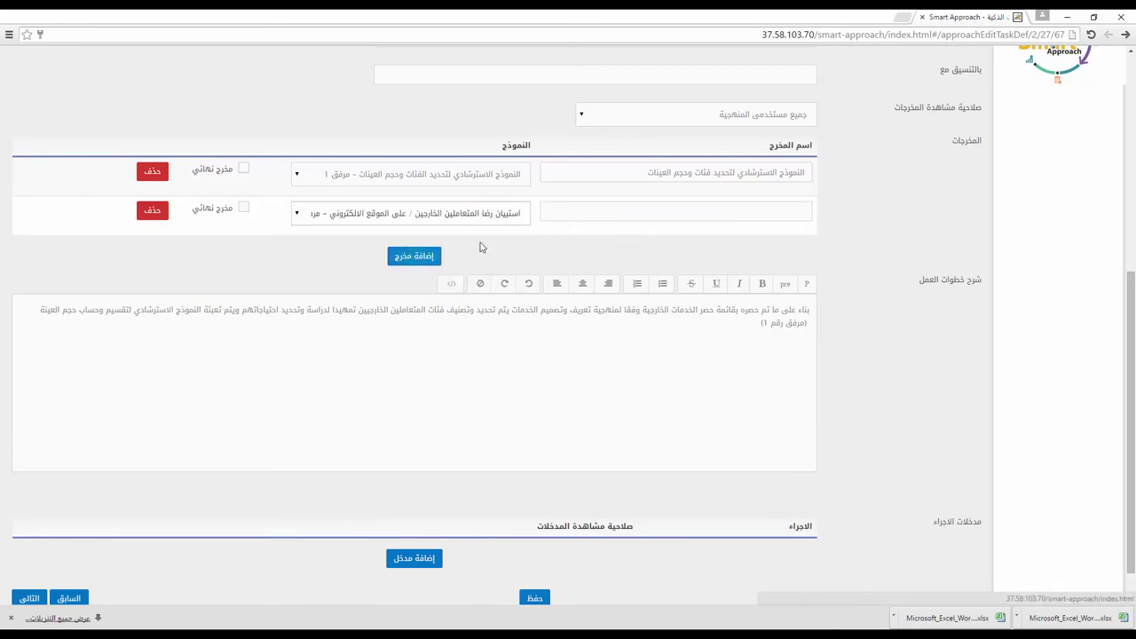
pyautogui.click(574, 213)
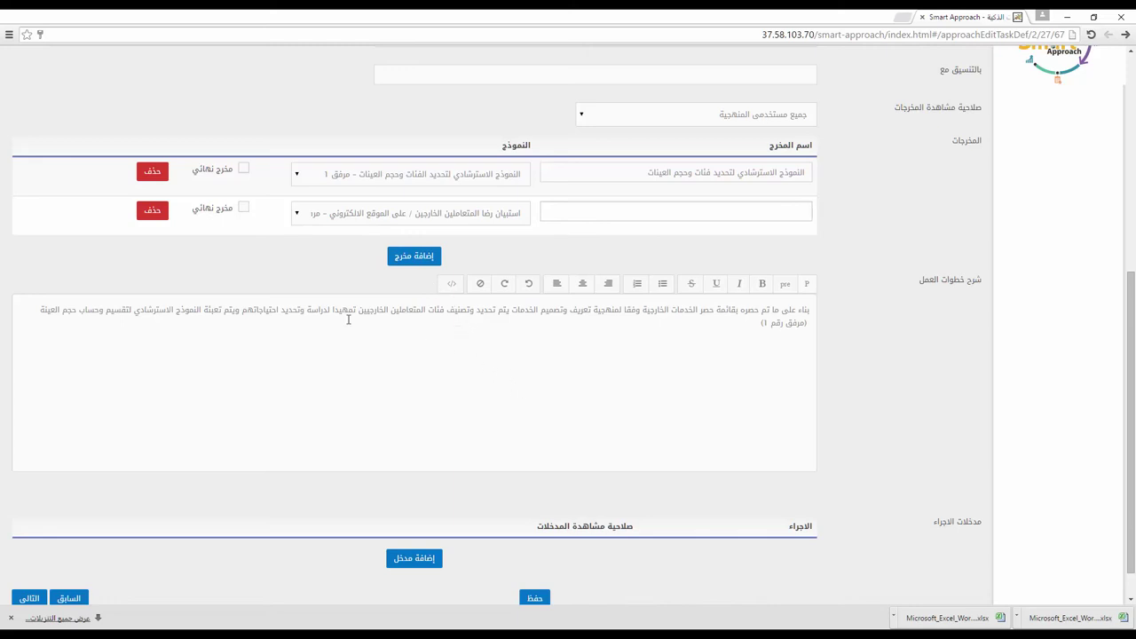
pyautogui.click(147, 211)
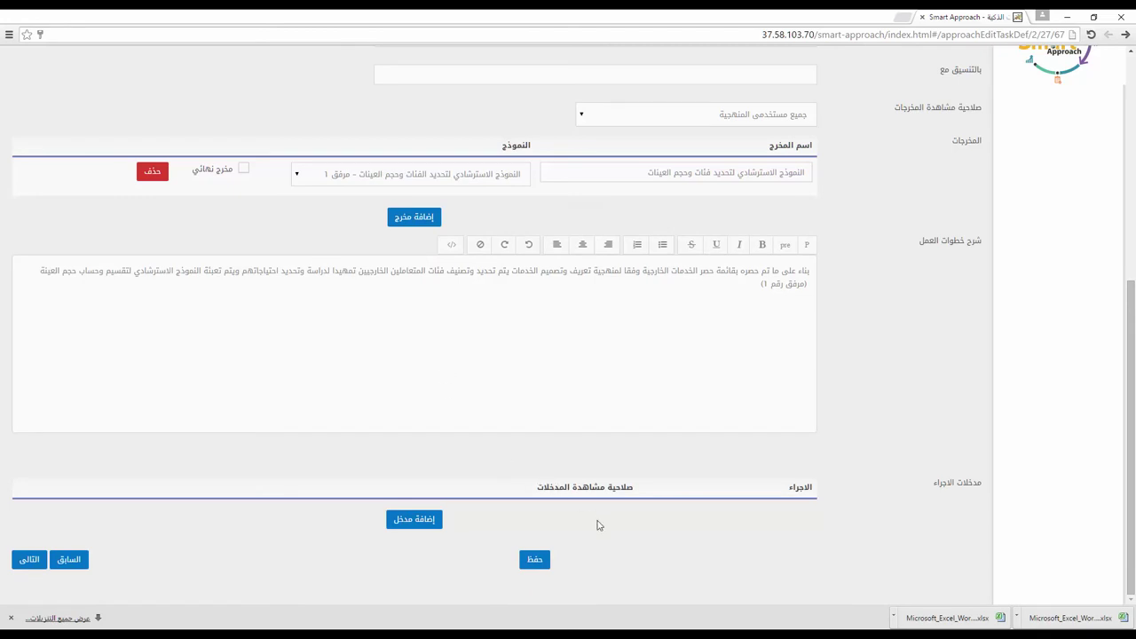
# Step: Select and deselect the work-steps paragraph, then start adding a procedure input with 'إضافة مدخل'
pyautogui.tripleClick(489, 271)
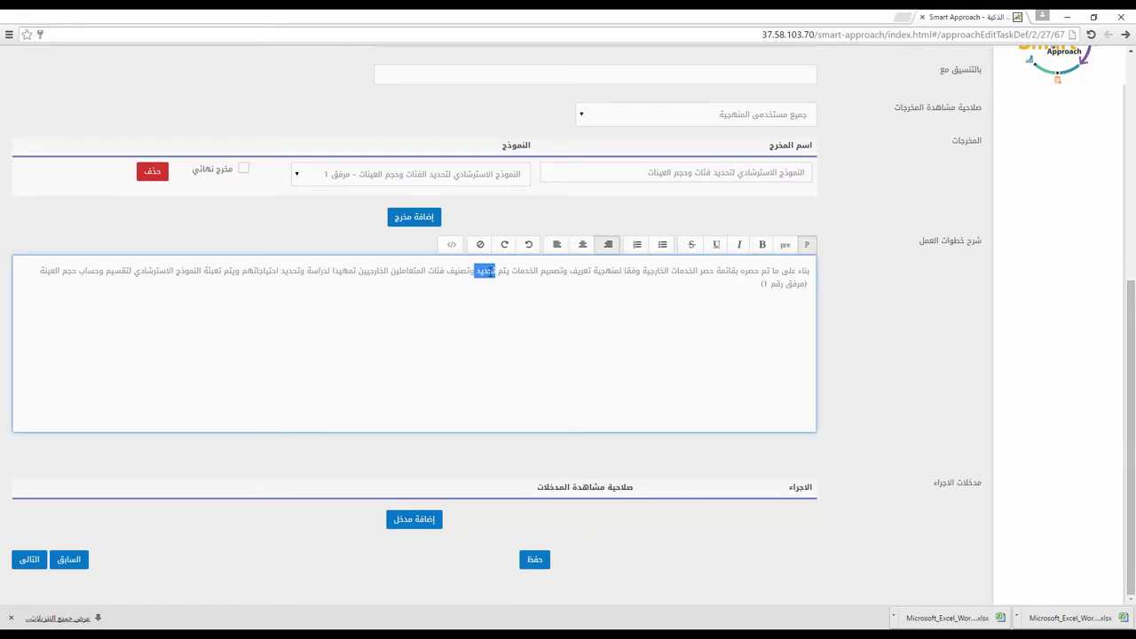
pyautogui.click(495, 304)
pyautogui.click(433, 529)
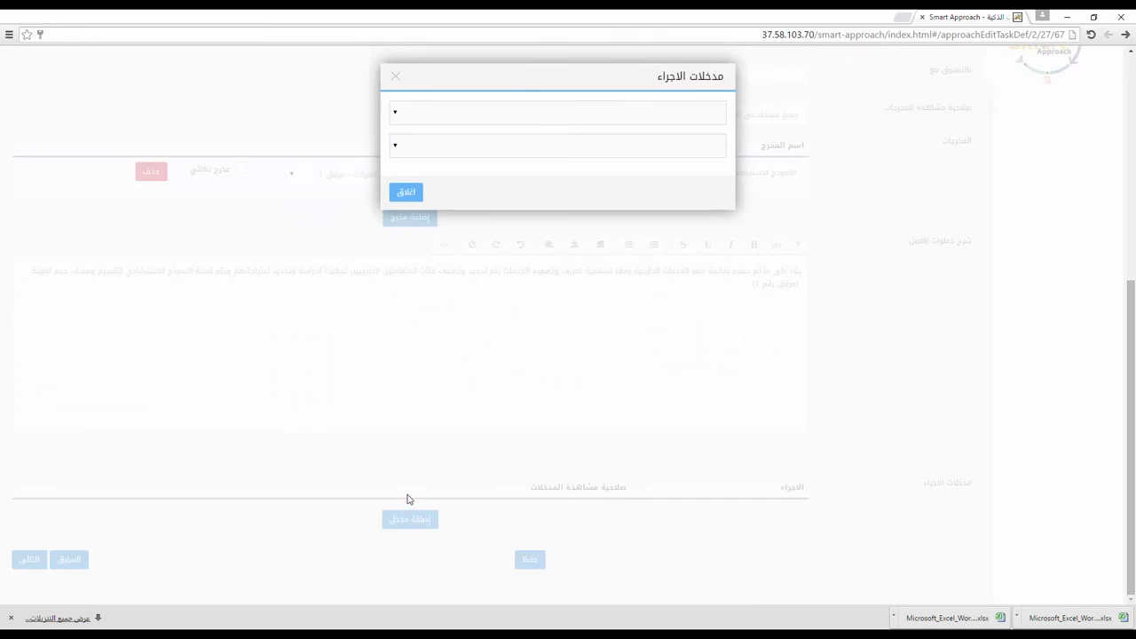
# Step: Add procedure 6 from stage (ب) of إدارة أنظمة المنهجيات as a work-procedure input
pyautogui.click(401, 116)
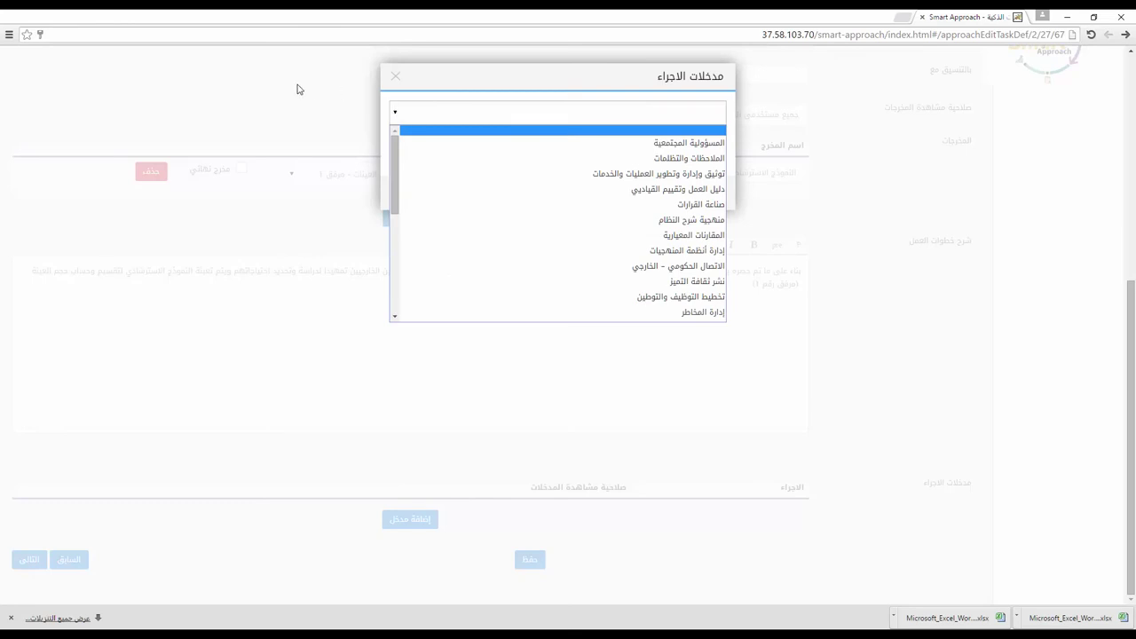
pyautogui.click(487, 249)
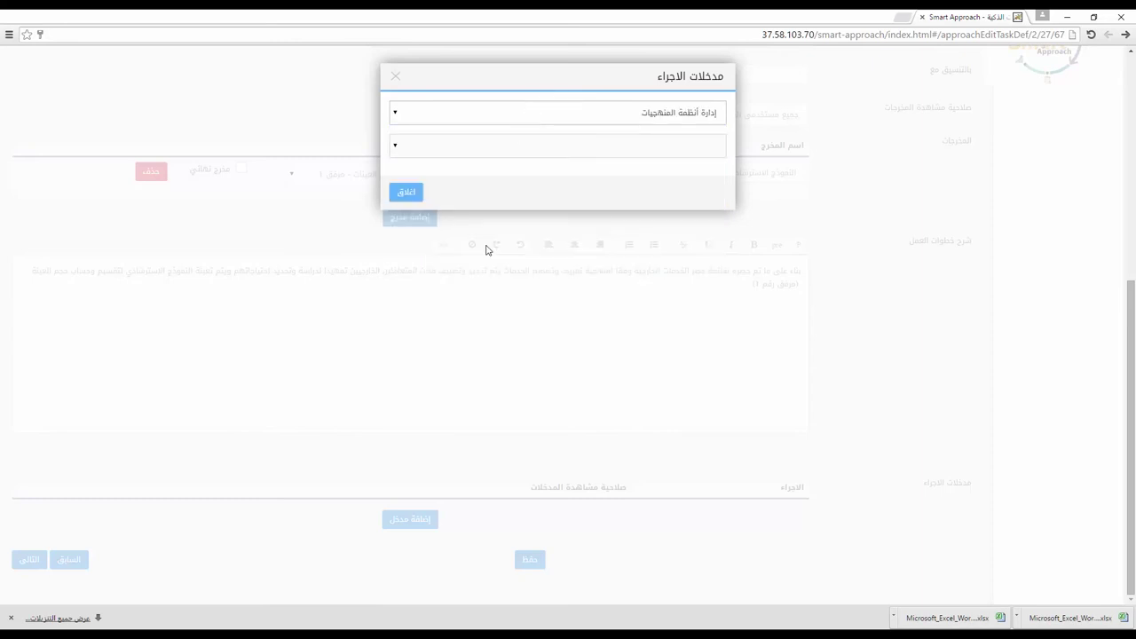
pyautogui.click(487, 151)
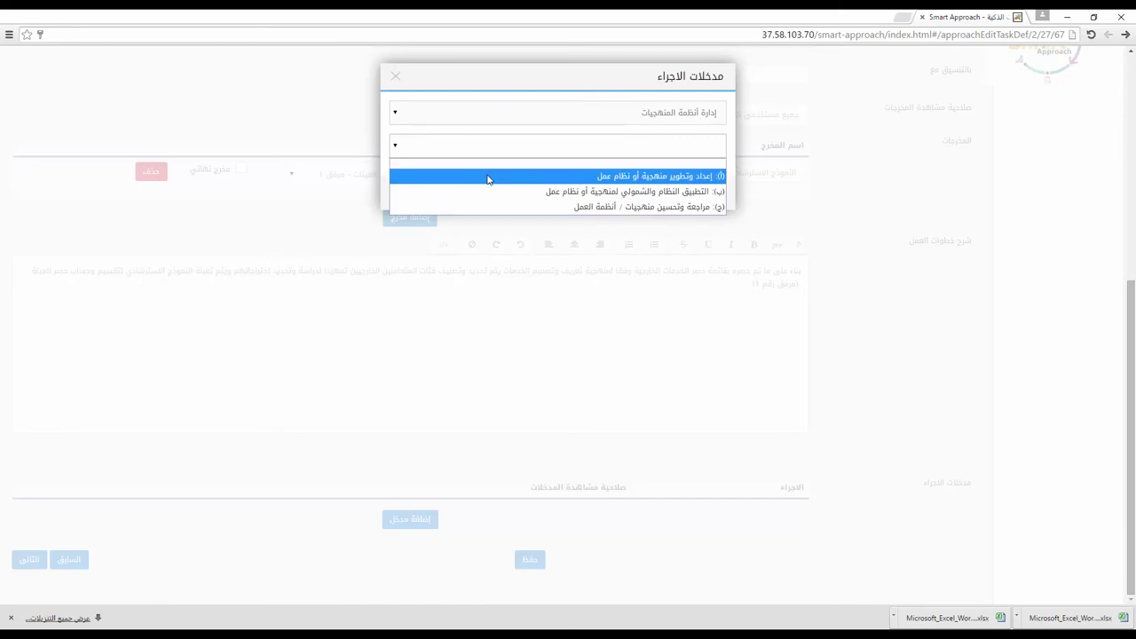
pyautogui.click(487, 191)
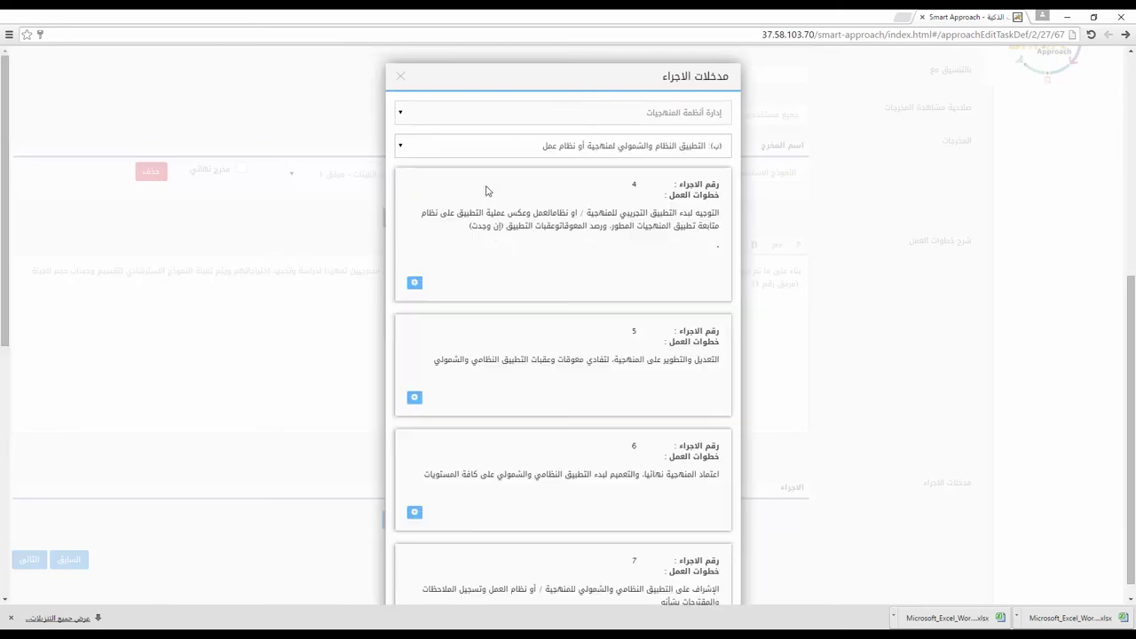
pyautogui.scroll(-3, 540, 213)
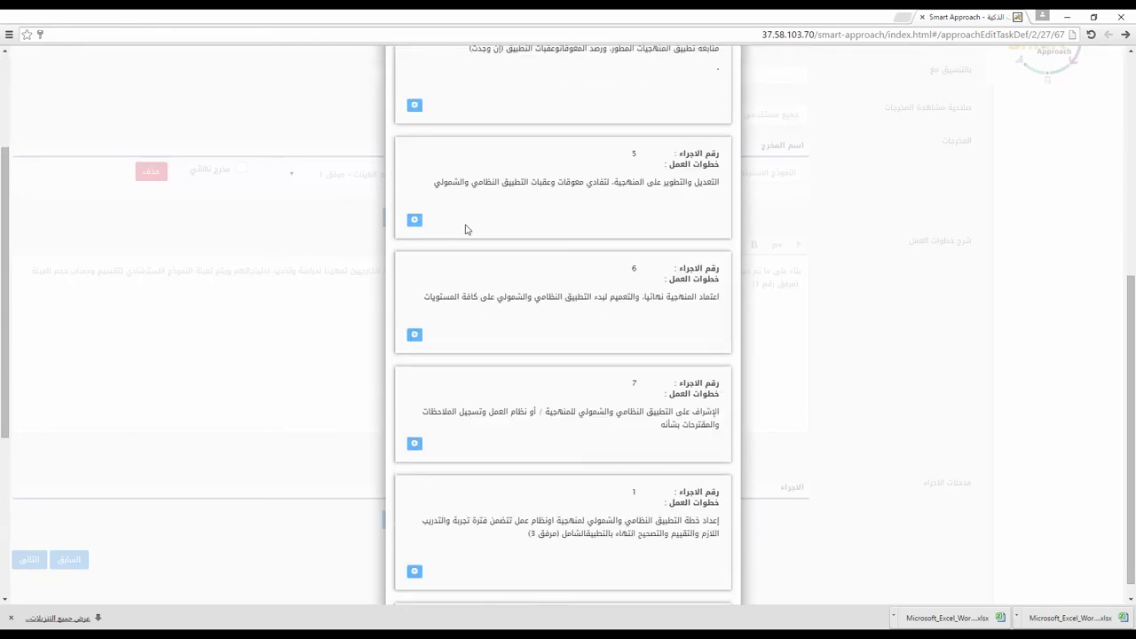
pyautogui.scroll(-1, 466, 230)
pyautogui.click(414, 278)
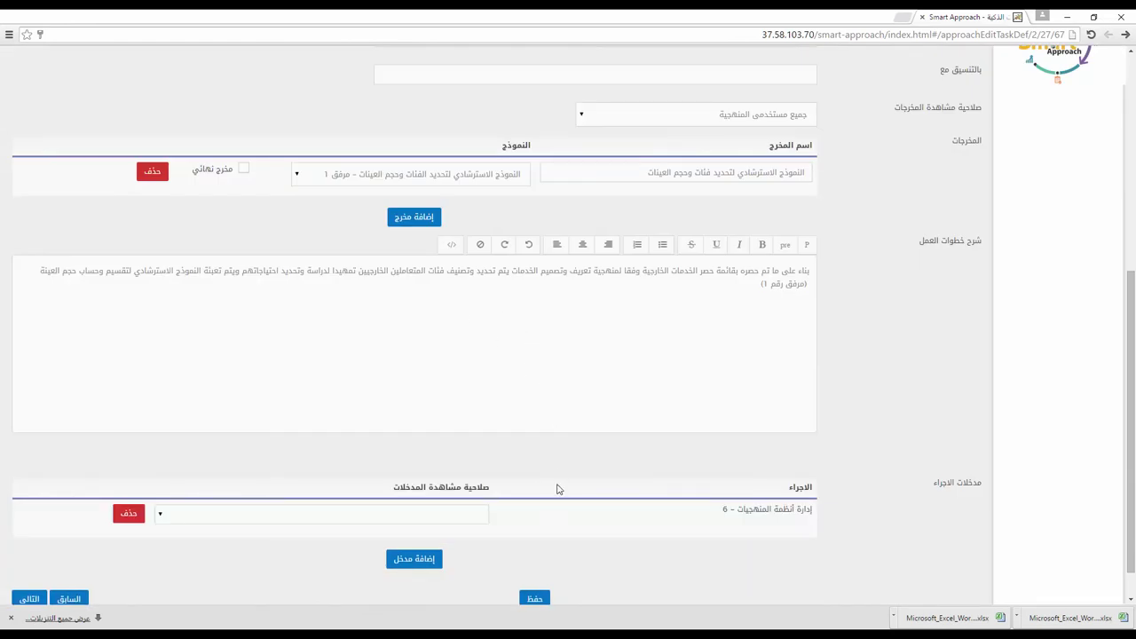
pyautogui.scroll(-1, 449, 477)
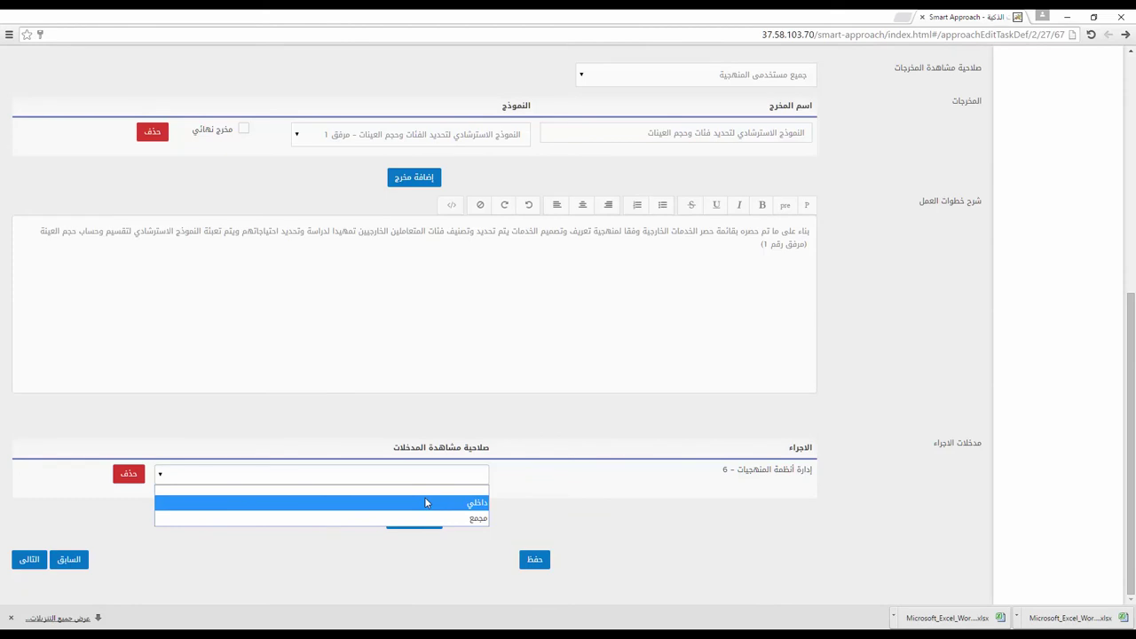
# Step: Set the input's viewing permission to مجمع, changing it from داخلي
pyautogui.click(426, 504)
pyautogui.click(430, 477)
pyautogui.click(429, 508)
# Step: Save the work-steps changes and view the KPIs with targets 90%, 15% and 5%
pyautogui.click(533, 561)
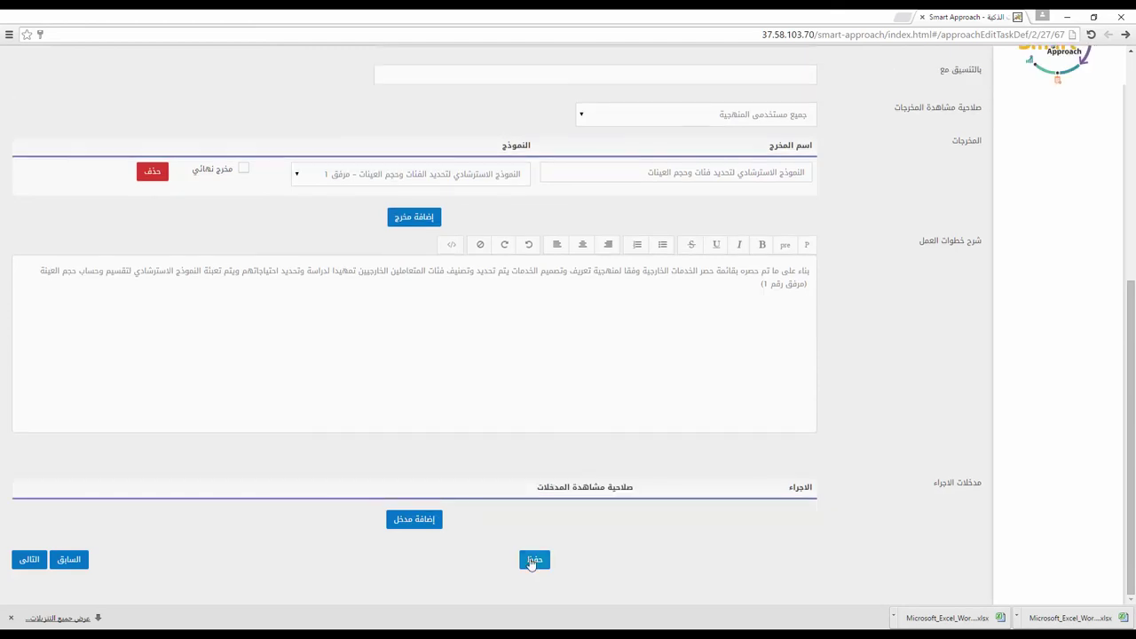
pyautogui.click(533, 562)
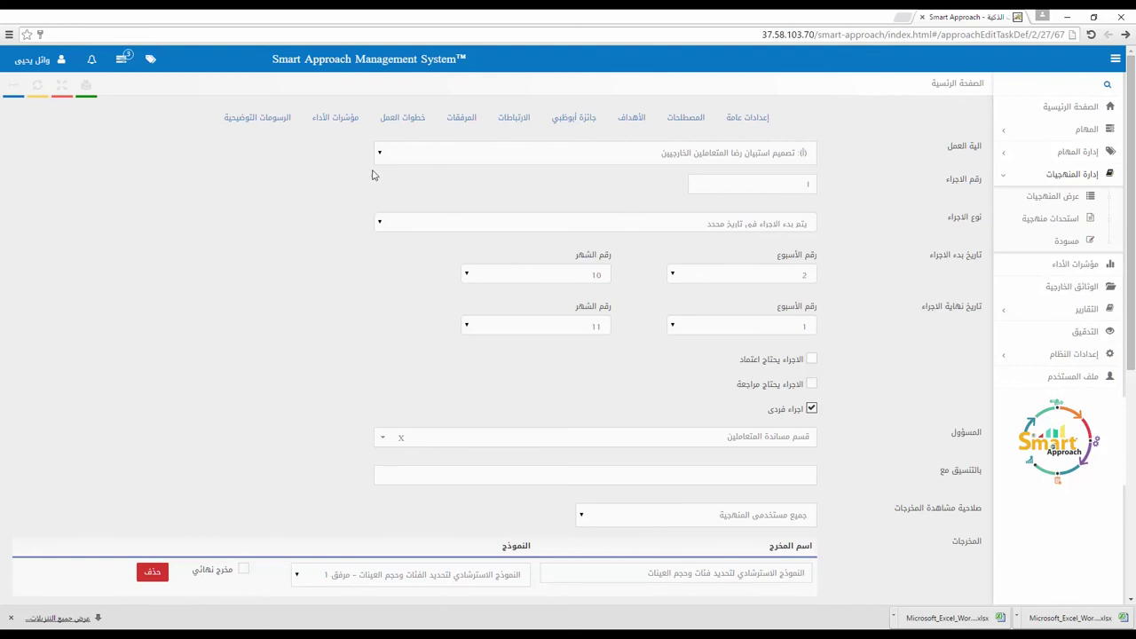
pyautogui.click(334, 125)
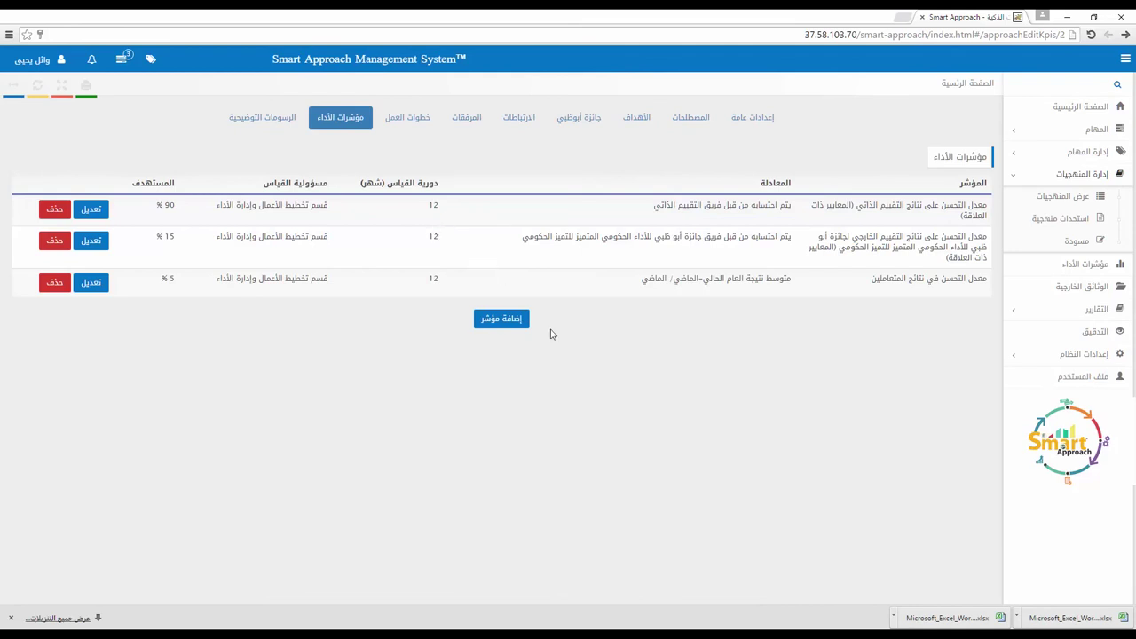
# Step: Start adding a new performance indicator via 'إضافة مؤشر'
pyautogui.click(499, 318)
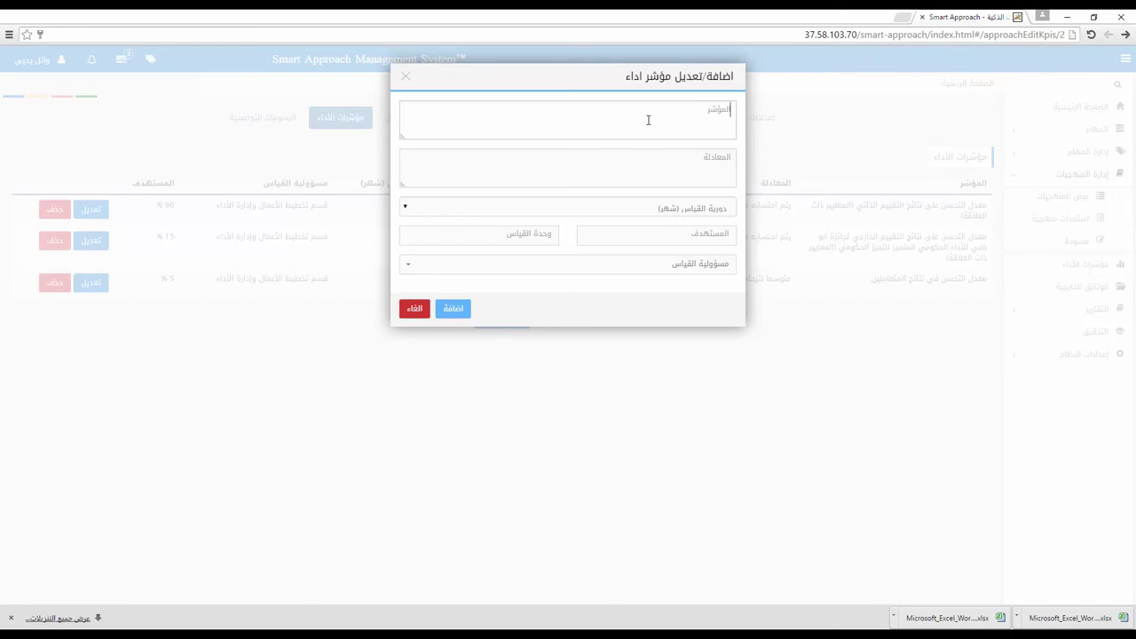
# Step: Name the new KPI 'رضا المتعاملين', enter its satisfied-respondents equation, and set a half-yearly period
pyautogui.click(648, 120)
pyautogui.write('رضا الم')
pyautogui.write('م')
pyautogui.write('تعاملين')
pyautogui.click(689, 161)
pyautogui.write('عدد المتعاملين الراضين')
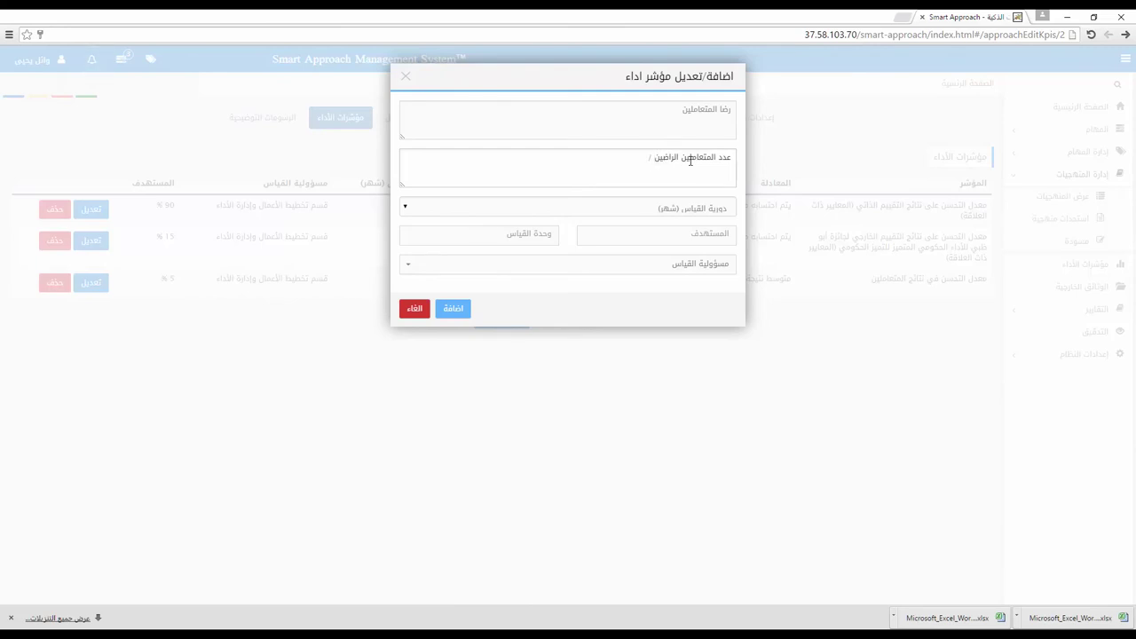
pyautogui.write(' / عدد من شارك في الاستبيان')
pyautogui.click(700, 211)
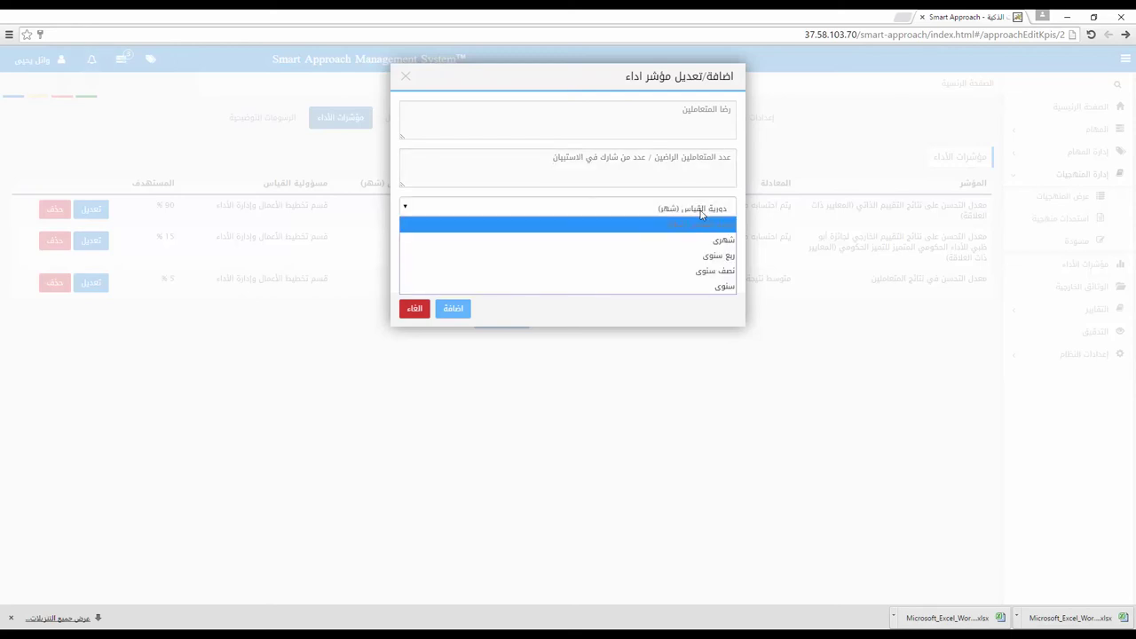
pyautogui.click(695, 272)
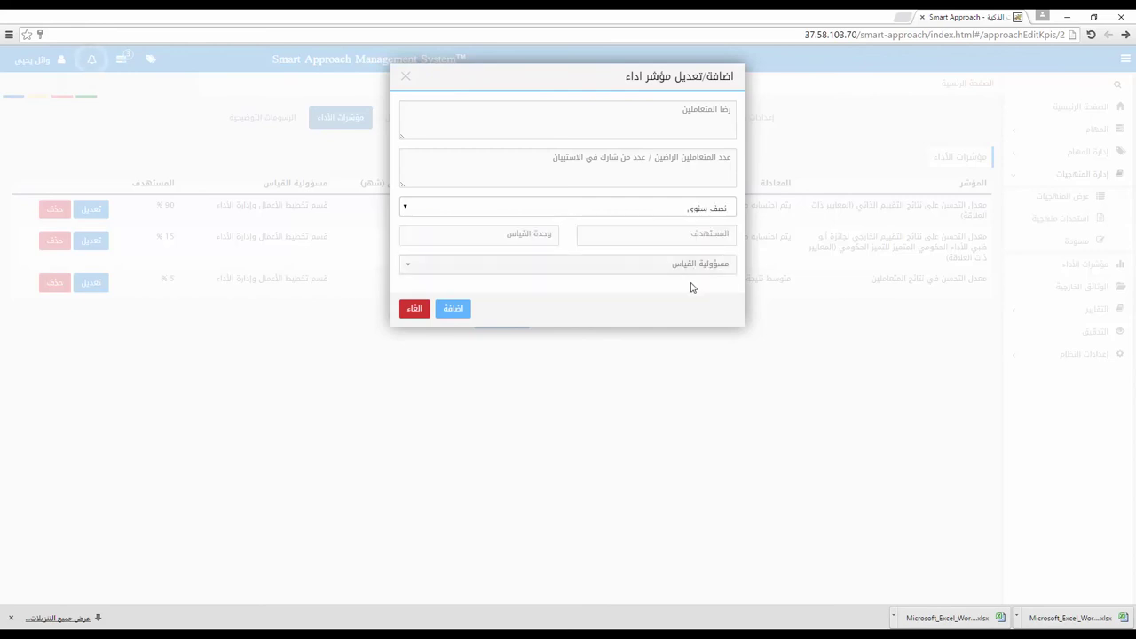
# Step: Give the KPI an 85 % target with شعبة العلاقات العامة responsible, and add it
pyautogui.write('85')
pyautogui.click(497, 236)
pyautogui.write('%')
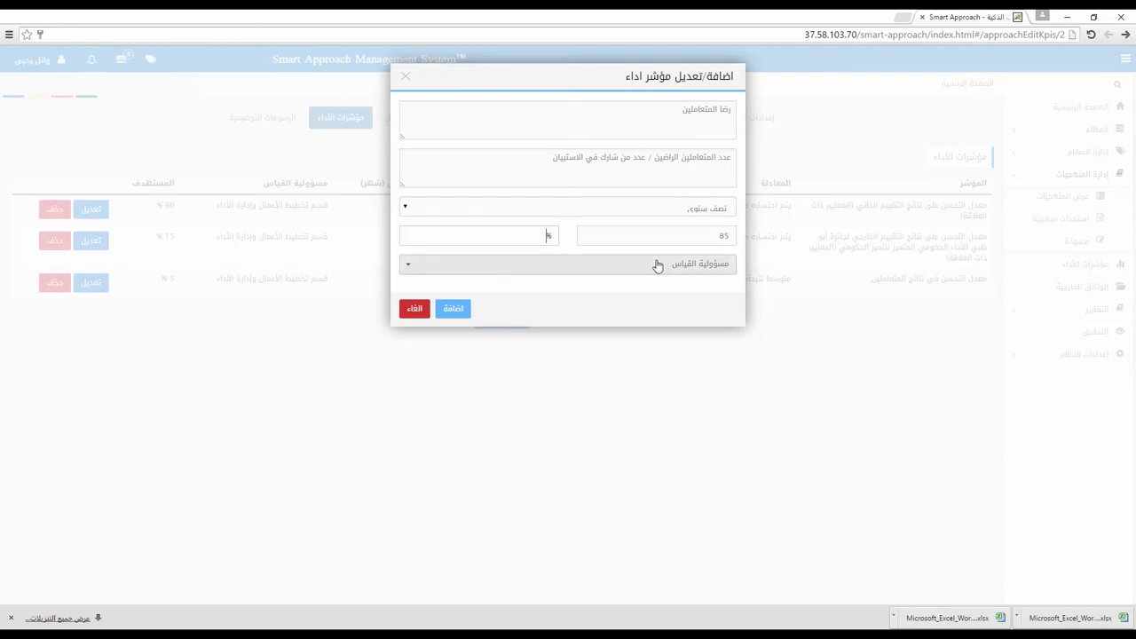
pyautogui.click(657, 265)
pyautogui.scroll(-5, 657, 321)
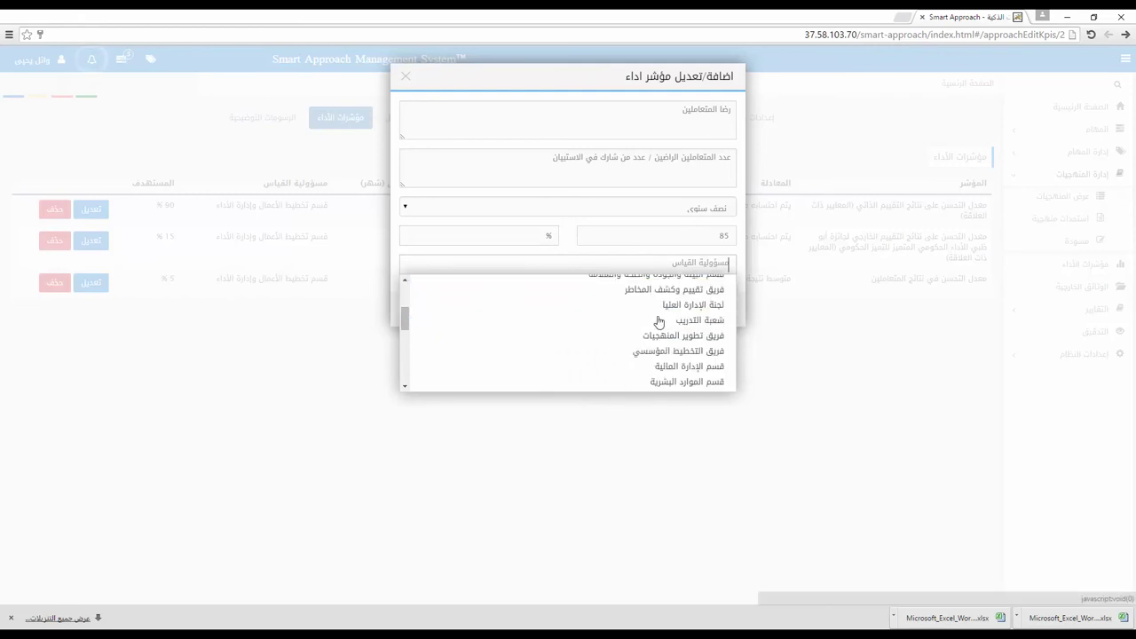
pyautogui.scroll(-5, 659, 321)
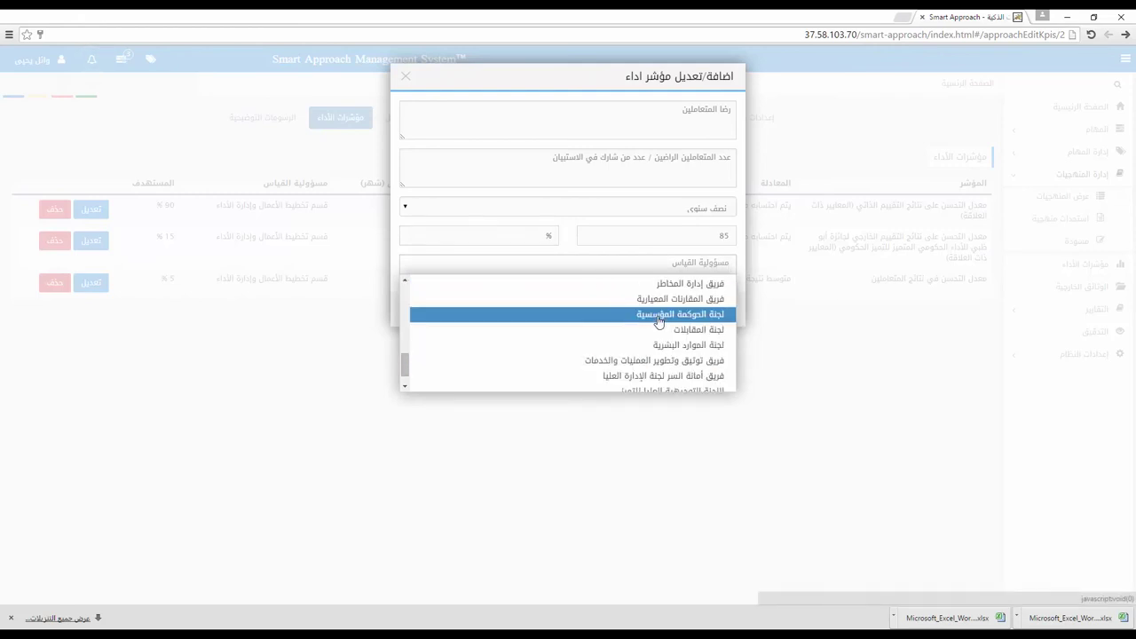
pyautogui.scroll(10, 662, 337)
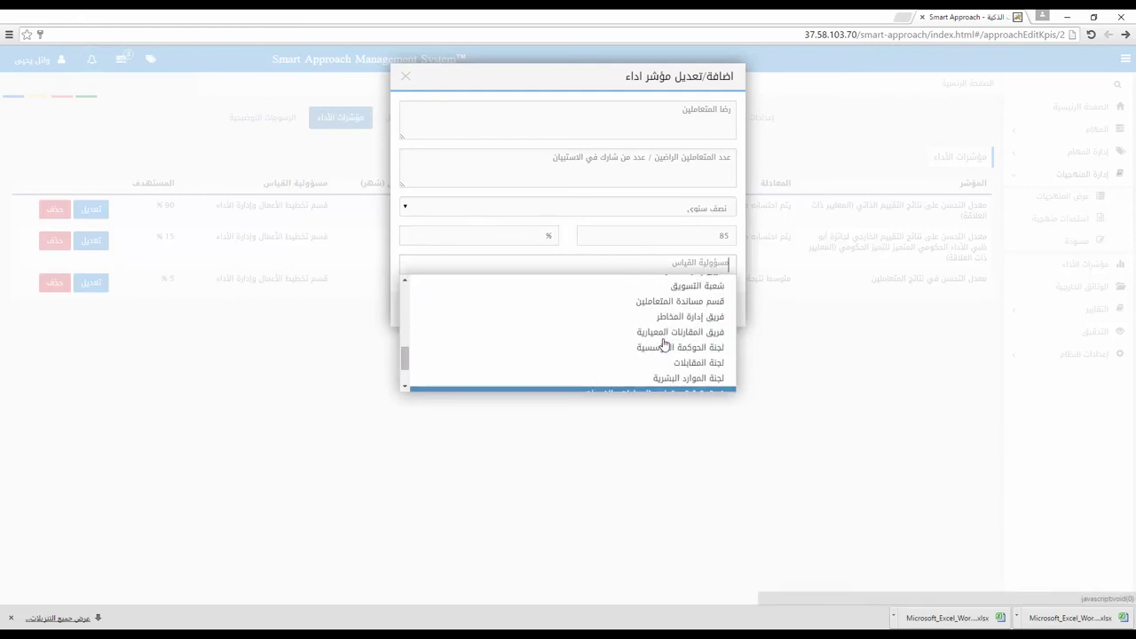
pyautogui.scroll(1, 664, 343)
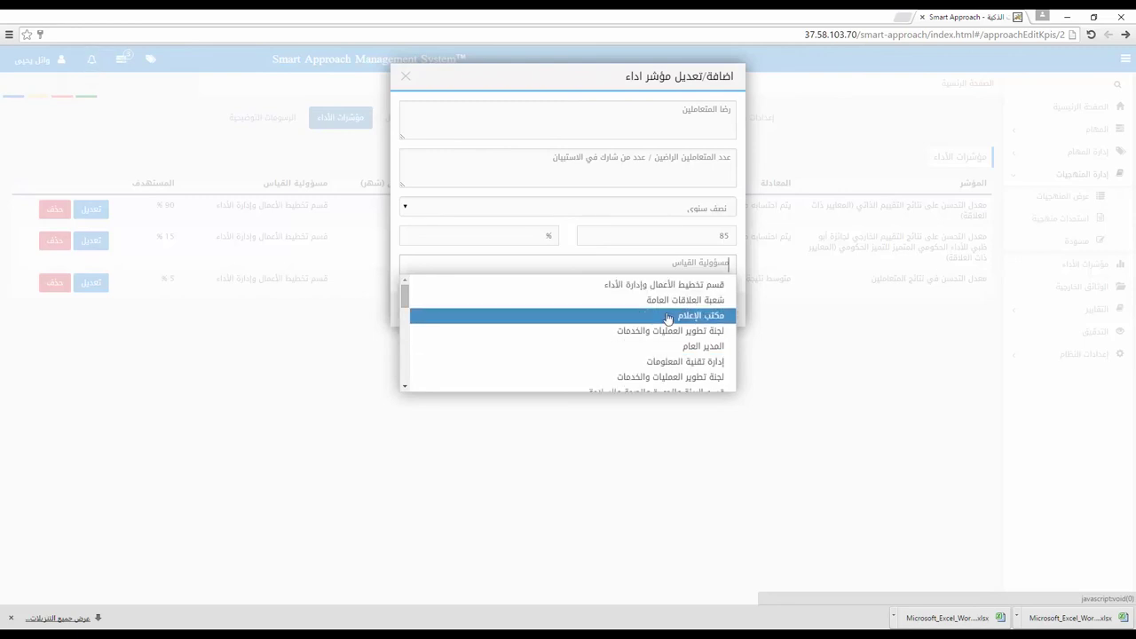
pyautogui.click(669, 301)
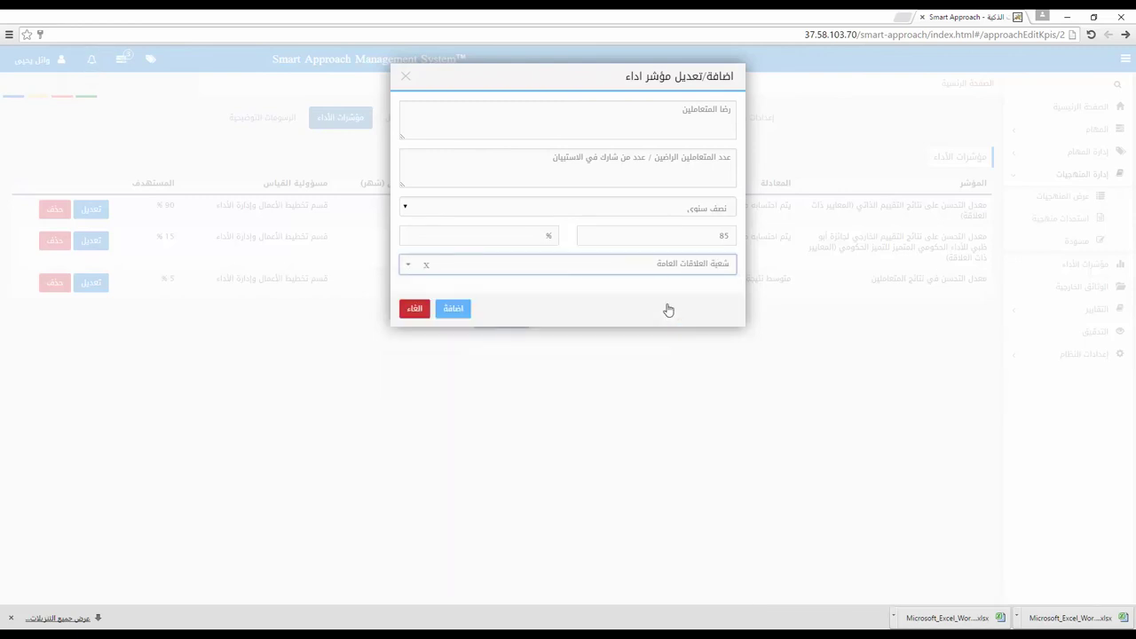
pyautogui.click(457, 310)
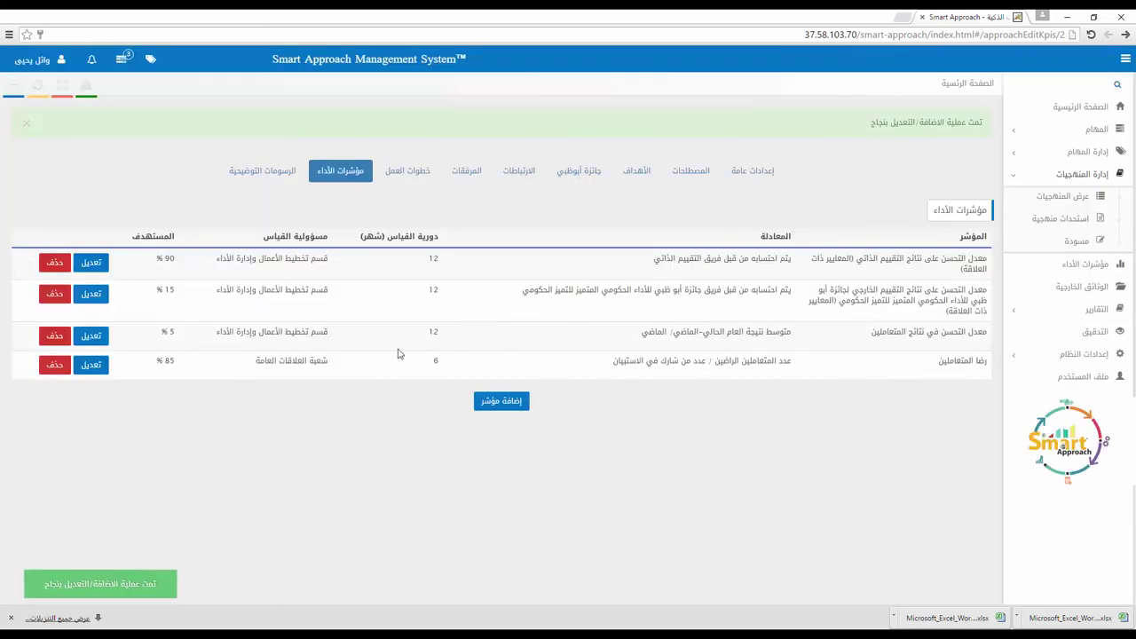
# Step: Delete the رضا المتعاملين KPI, then download and view the المسار التدفقي diagram (flow.PNG)
pyautogui.click(51, 364)
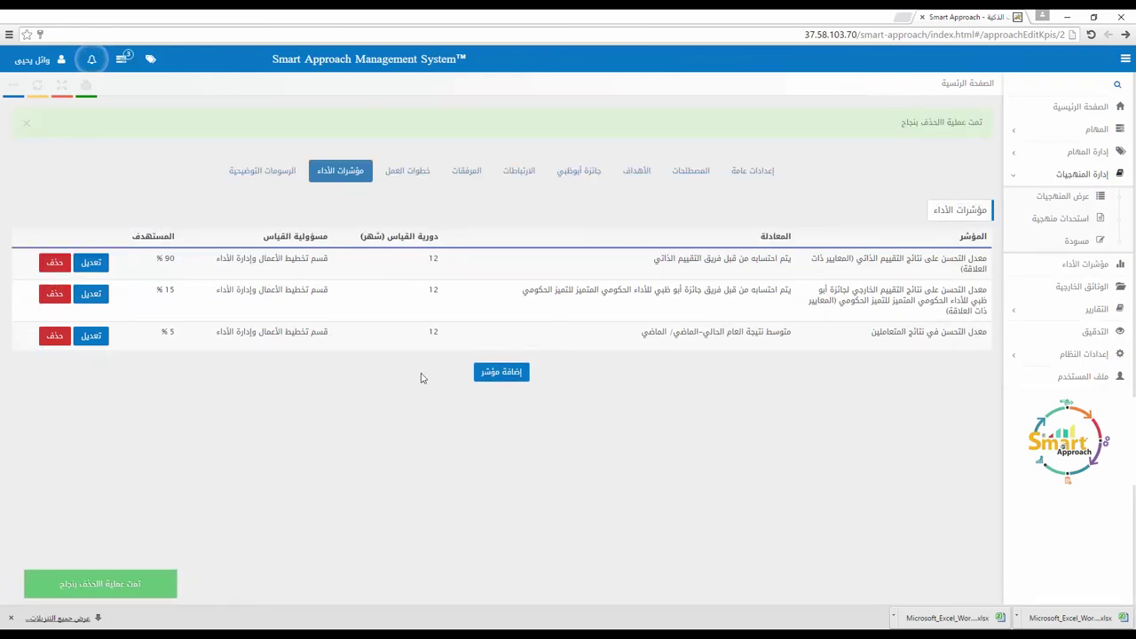
pyautogui.click(286, 172)
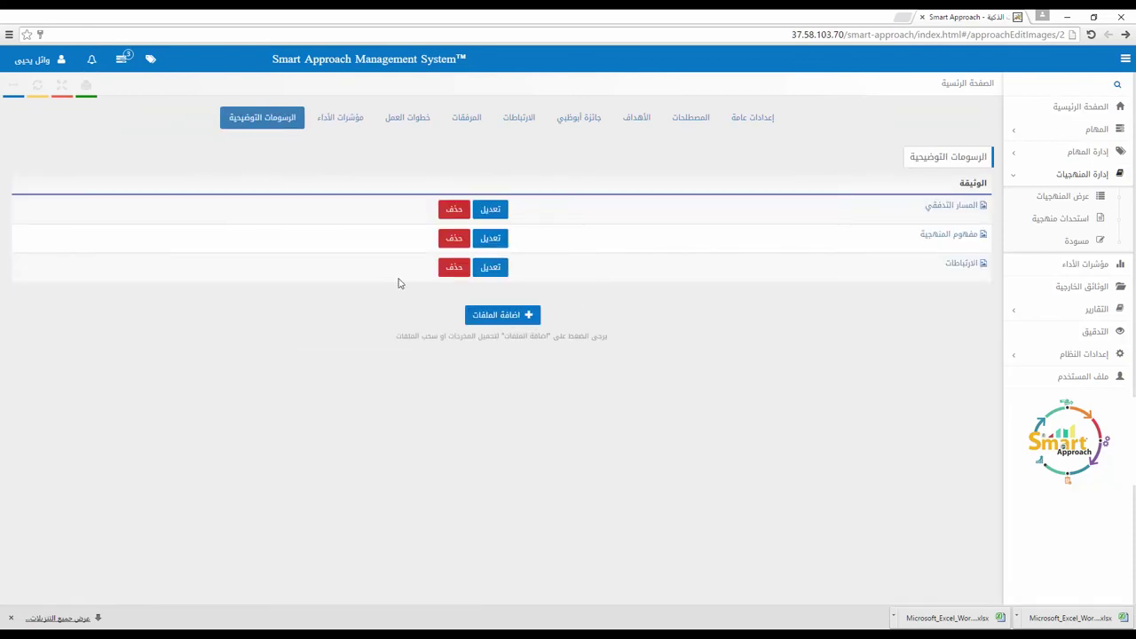
pyautogui.click(934, 213)
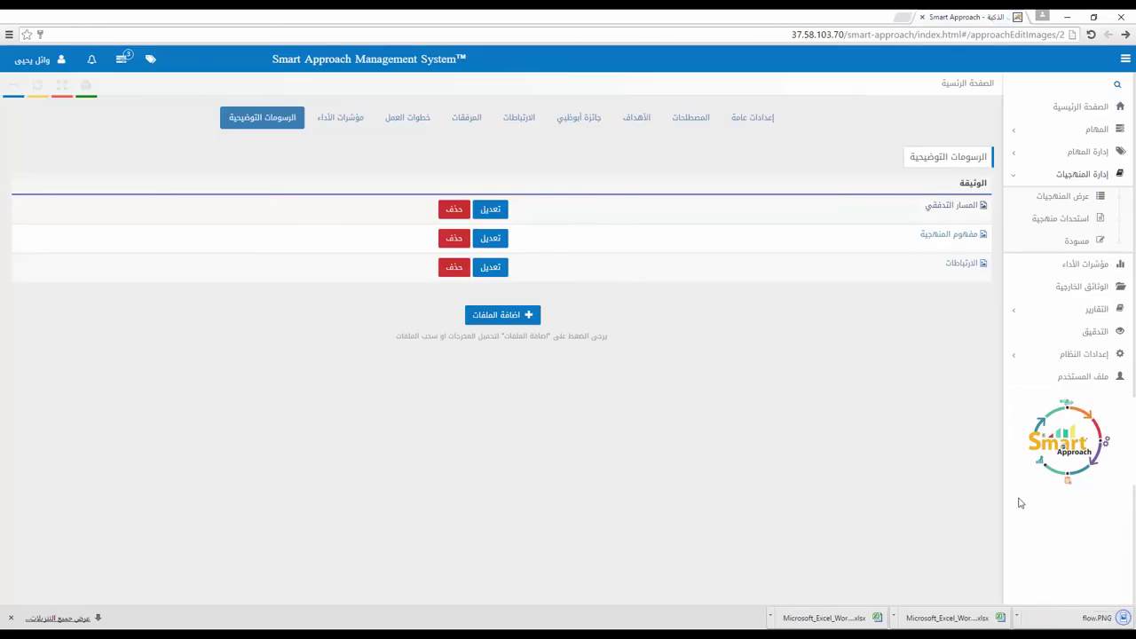
pyautogui.click(1101, 620)
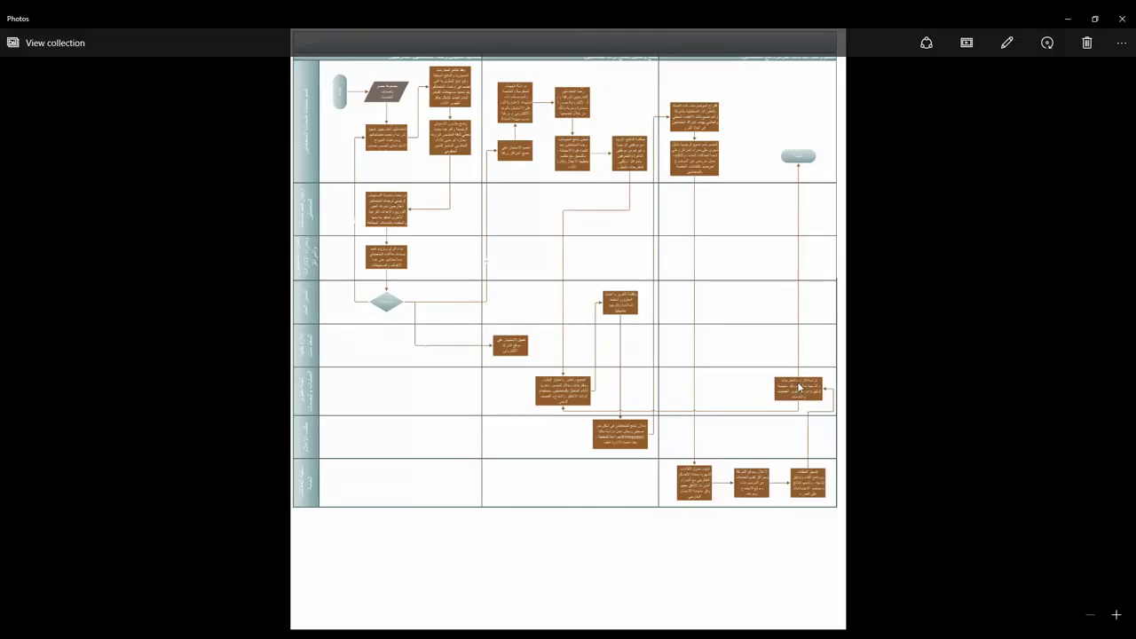
pyautogui.click(1122, 18)
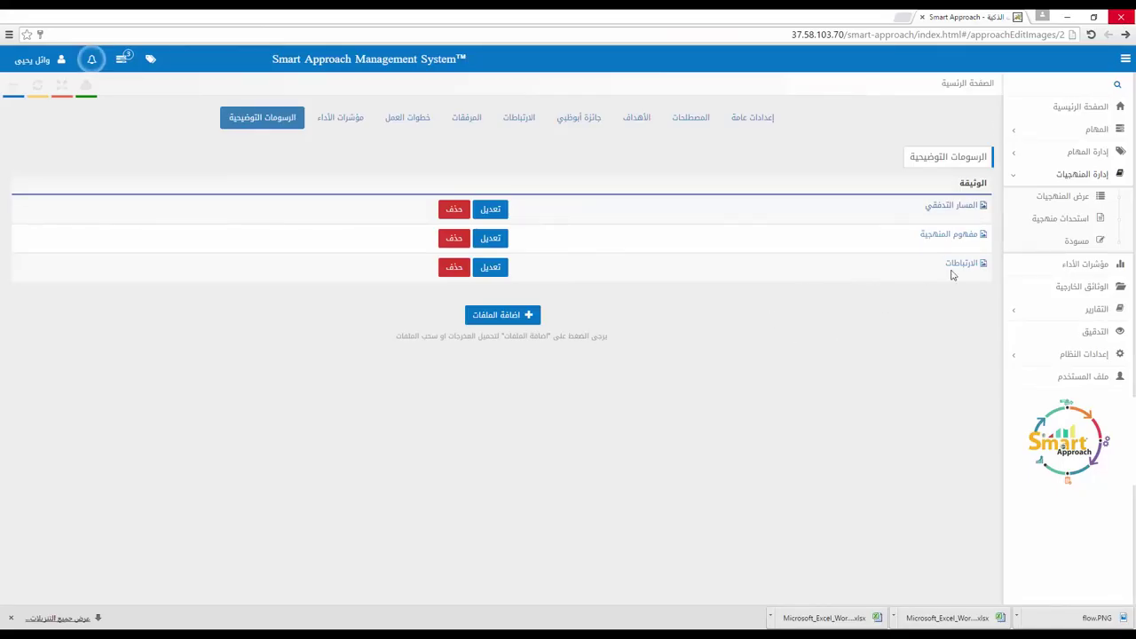
# Step: View the مفهوم المنهجية diagram in a new tab, then close it
pyautogui.click(966, 233)
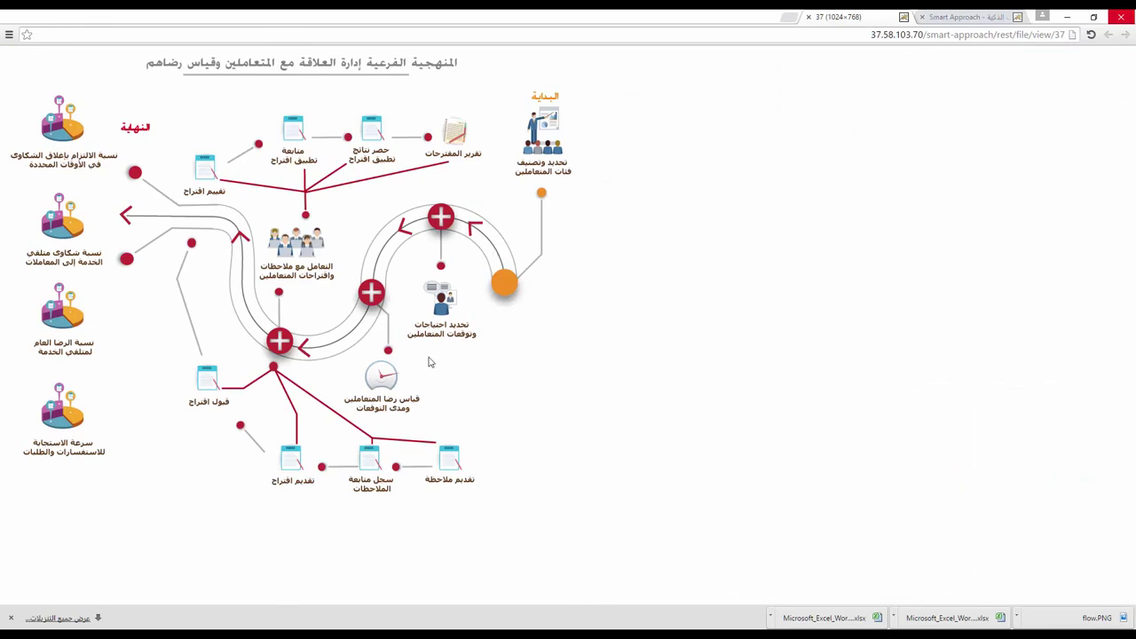
pyautogui.click(808, 17)
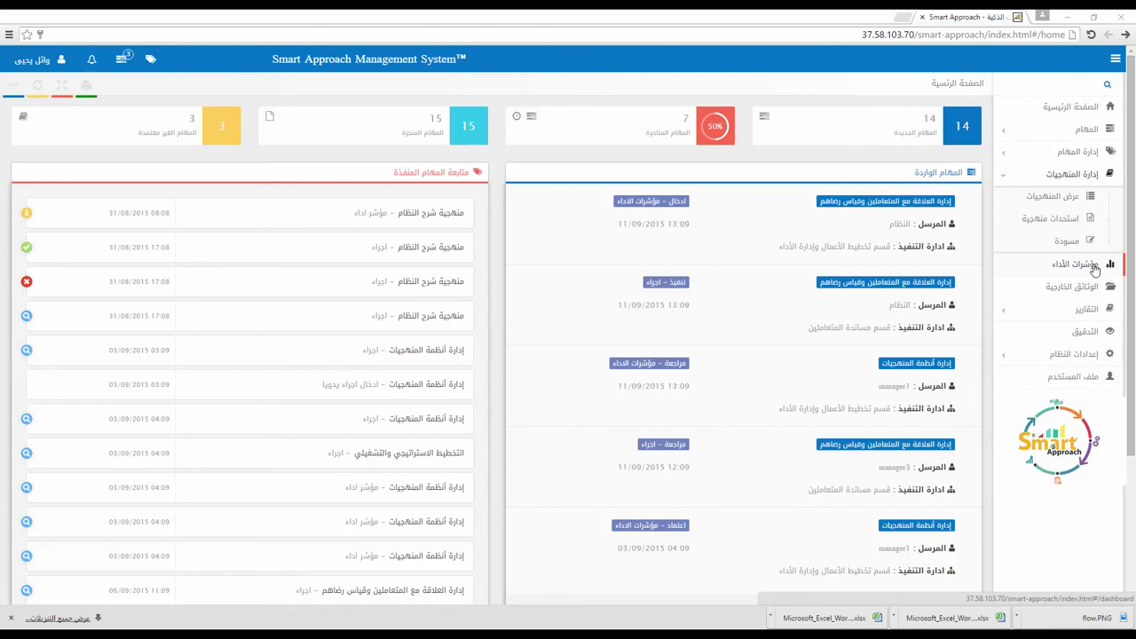
# Step: Open the مؤشرات الأداء chart and collapse the إدارة المنهجيات sidebar group
pyautogui.click(1095, 270)
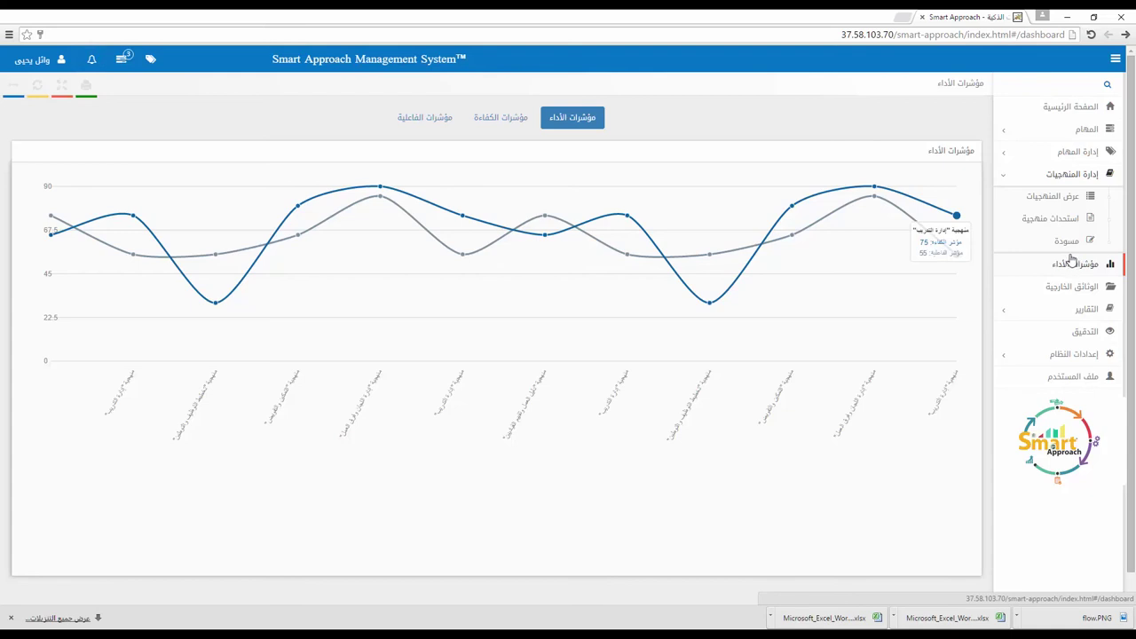
pyautogui.click(1109, 178)
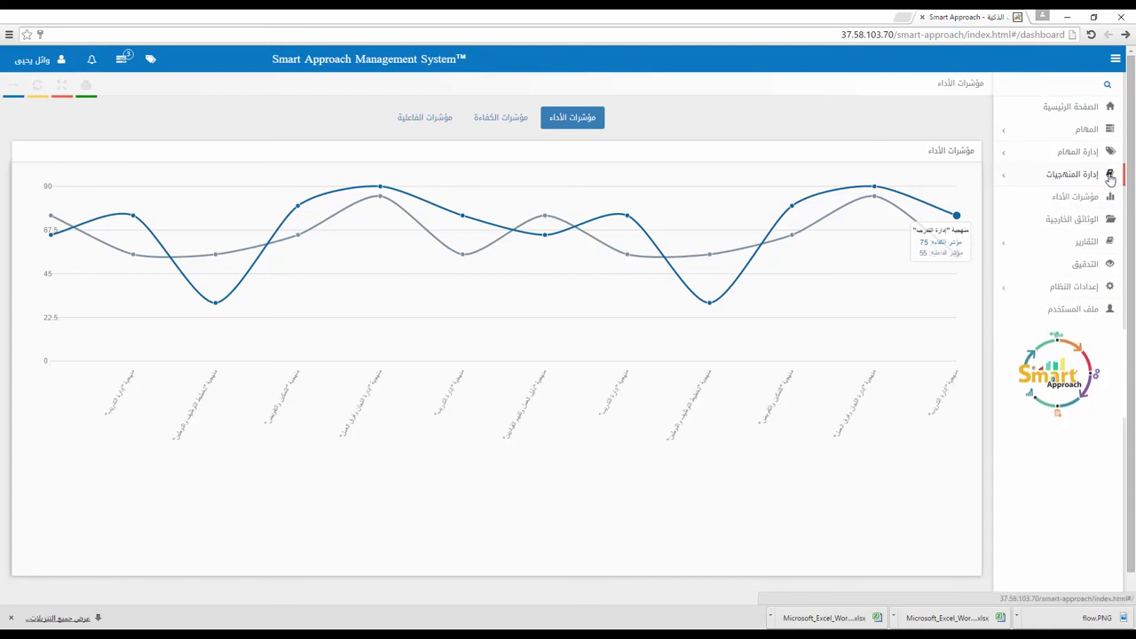
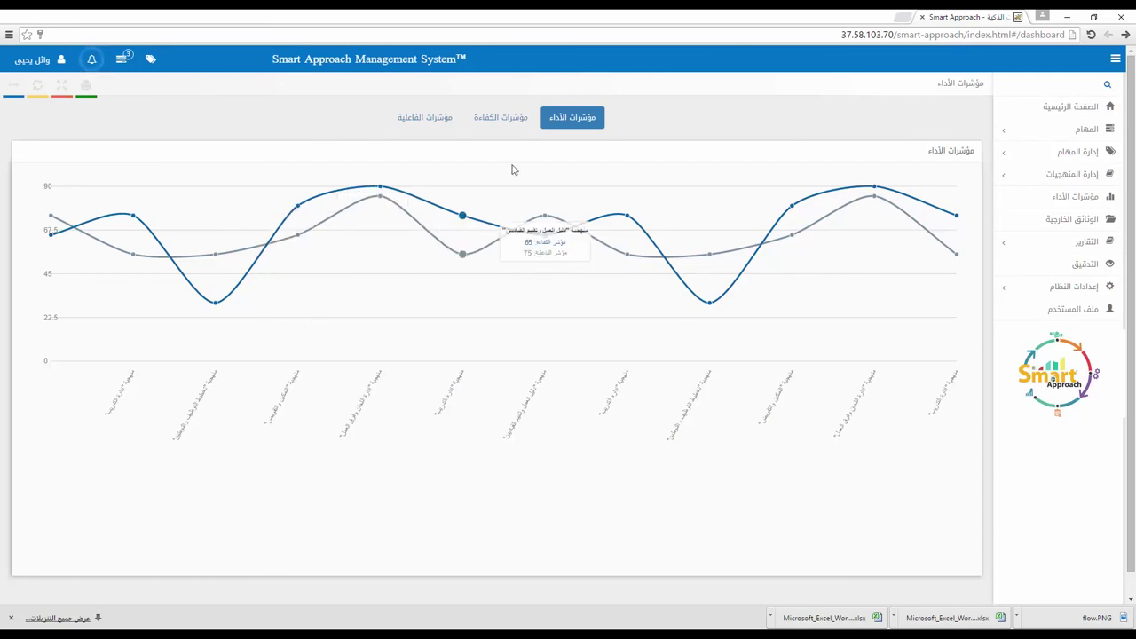
# Step: Switch the Performance Indicators page to the مؤشرات الكفاءة efficiency gauges and scroll through them
pyautogui.click(515, 124)
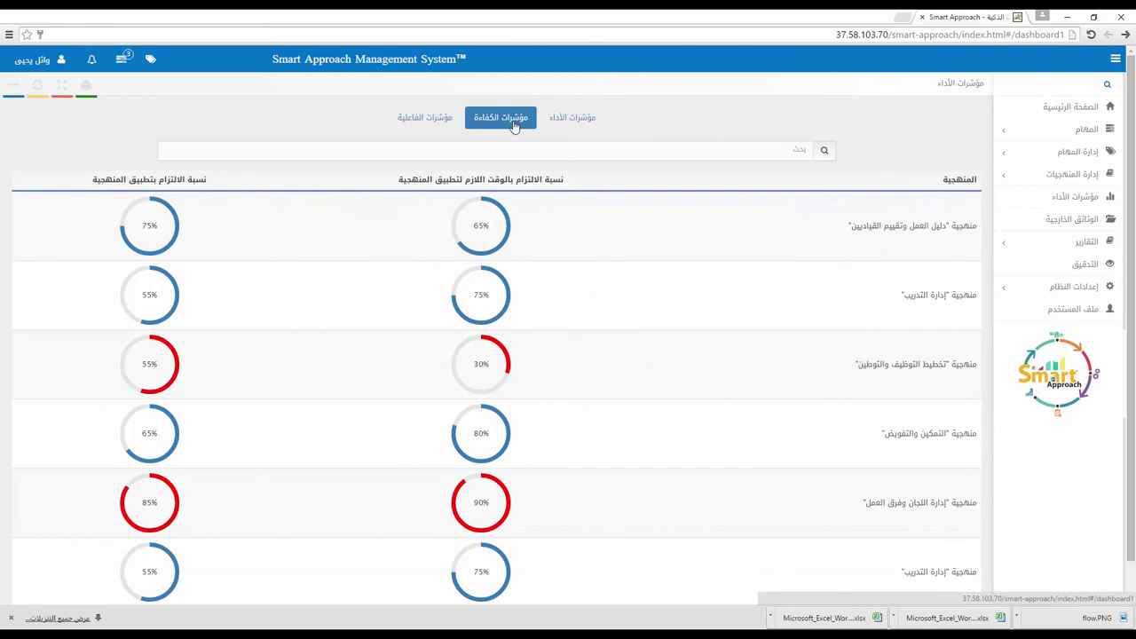
pyautogui.scroll(-1, 711, 302)
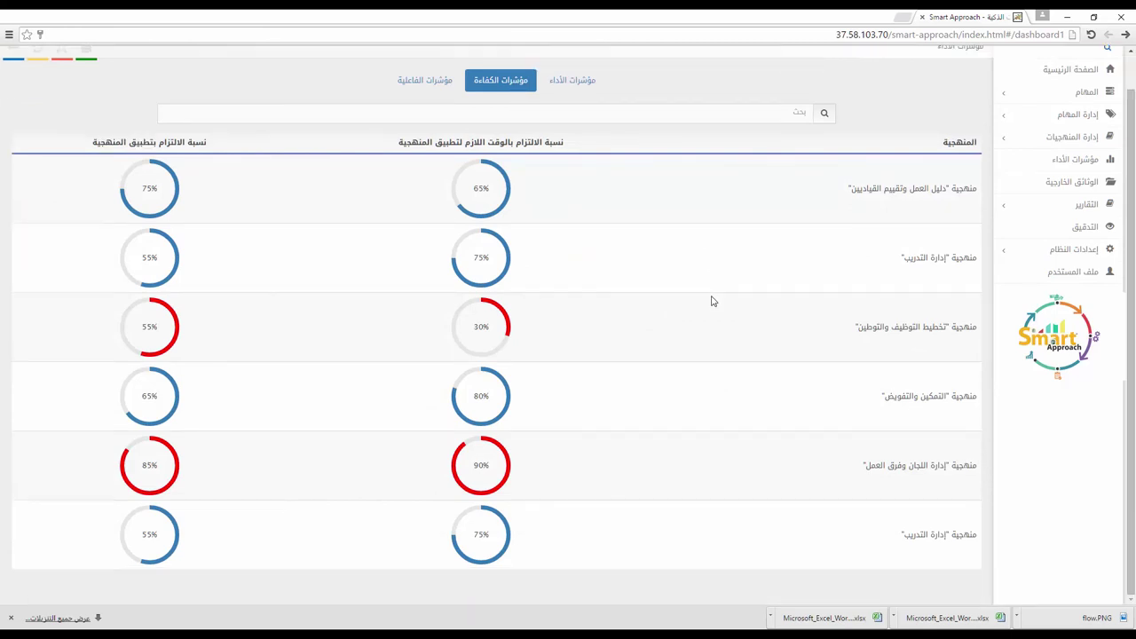
pyautogui.scroll(1, 711, 302)
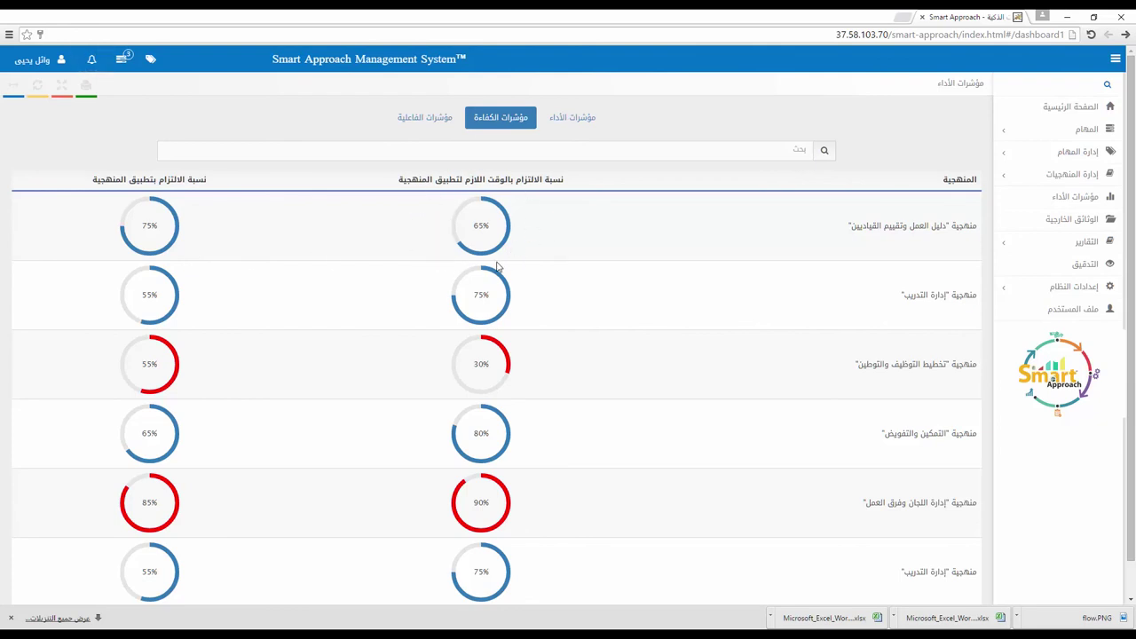
# Step: View the External Documents page, then expand the Reports (التقارير) section in the sidebar
pyautogui.click(1076, 196)
pyautogui.click(1076, 218)
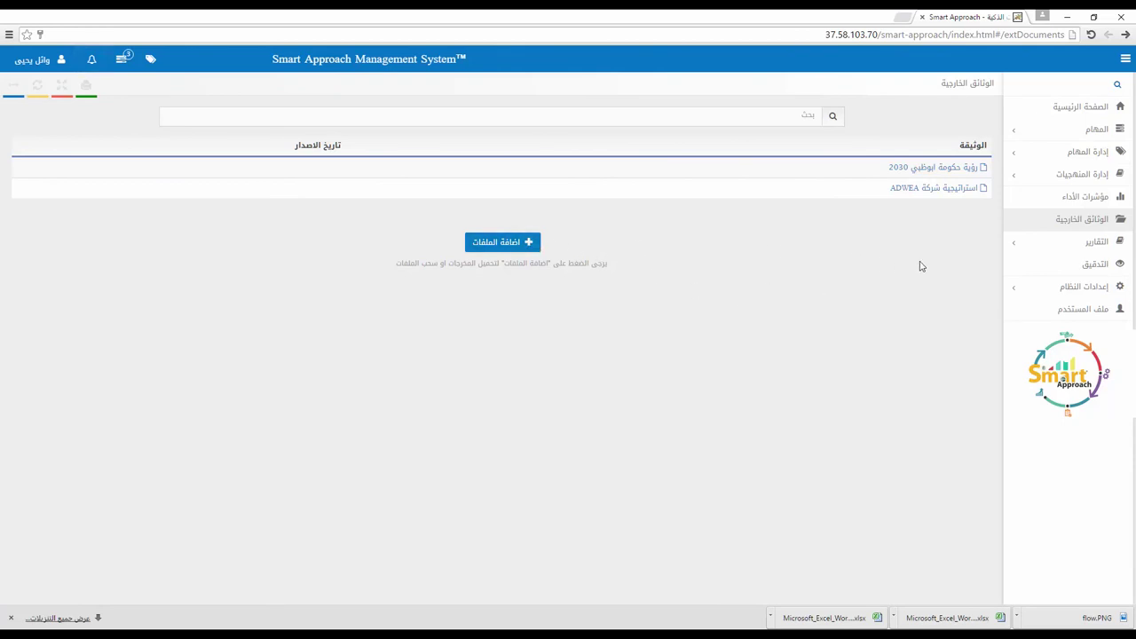
pyautogui.click(1098, 245)
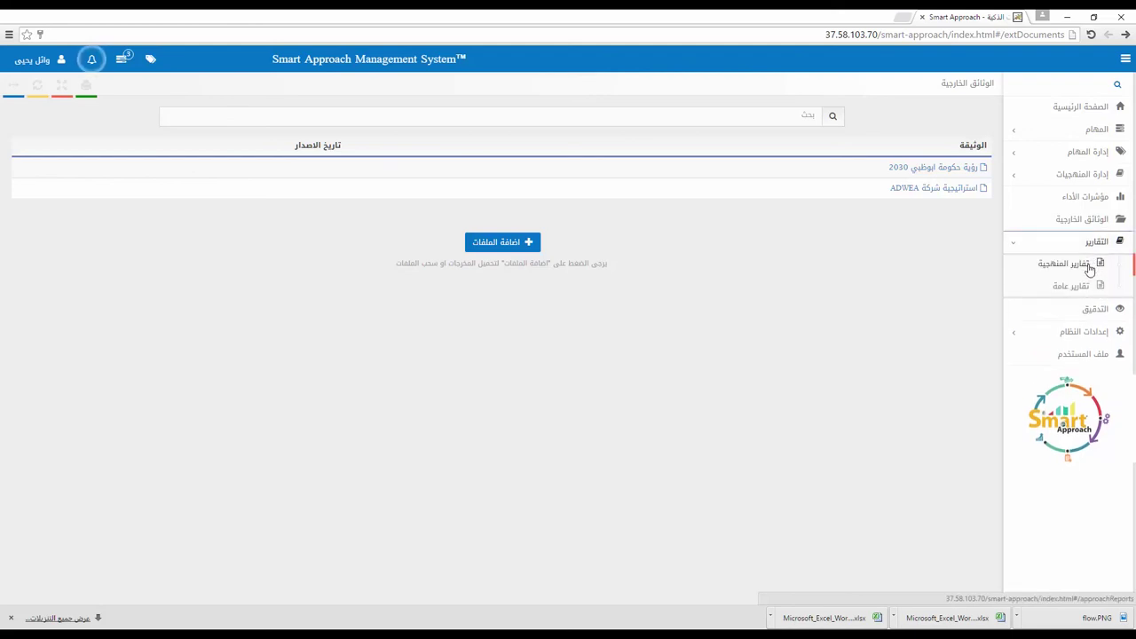
# Step: Show methodology reports for تعريف وتصنيف وتصميم الخدمات, then go to the General Reports page
pyautogui.click(1091, 266)
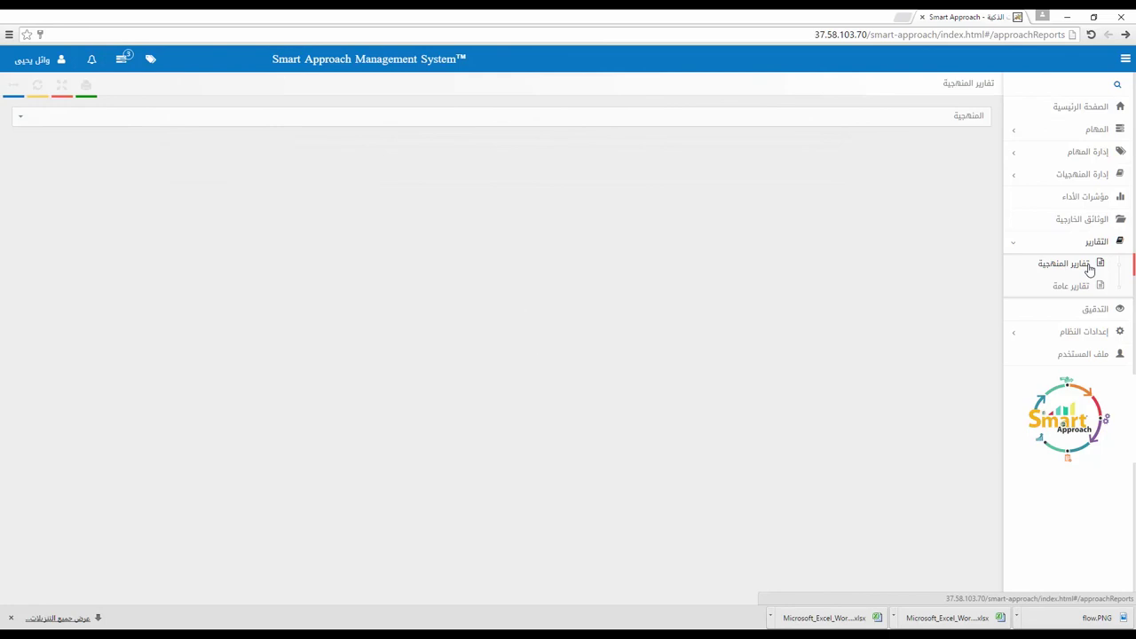
pyautogui.click(896, 115)
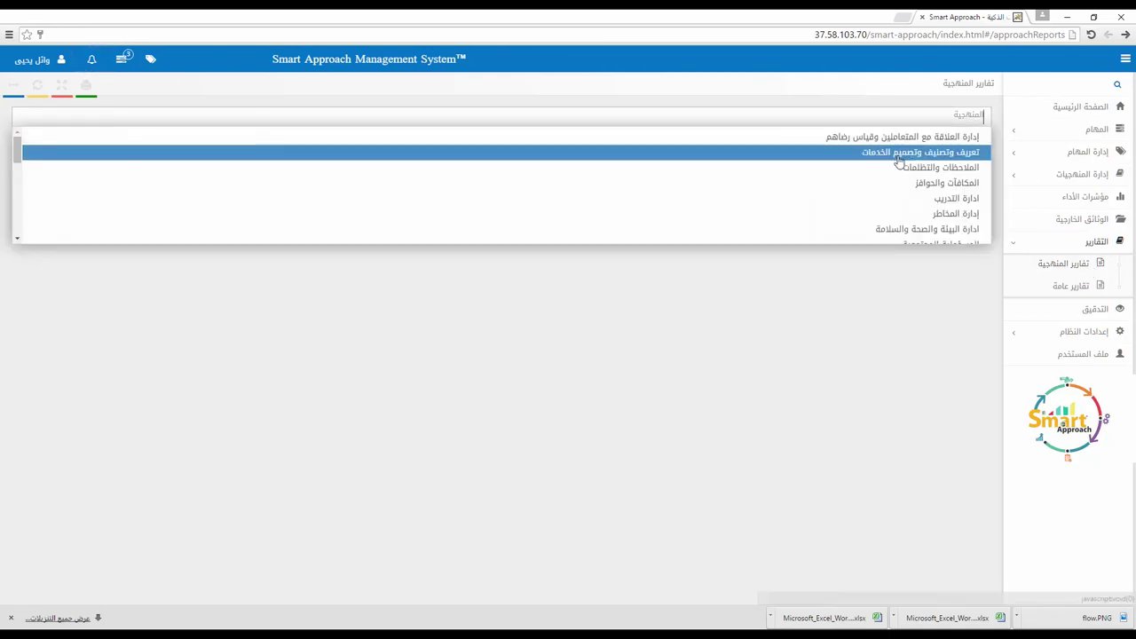
pyautogui.click(899, 155)
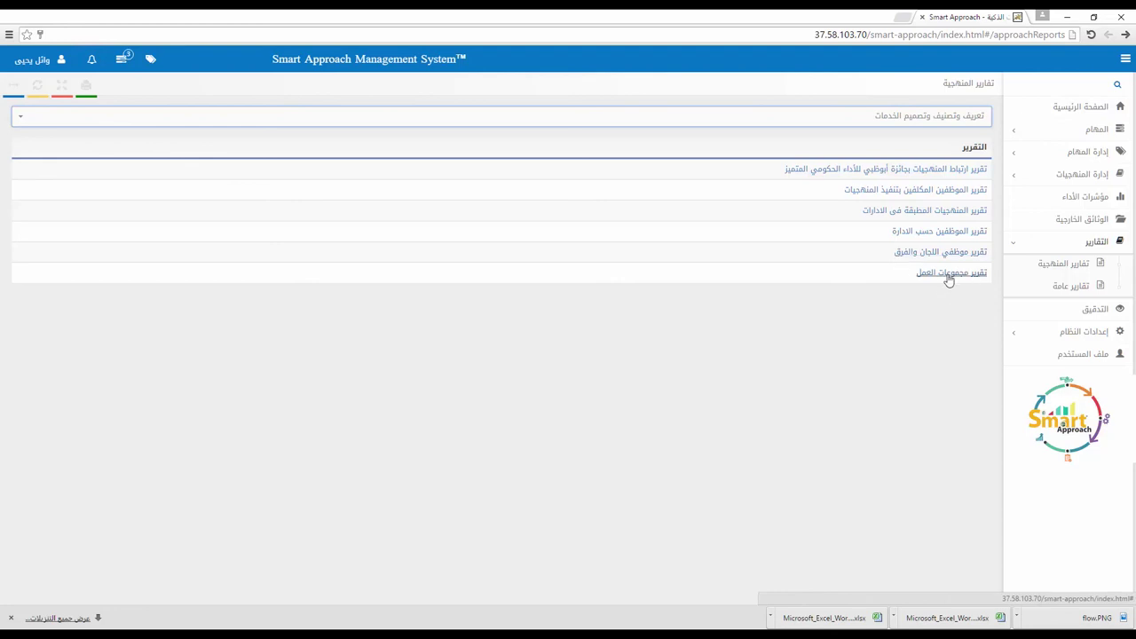
pyautogui.click(1069, 286)
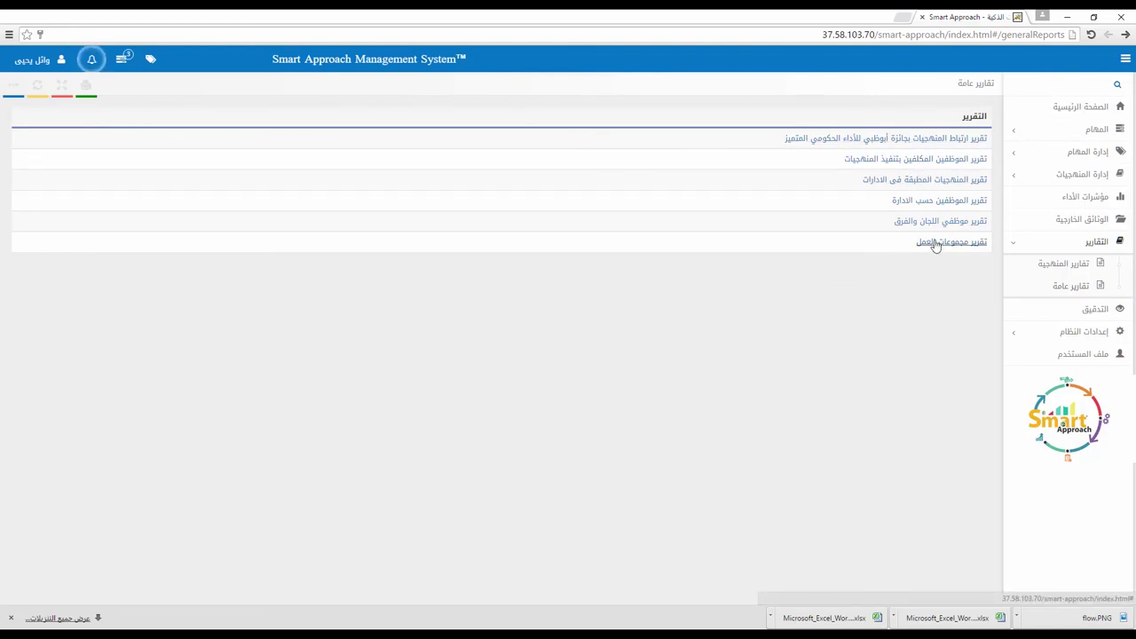
# Step: Open the Audit page and view audit details for the staffing methodology
pyautogui.click(1080, 317)
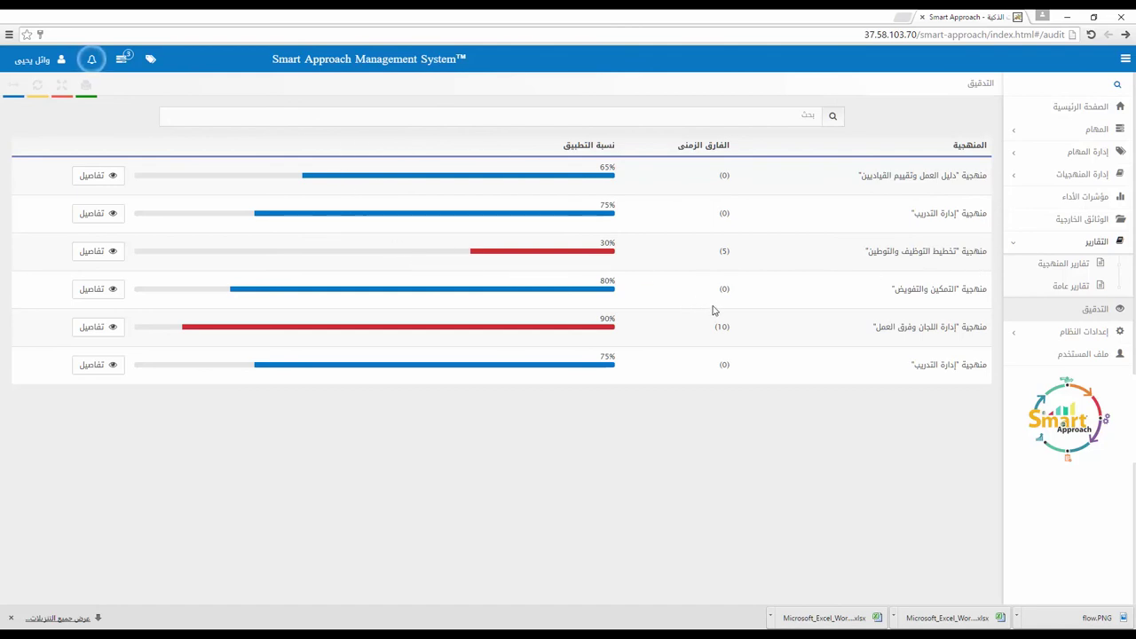
pyautogui.moveTo(956, 252); pyautogui.dragTo(860, 250)
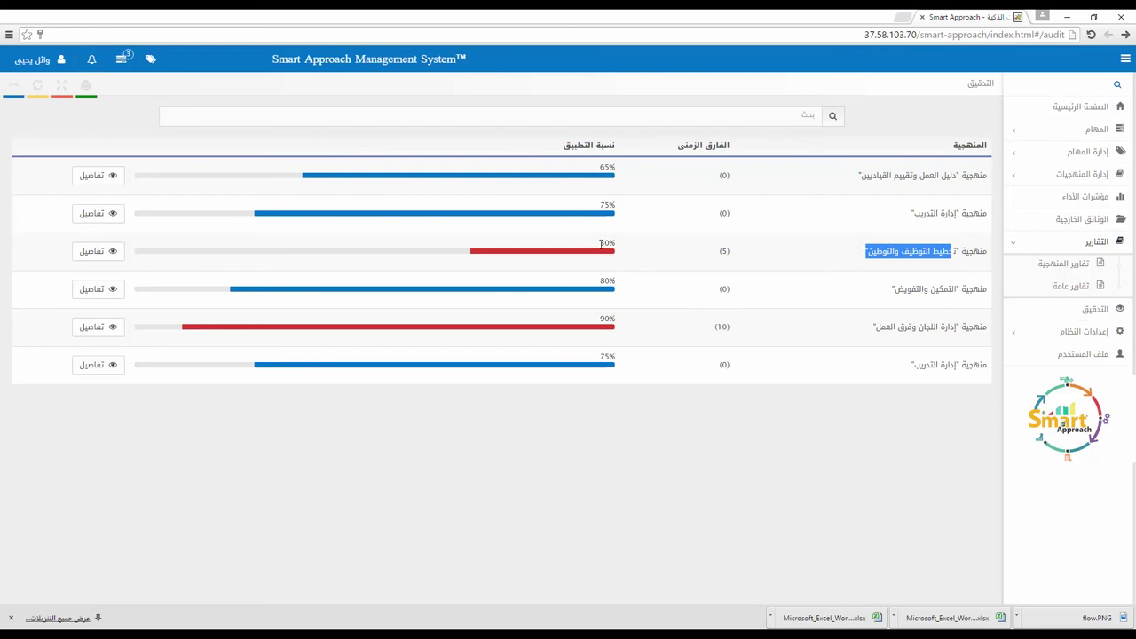
pyautogui.click(102, 253)
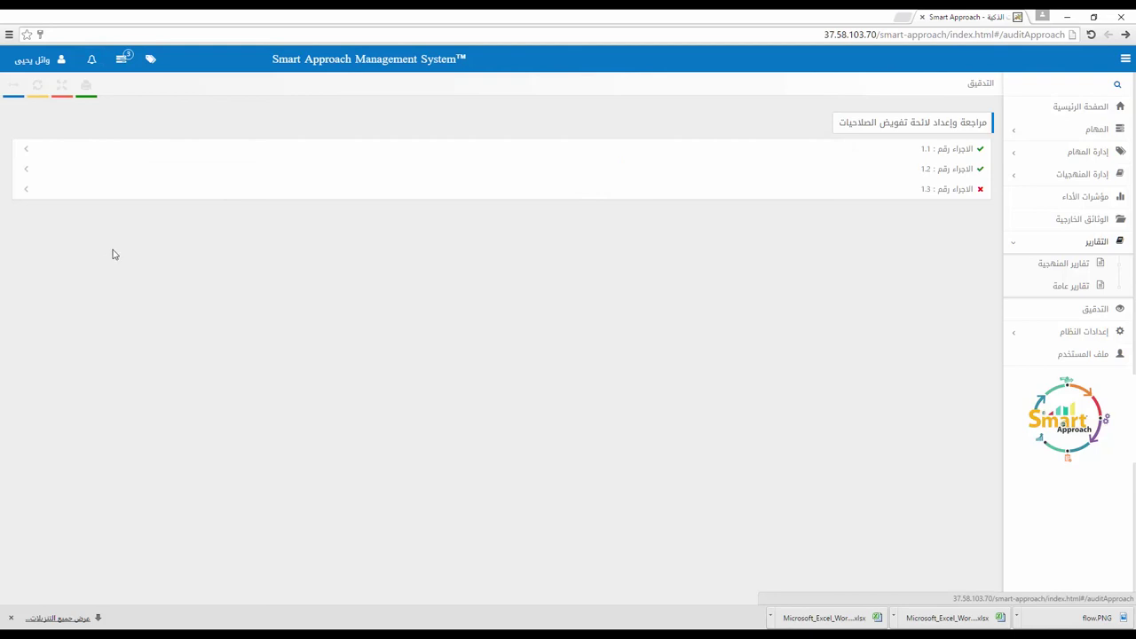
# Step: Expand procedure 1.3 and highlight its sender and end date
pyautogui.click(958, 193)
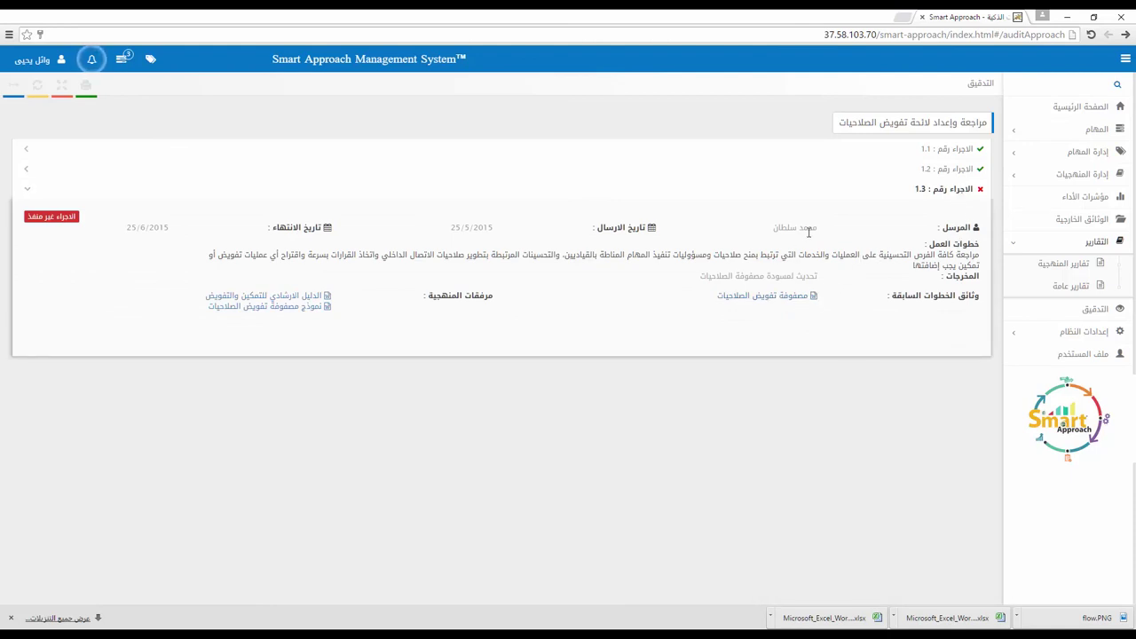
pyautogui.moveTo(773, 227); pyautogui.dragTo(698, 231)
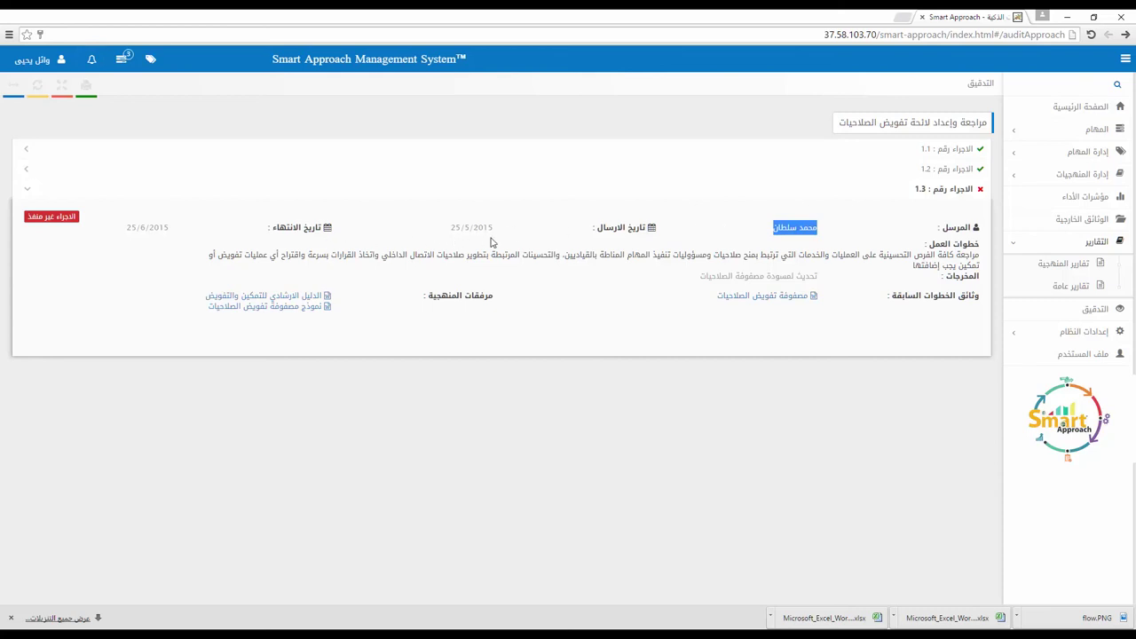
pyautogui.moveTo(499, 233); pyautogui.dragTo(444, 229)
pyautogui.moveTo(178, 229); pyautogui.dragTo(120, 229)
pyautogui.click(533, 245)
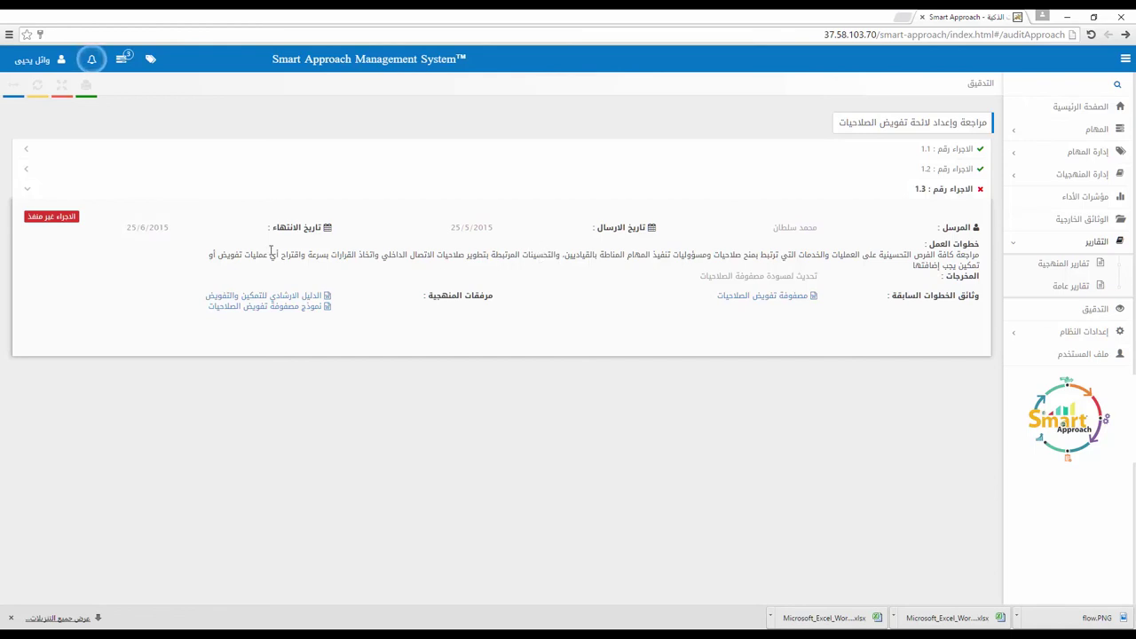
pyautogui.click(63, 233)
# Step: Open قاموس المصطلحات under System Settings and scroll down the glossary
pyautogui.click(1080, 335)
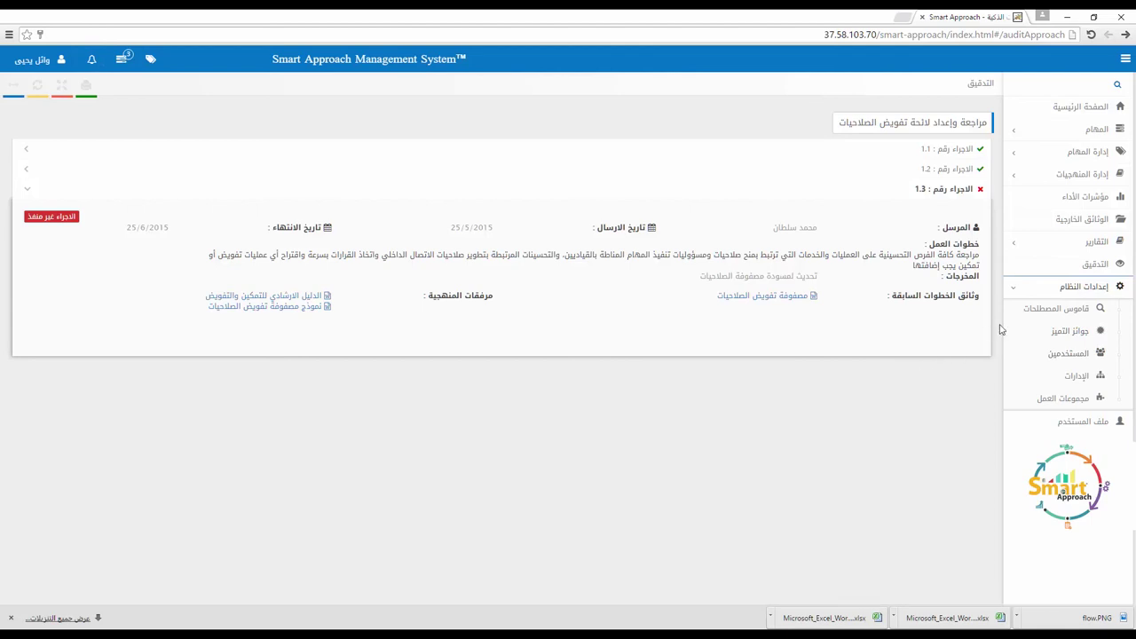
pyautogui.click(1055, 309)
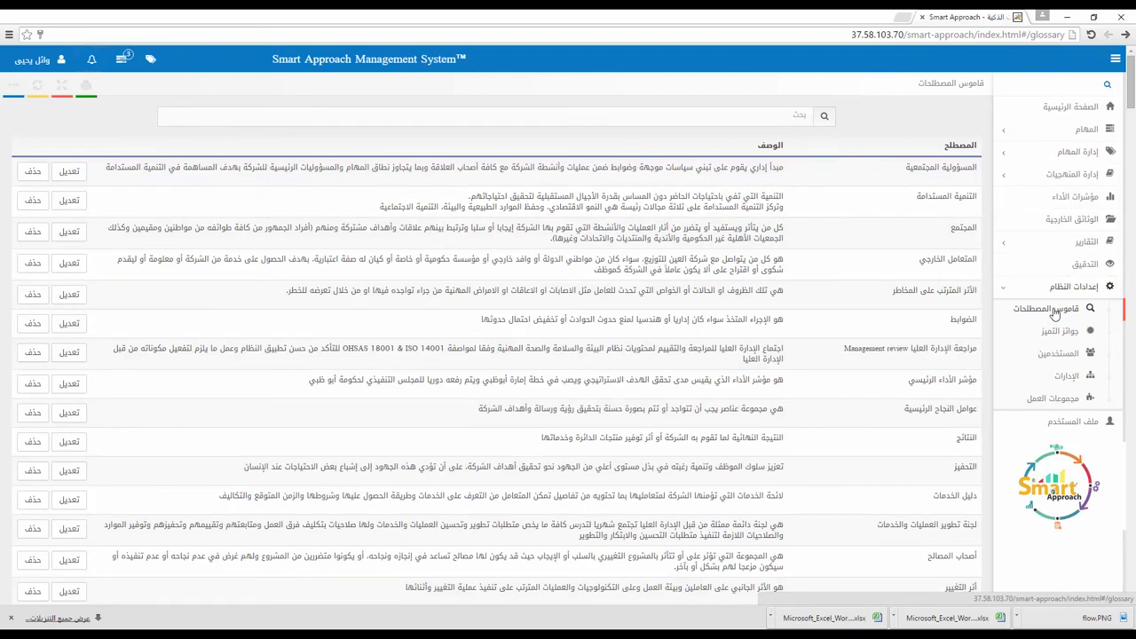
pyautogui.scroll(-10, 858, 363)
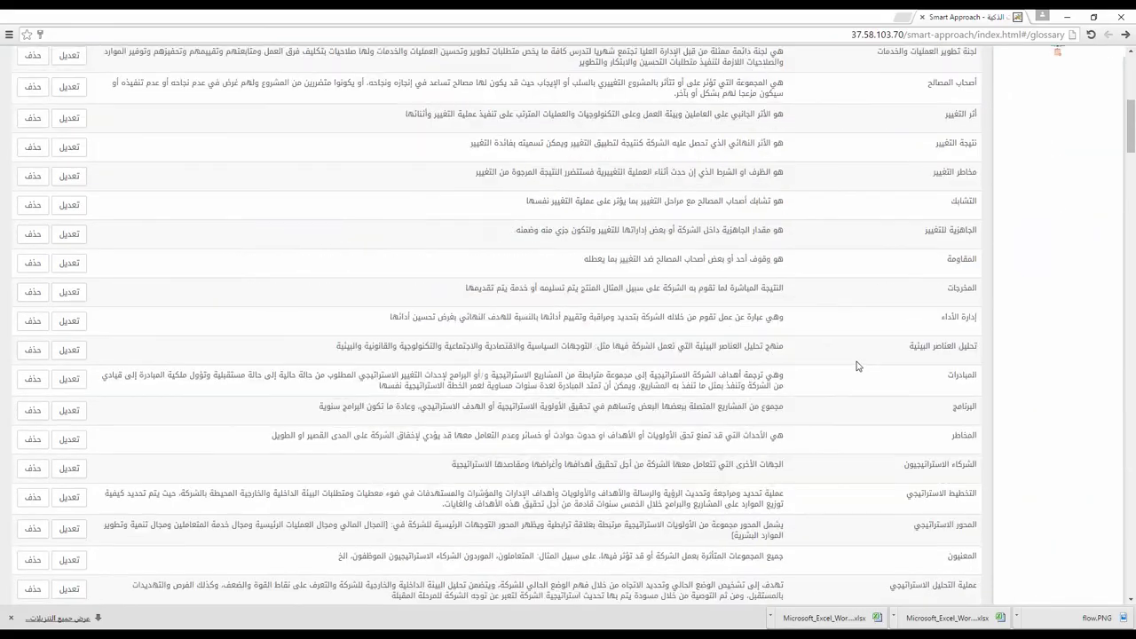
pyautogui.scroll(-15, 730, 368)
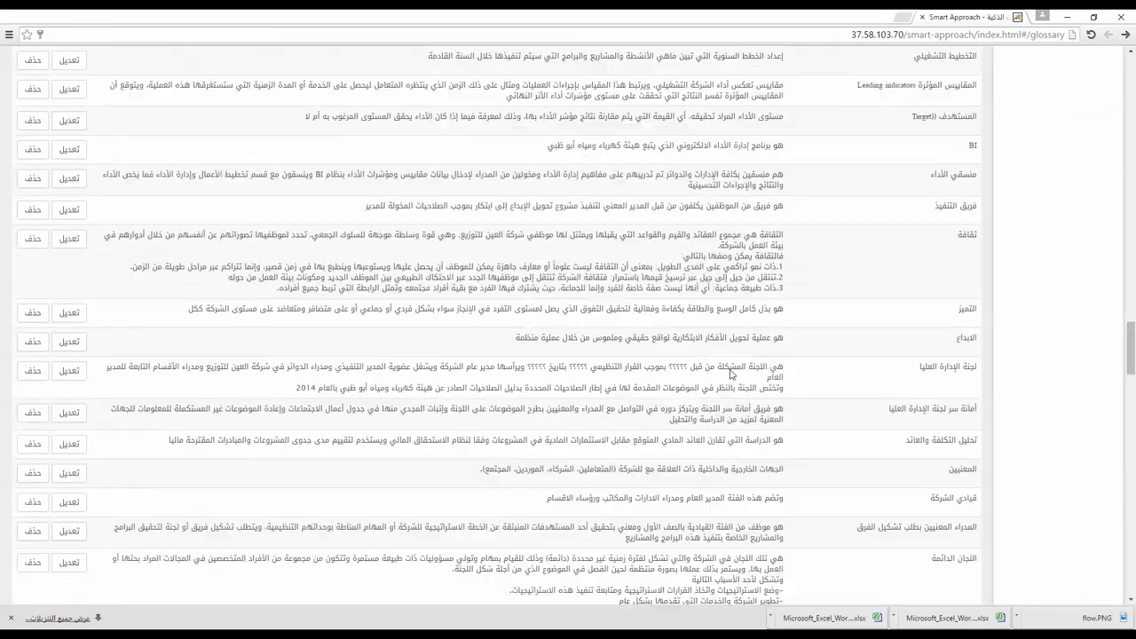
pyautogui.scroll(-10, 730, 367)
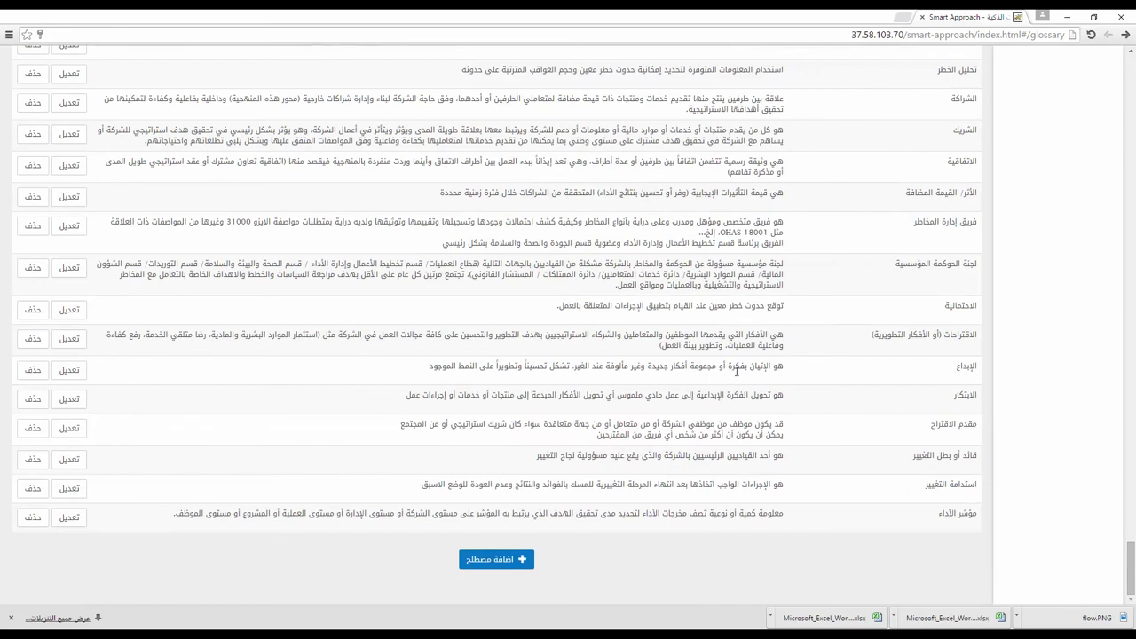
# Step: Open the add-term dialog, cancel it without adding a term, and scroll back up
pyautogui.click(518, 561)
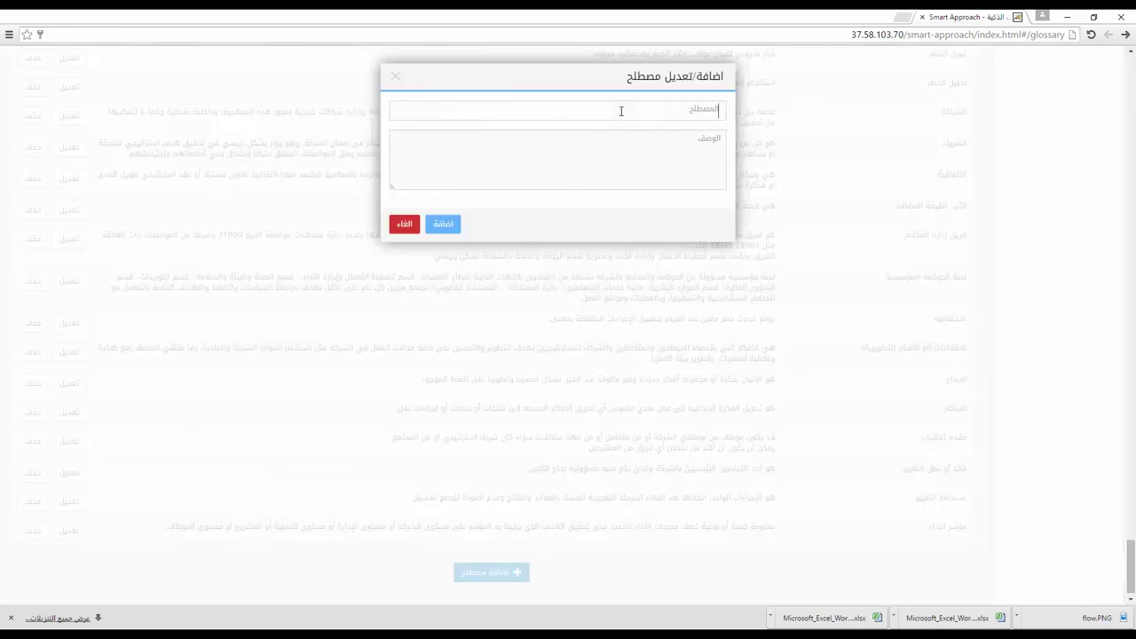
pyautogui.click(401, 227)
pyautogui.scroll(15, 639, 285)
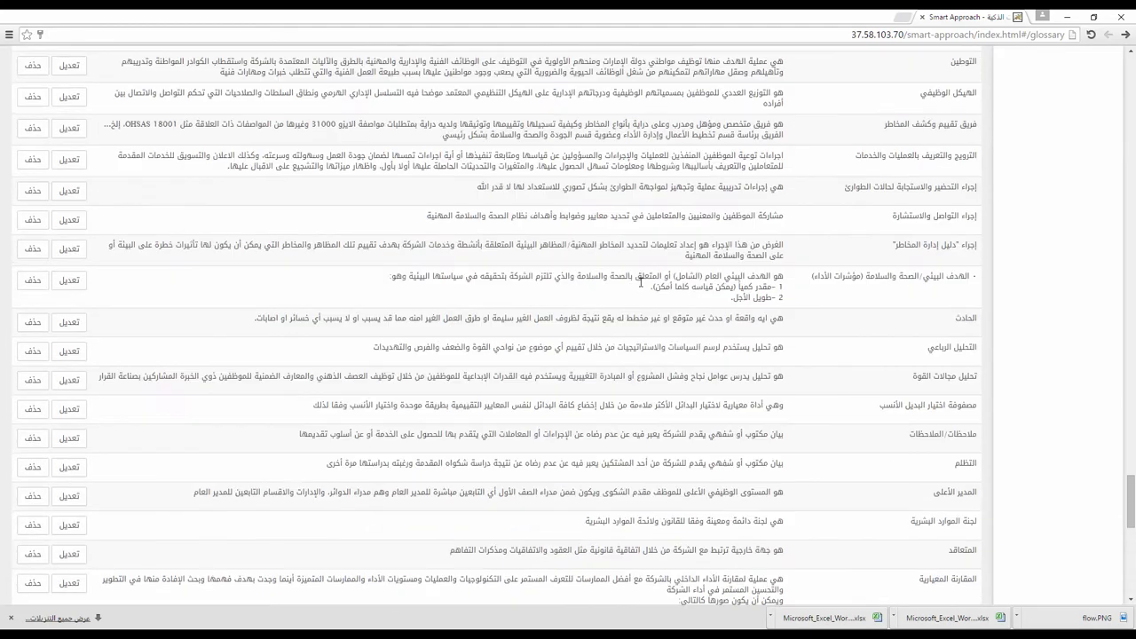
pyautogui.scroll(15, 644, 282)
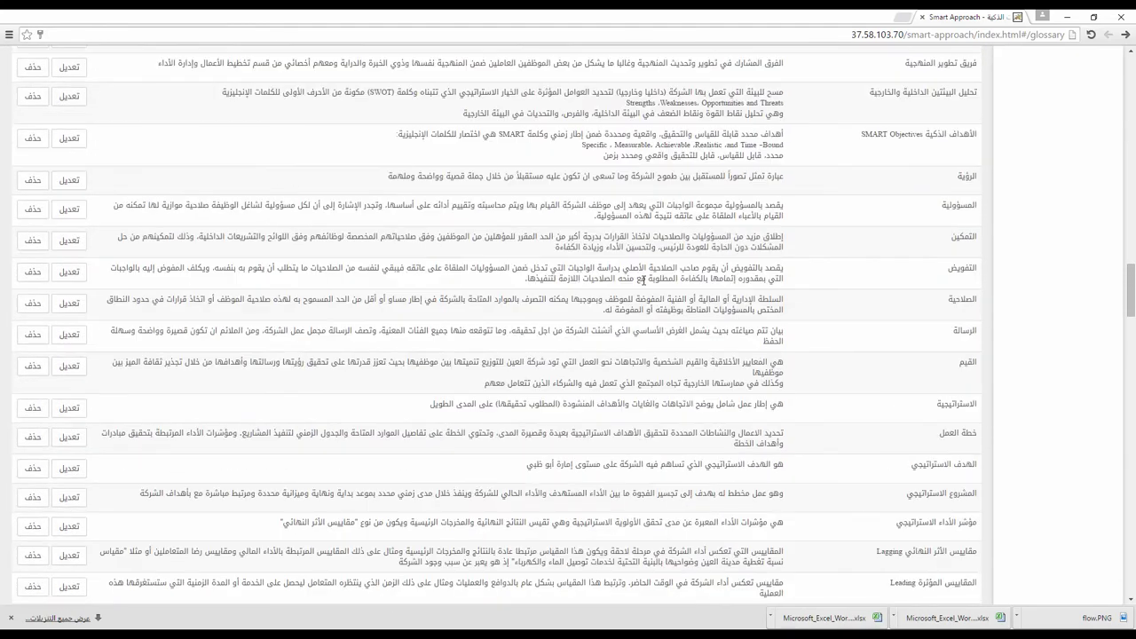
pyautogui.scroll(10, 647, 278)
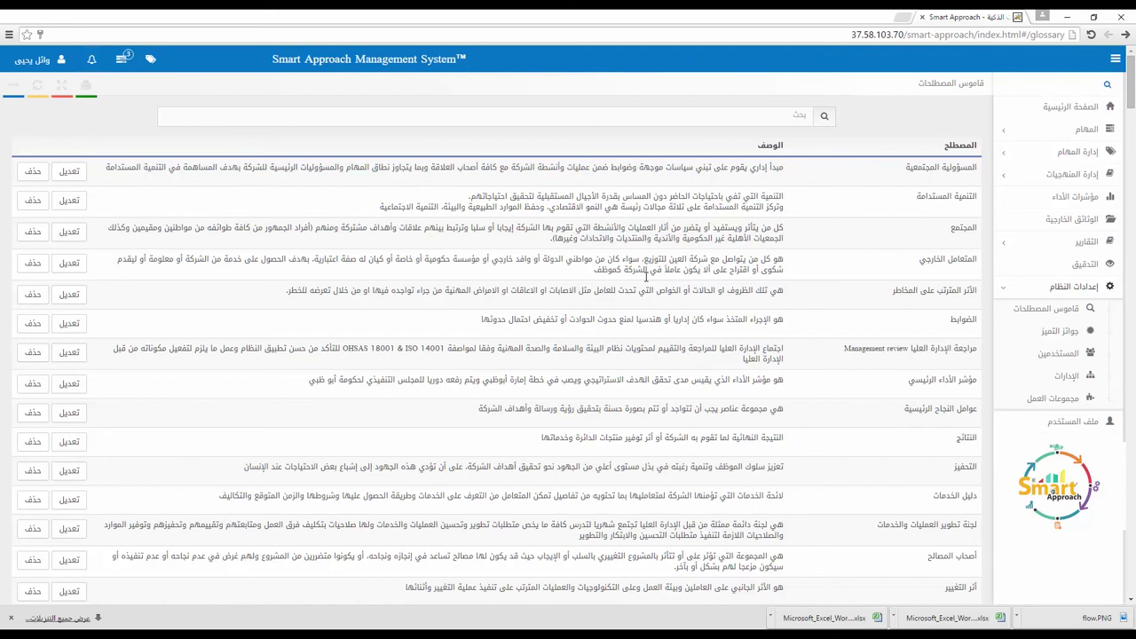
# Step: Open the جوائز التميز page and scroll through the award's criteria
pyautogui.click(1065, 331)
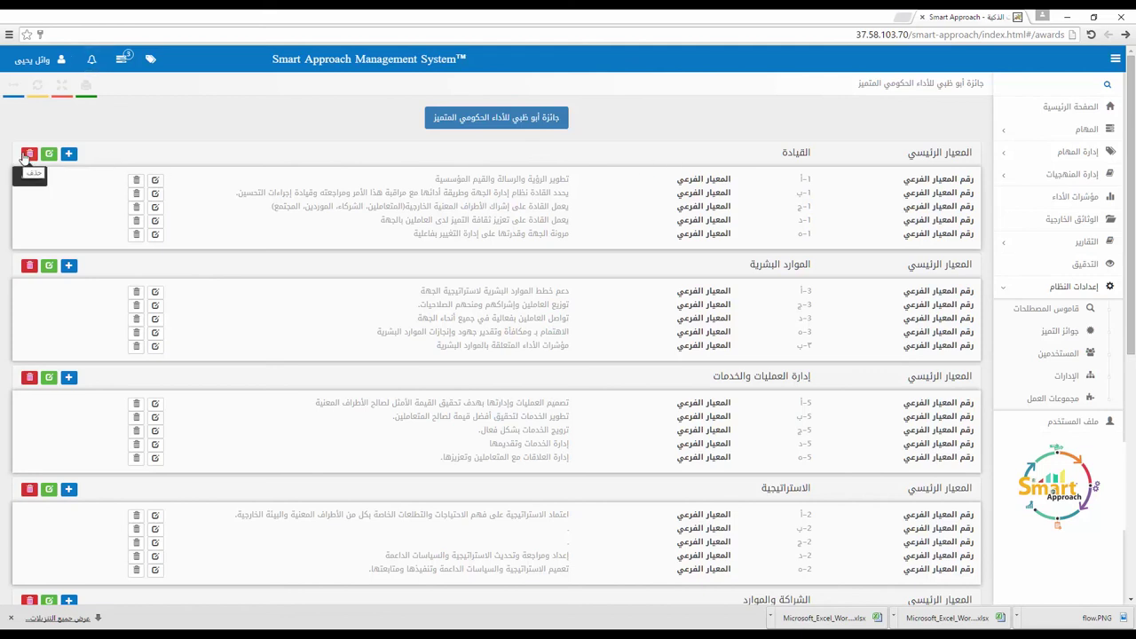
pyautogui.scroll(-6, 441, 287)
pyautogui.scroll(5, 480, 311)
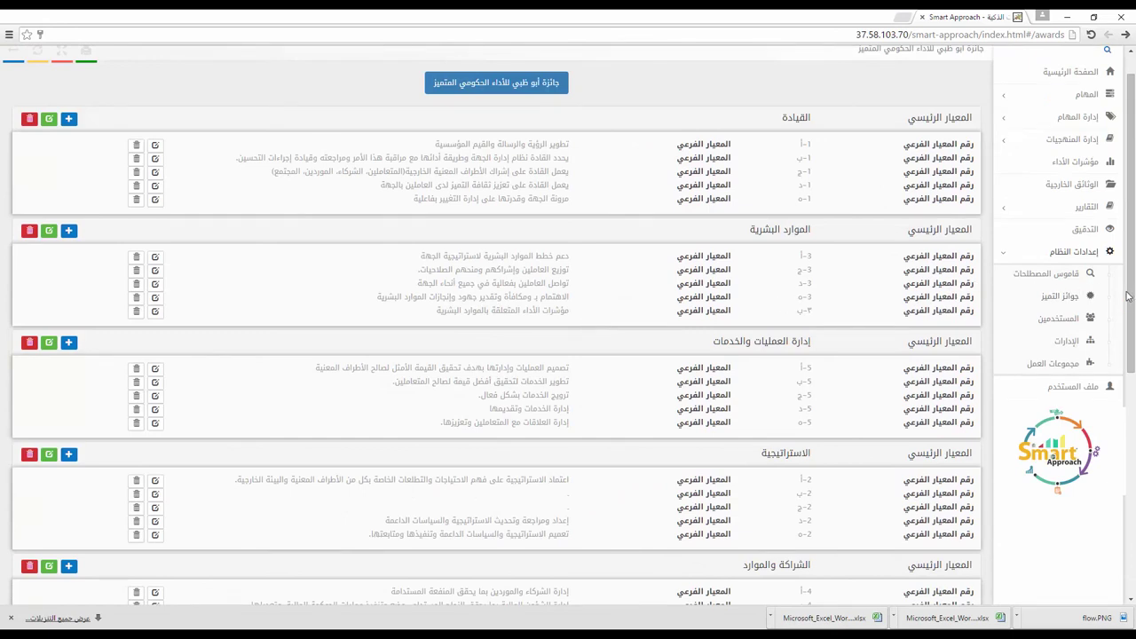
# Step: On the work groups page, start a new work group named منسقي التميز
pyautogui.click(1076, 370)
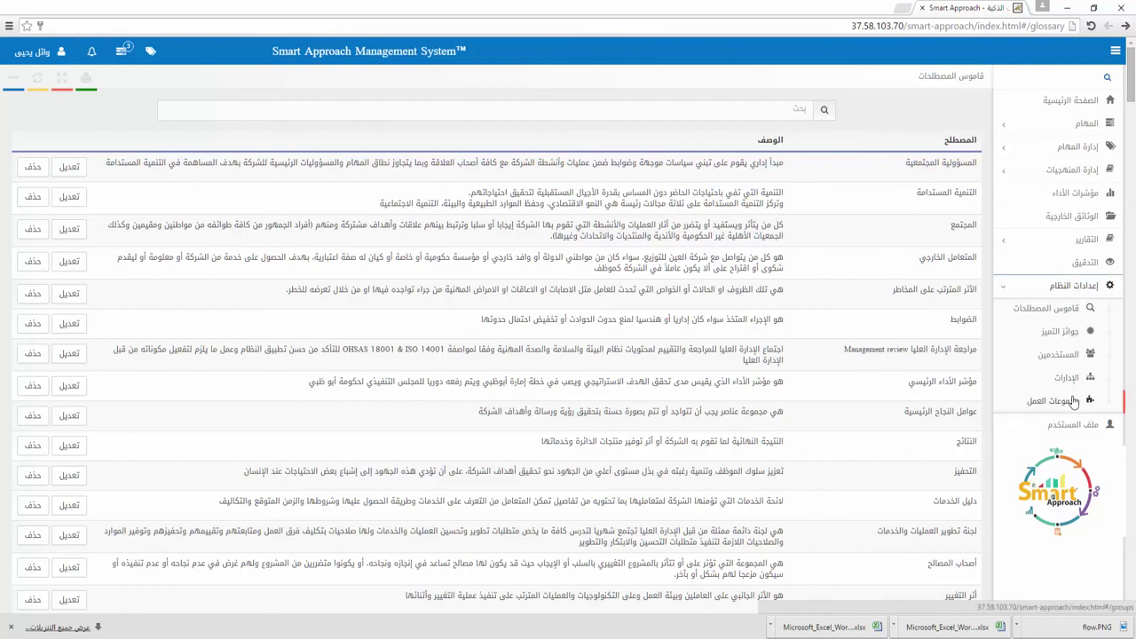
pyautogui.click(1056, 401)
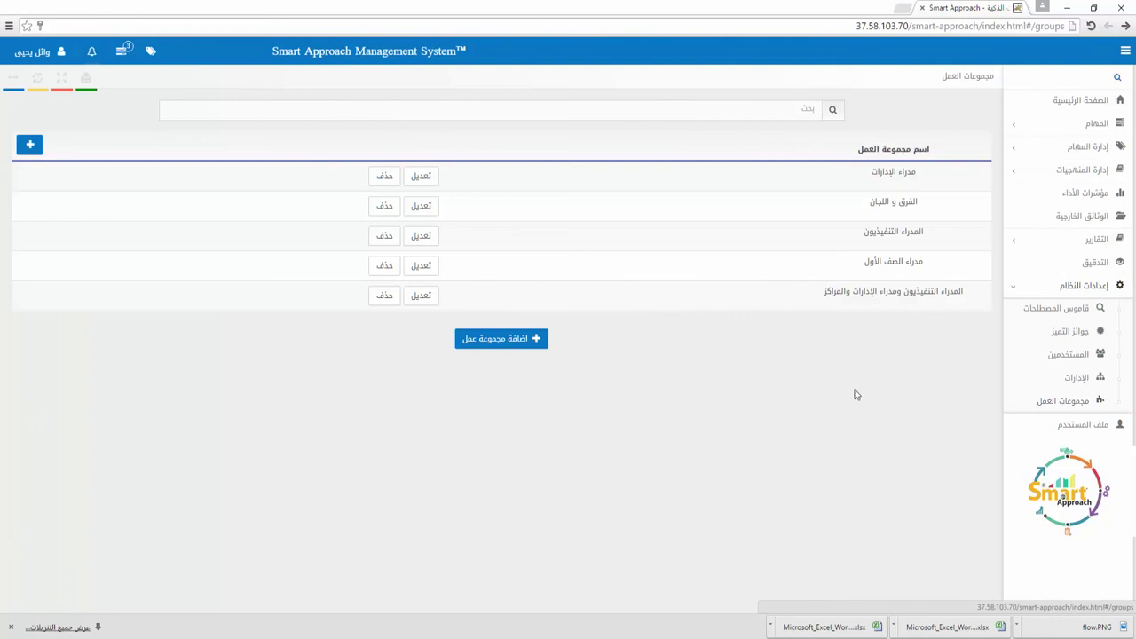
pyautogui.click(505, 338)
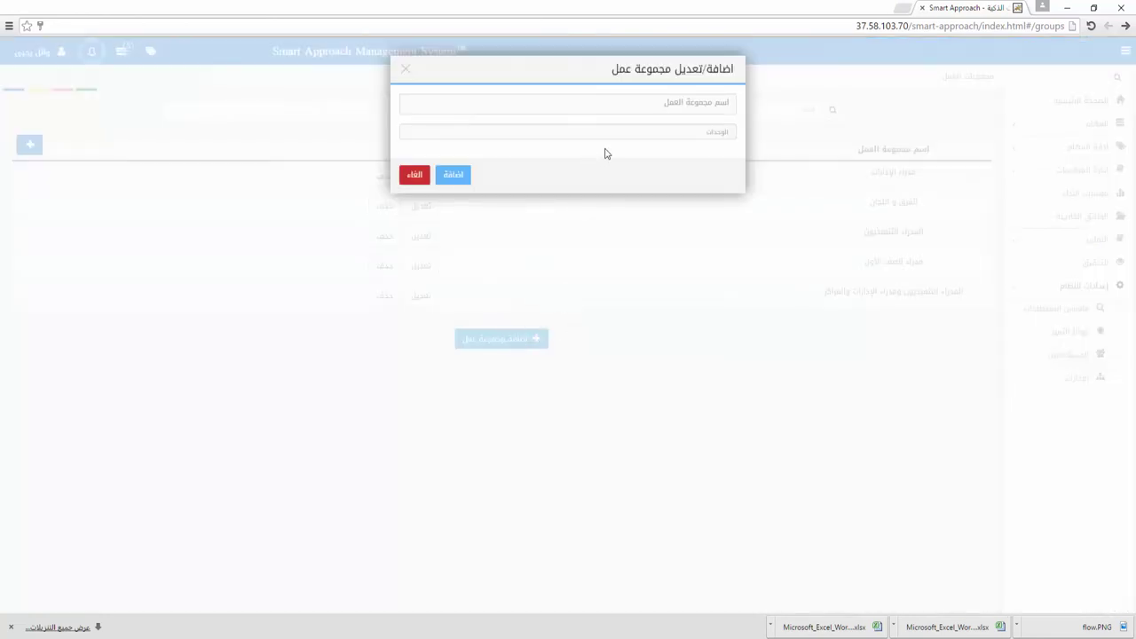
pyautogui.write('منسقي التميز')
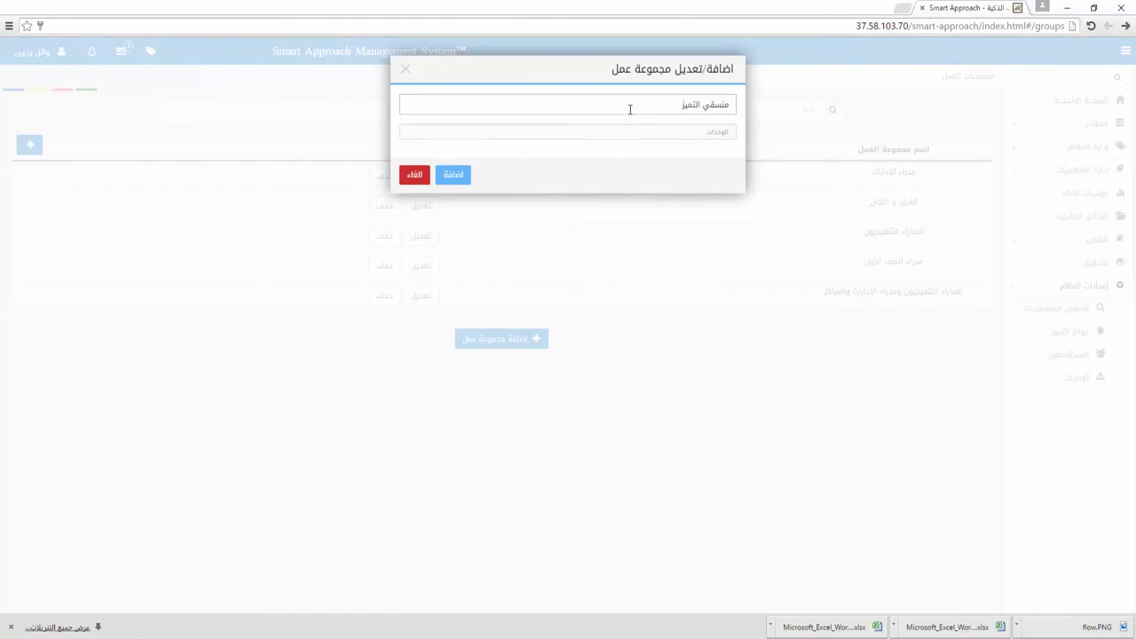
# Step: Add units قسم تخطيط الأعمال وإدارة الأداء and مكتب الإعلام, save, then view the Departments list
pyautogui.click(636, 130)
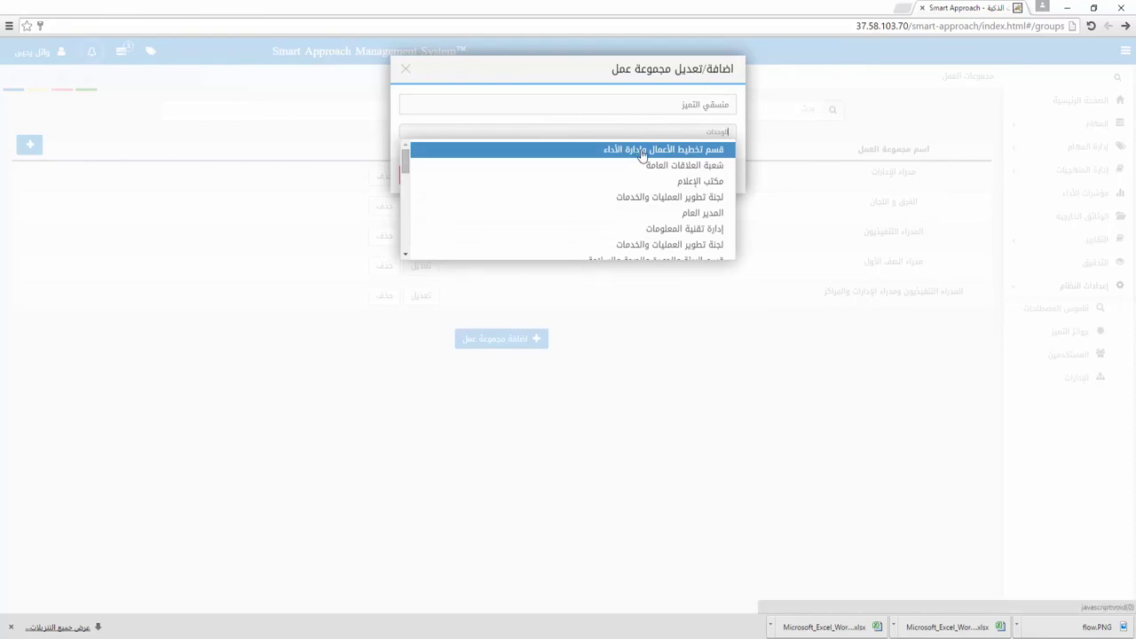
pyautogui.click(638, 153)
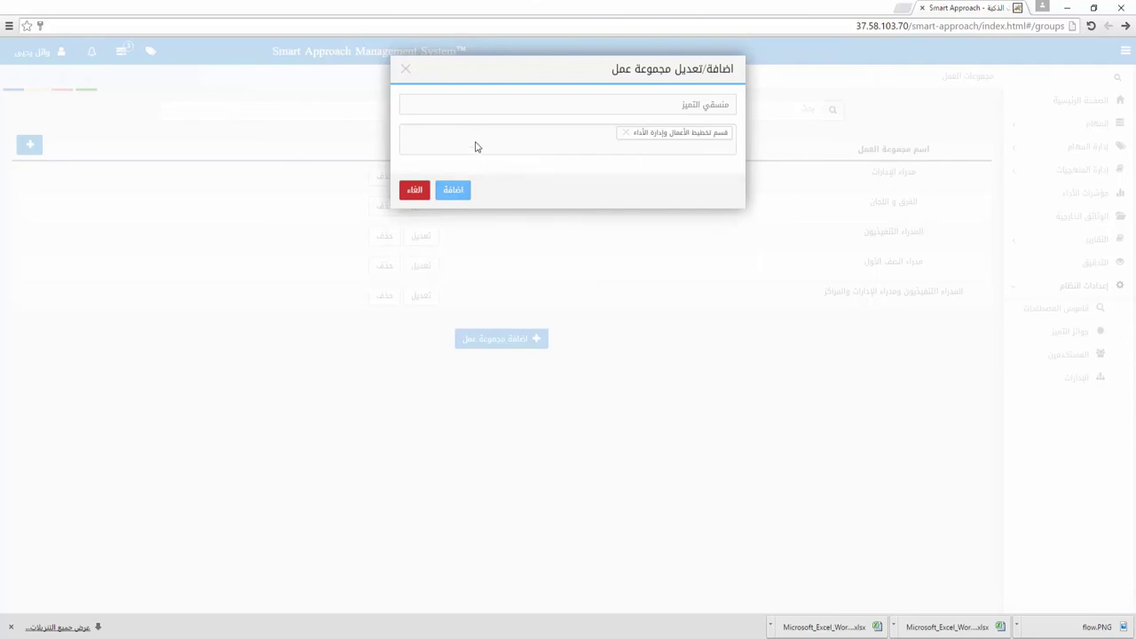
pyautogui.click(582, 142)
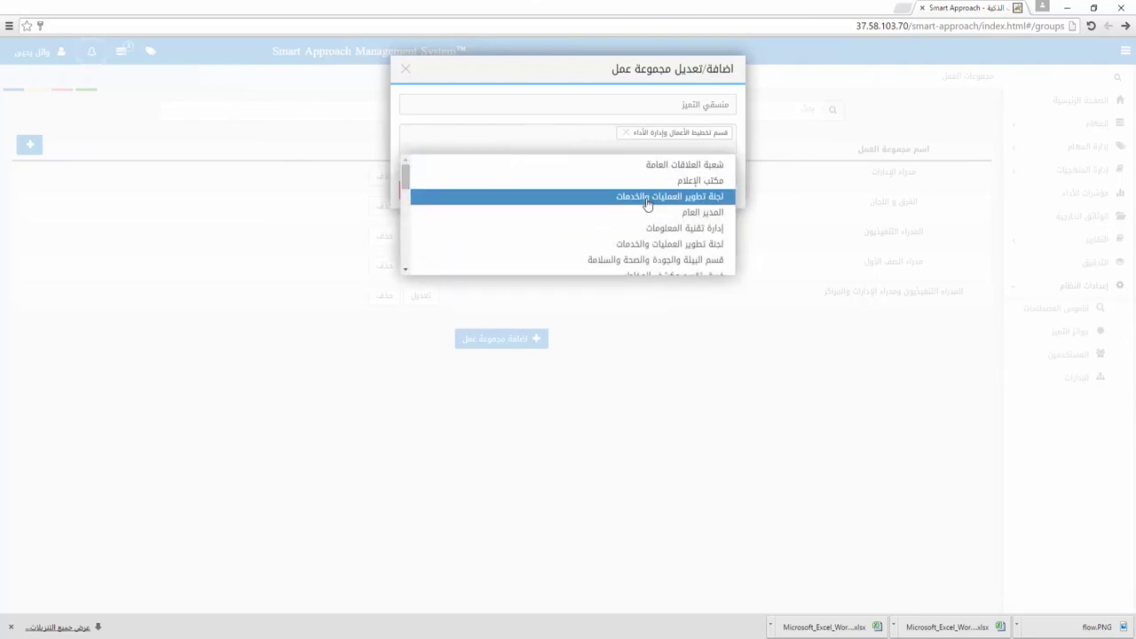
pyautogui.click(688, 182)
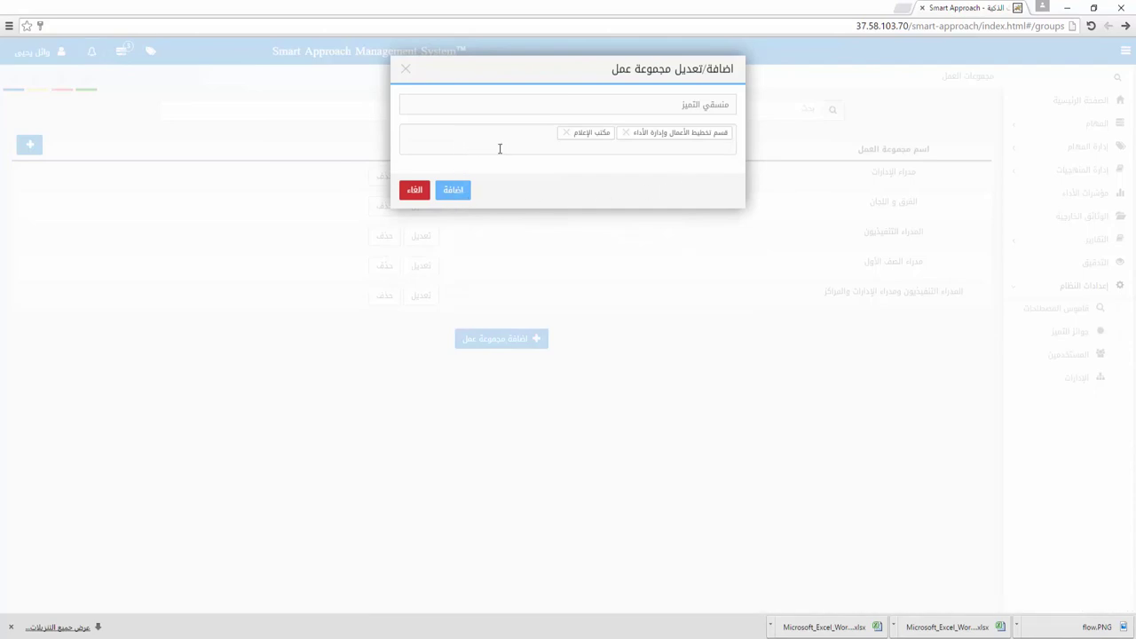
pyautogui.click(460, 192)
pyautogui.click(1082, 378)
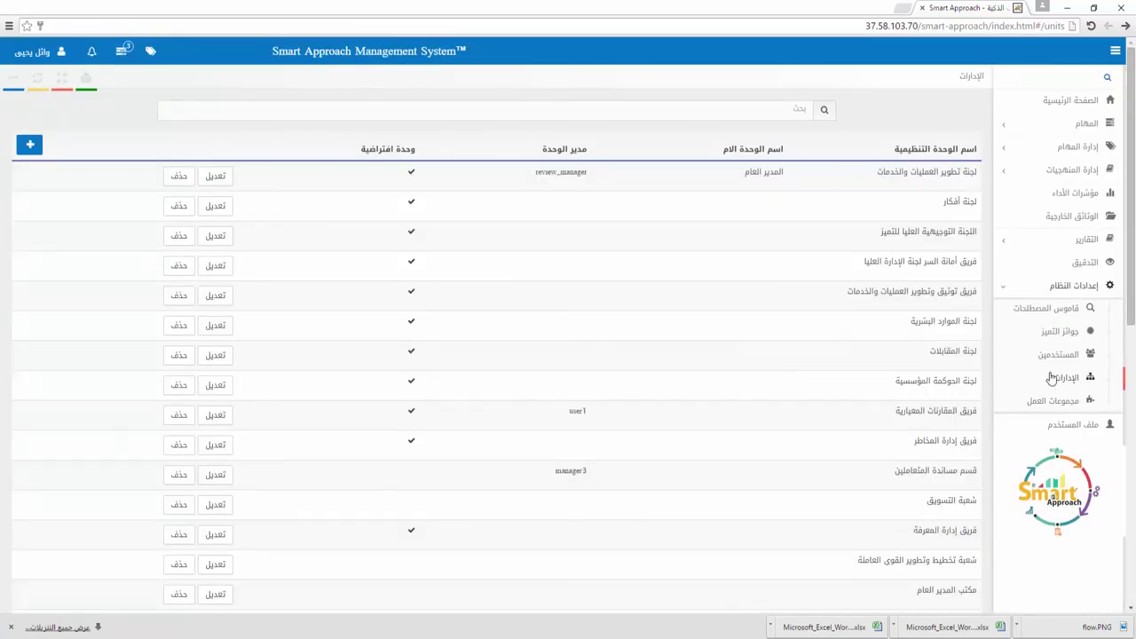
pyautogui.scroll(-6, 666, 337)
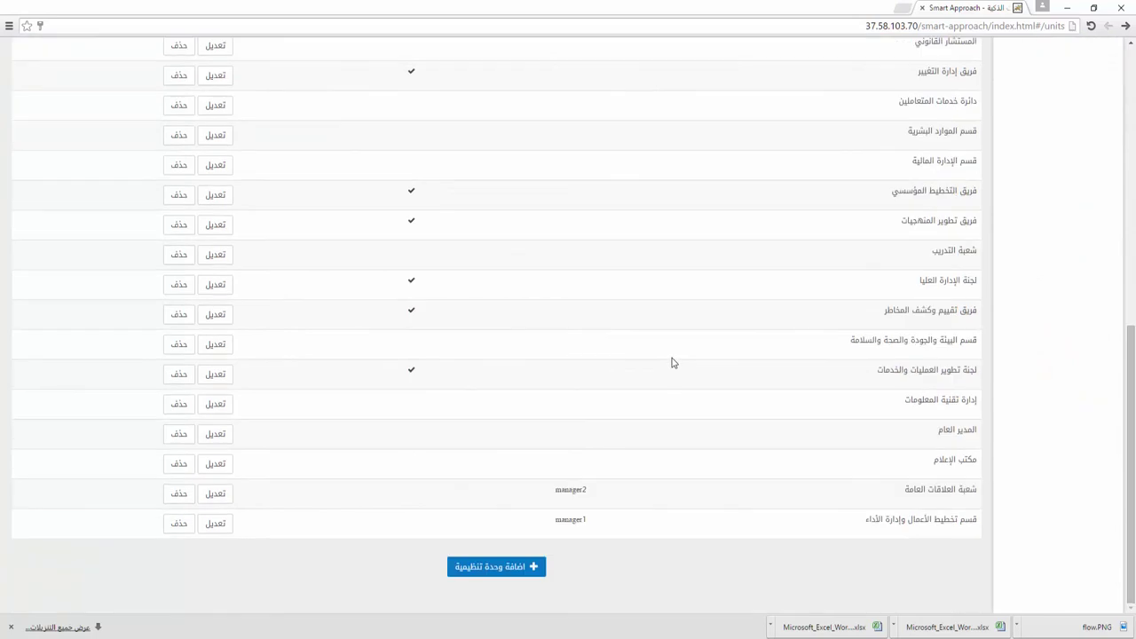
# Step: Start a new organizational unit ادارة أ with parent unit المدير العام
pyautogui.click(522, 570)
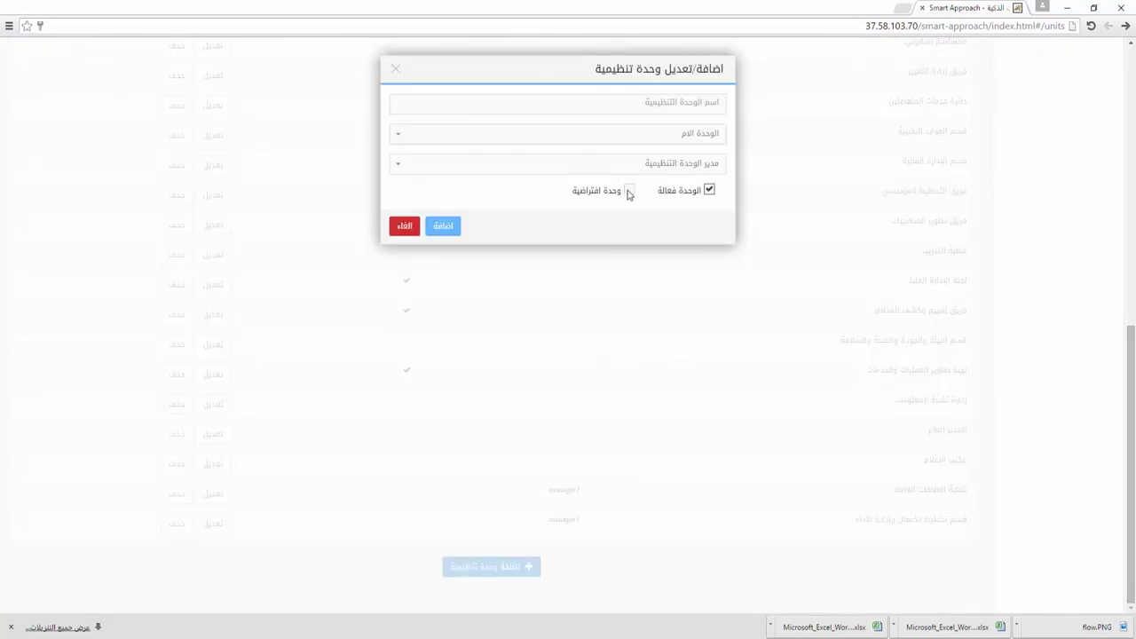
pyautogui.click(639, 112)
pyautogui.write('ادارة أ')
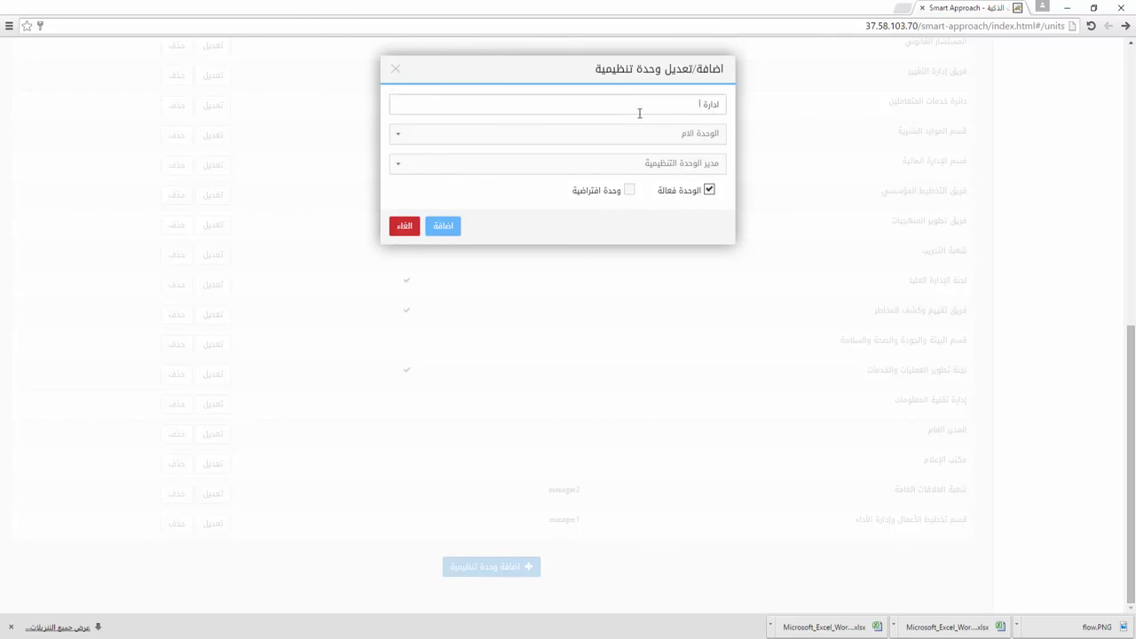
pyautogui.click(644, 140)
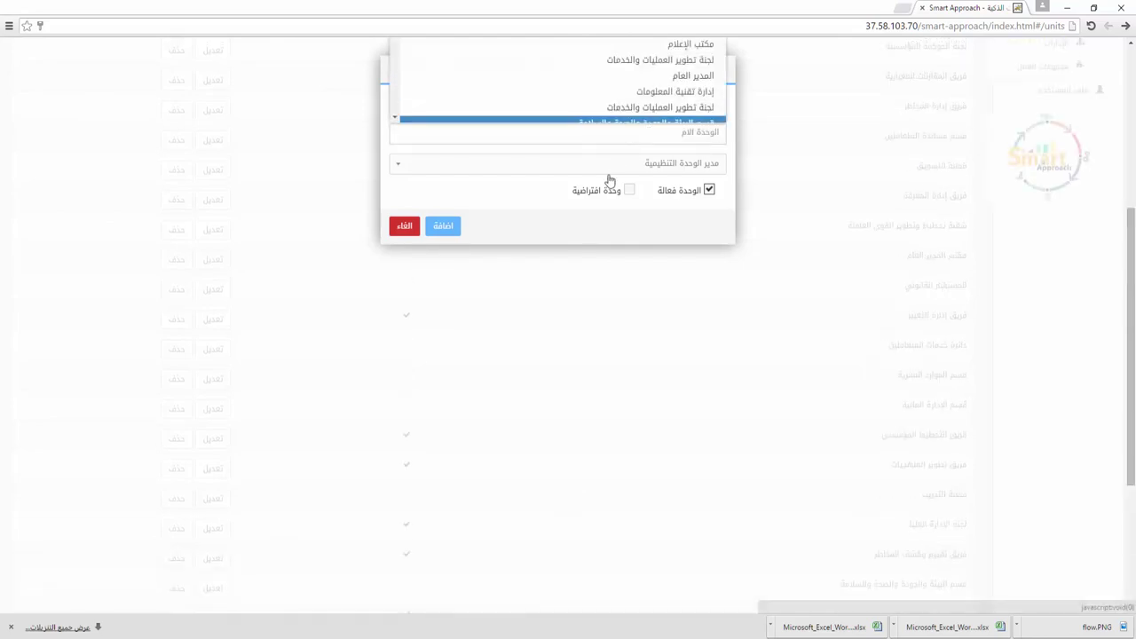
pyautogui.scroll(4, 819, 269)
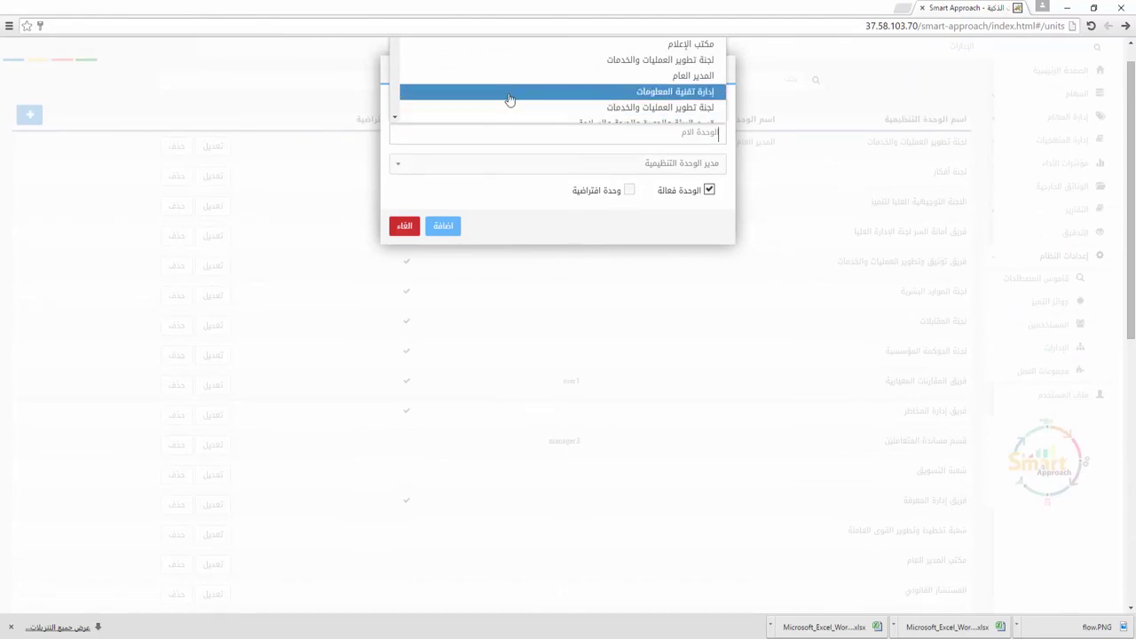
pyautogui.click(504, 78)
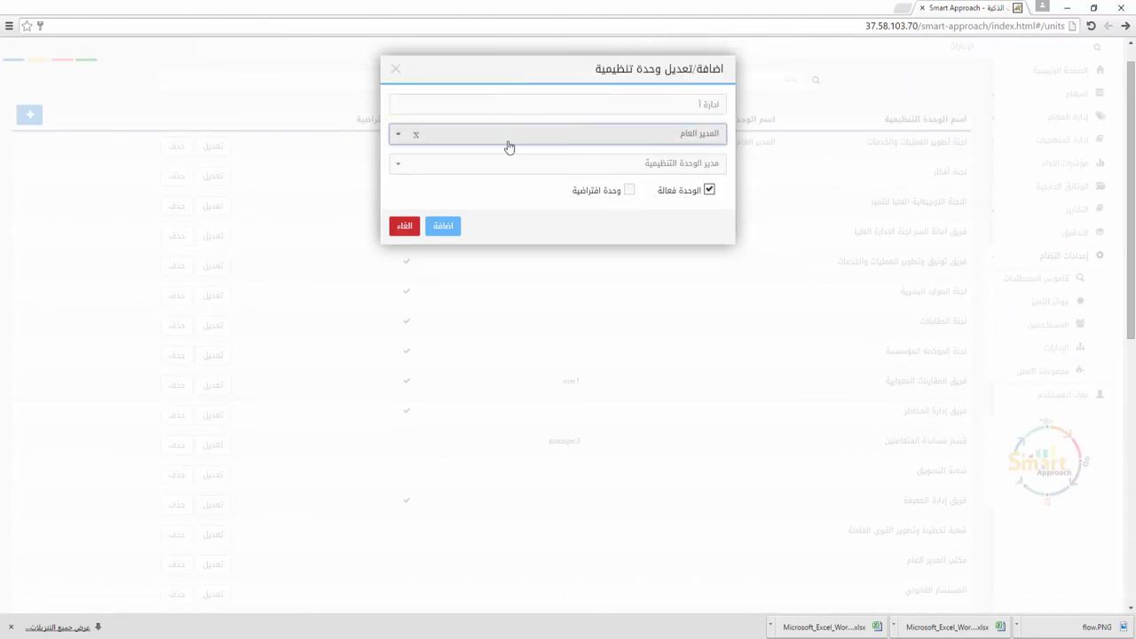
pyautogui.moveTo(509, 76); pyautogui.dragTo(514, 135)
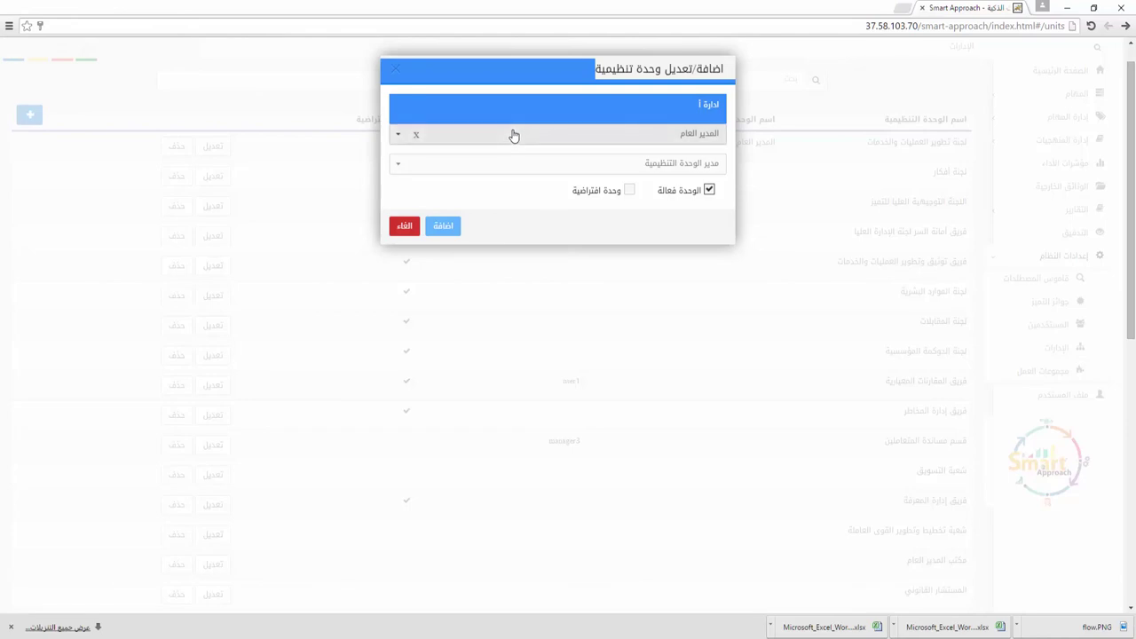
pyautogui.click(356, 239)
# Step: Assign the unit a manager, mark it active, save it, and go to the users page
pyautogui.click(571, 165)
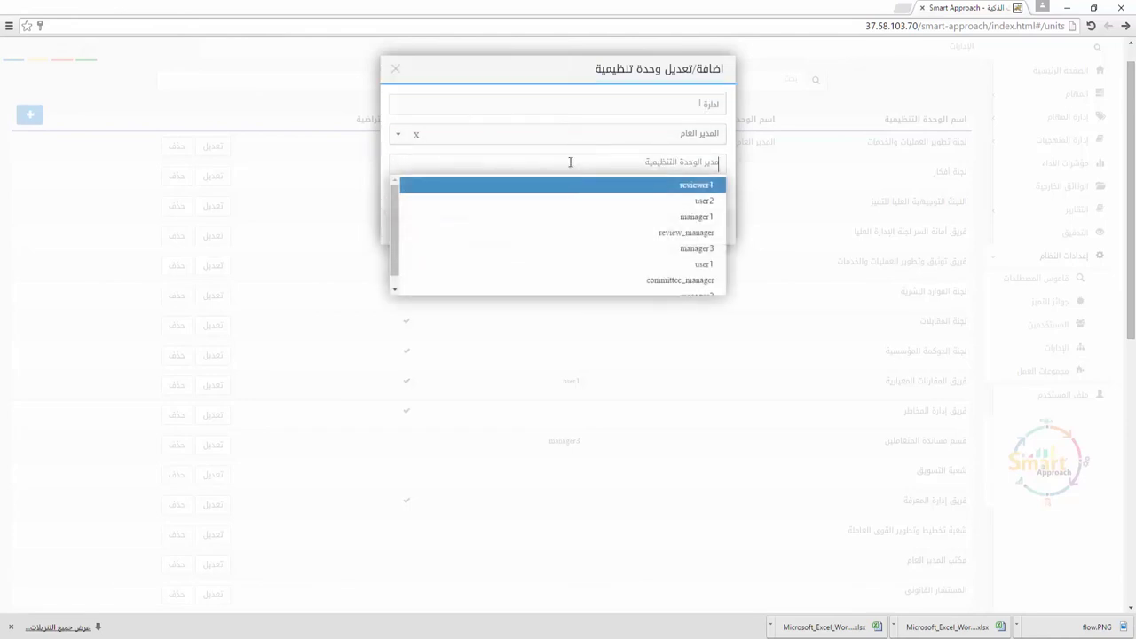
pyautogui.click(574, 249)
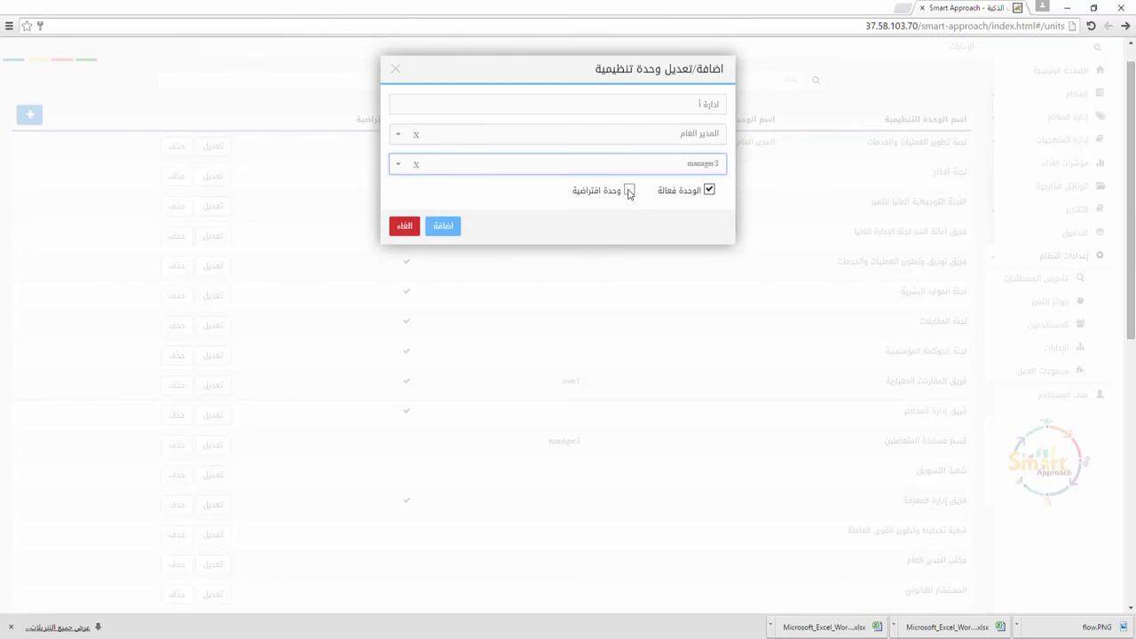
pyautogui.click(711, 193)
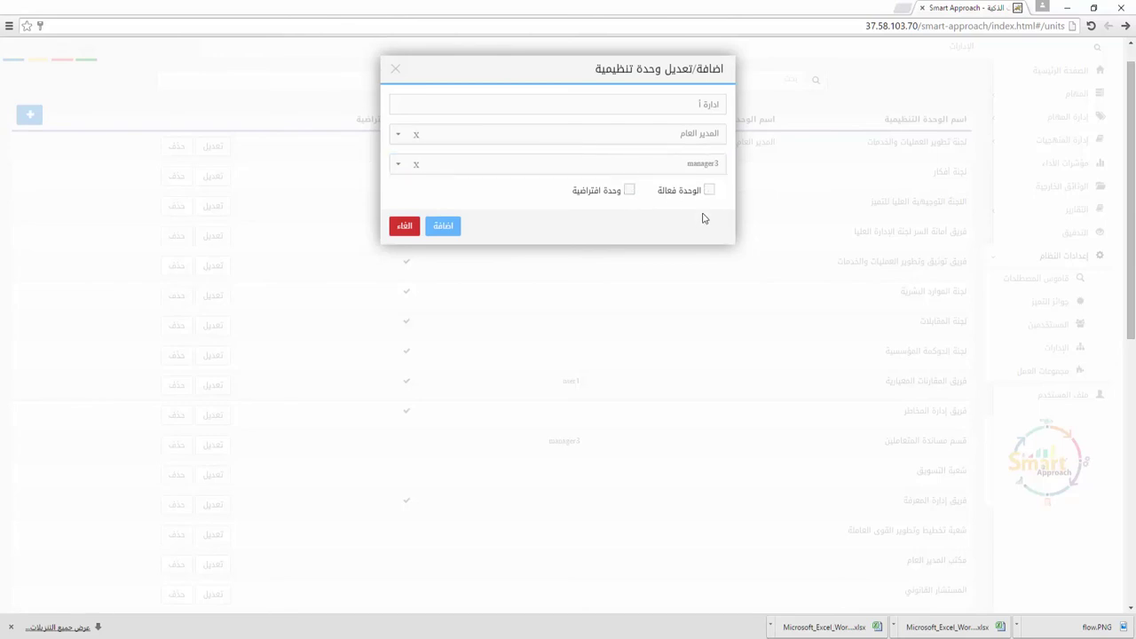
pyautogui.click(709, 192)
pyautogui.click(445, 229)
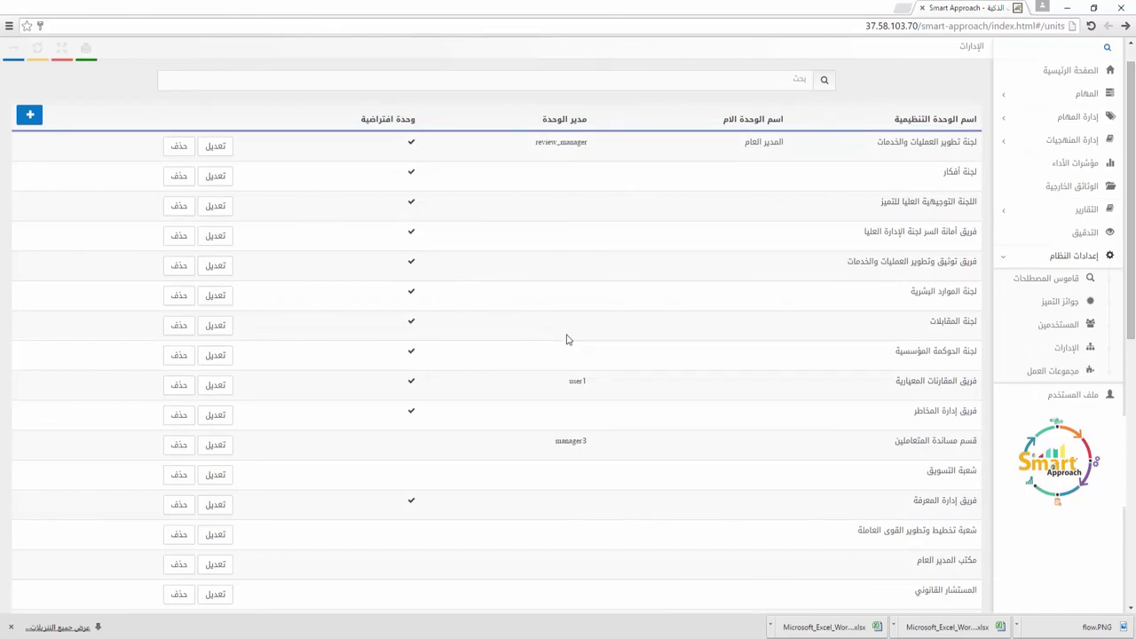
pyautogui.click(1071, 333)
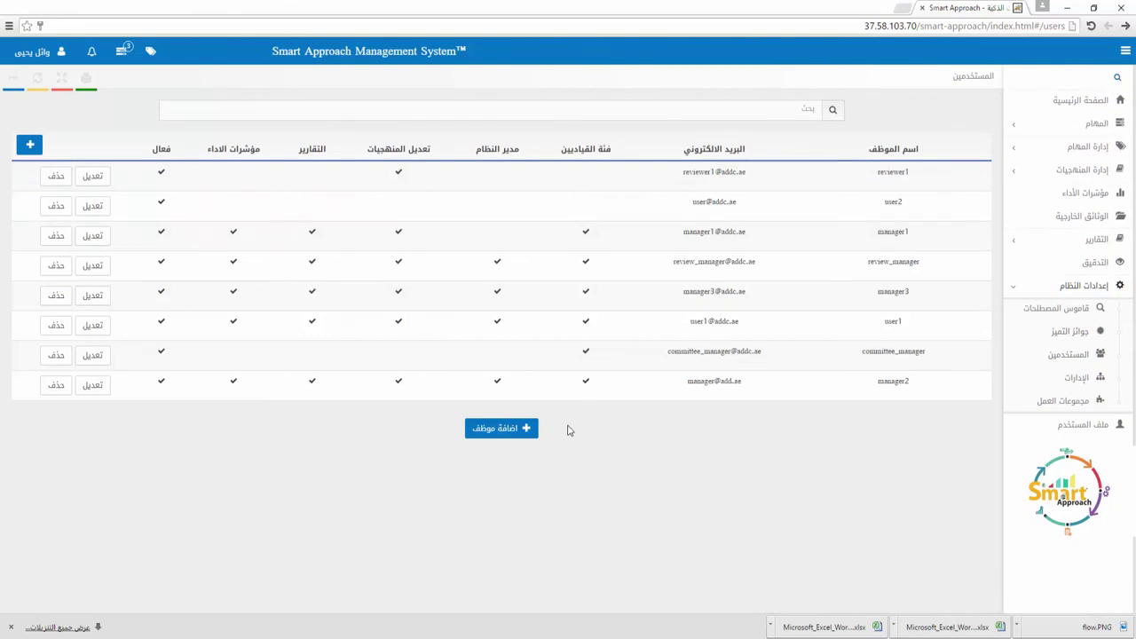
pyautogui.click(513, 431)
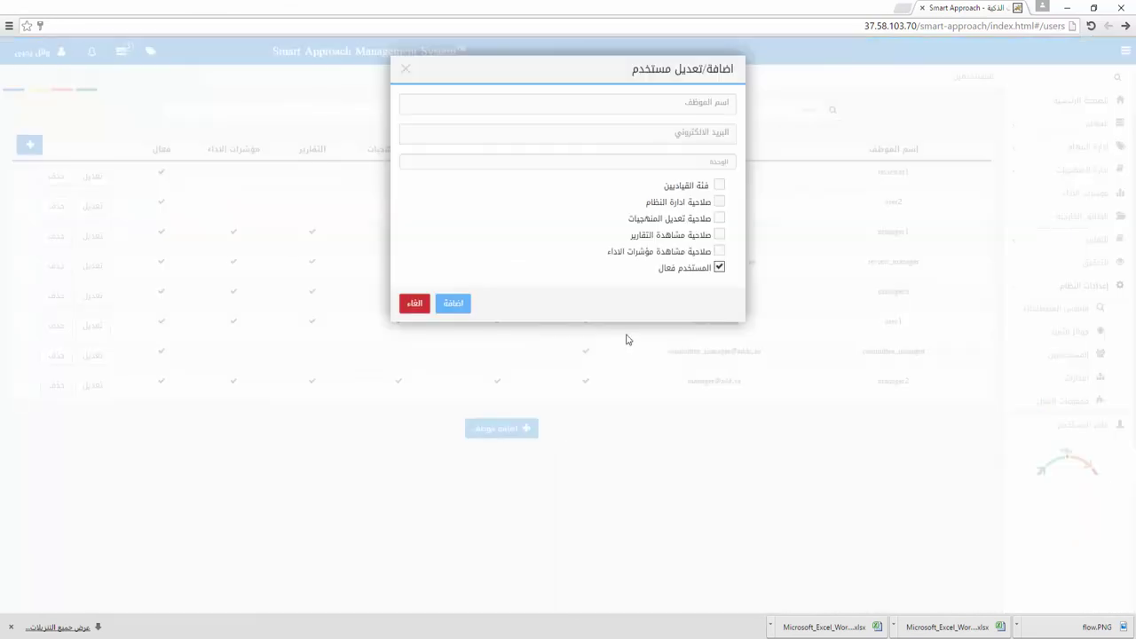
pyautogui.write('احم')
pyautogui.click(702, 131)
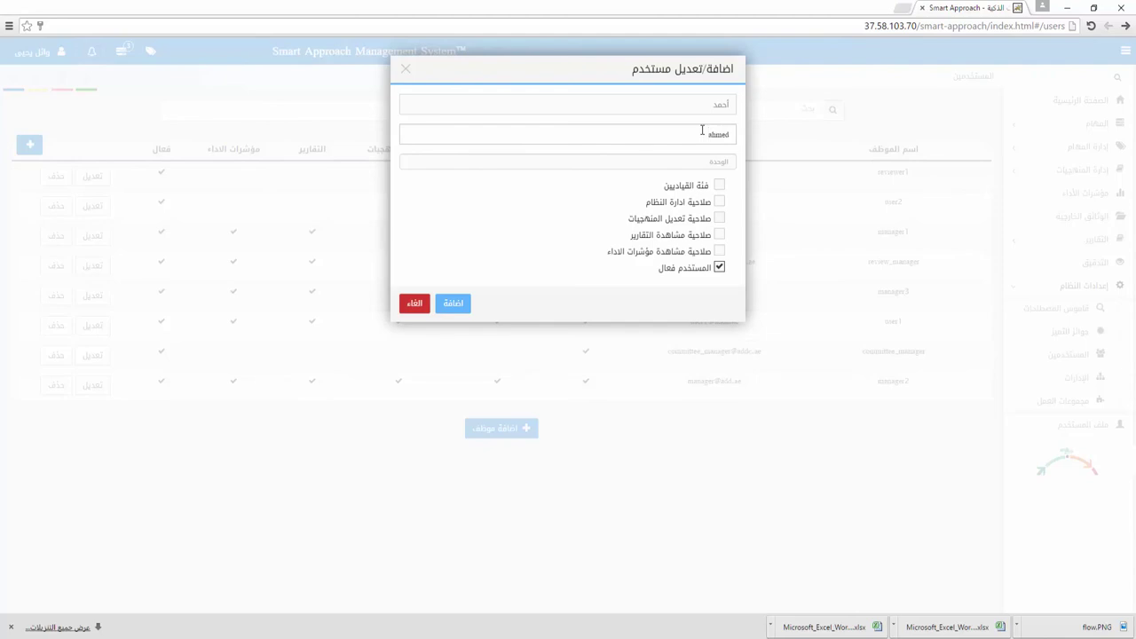
pyautogui.click(704, 161)
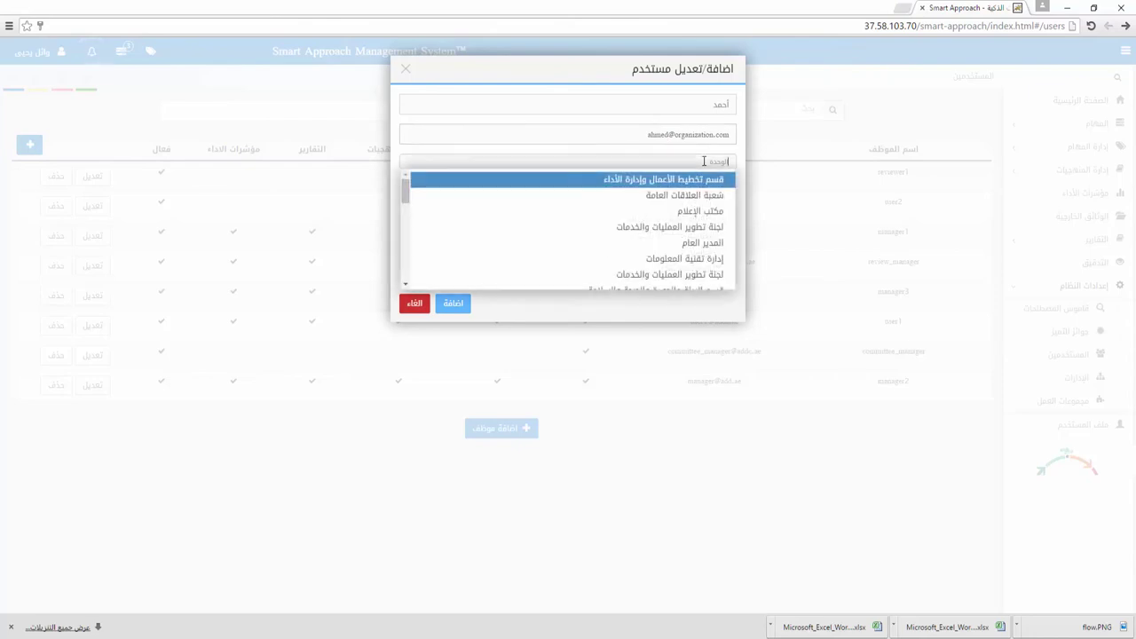
pyautogui.scroll(-3, 695, 229)
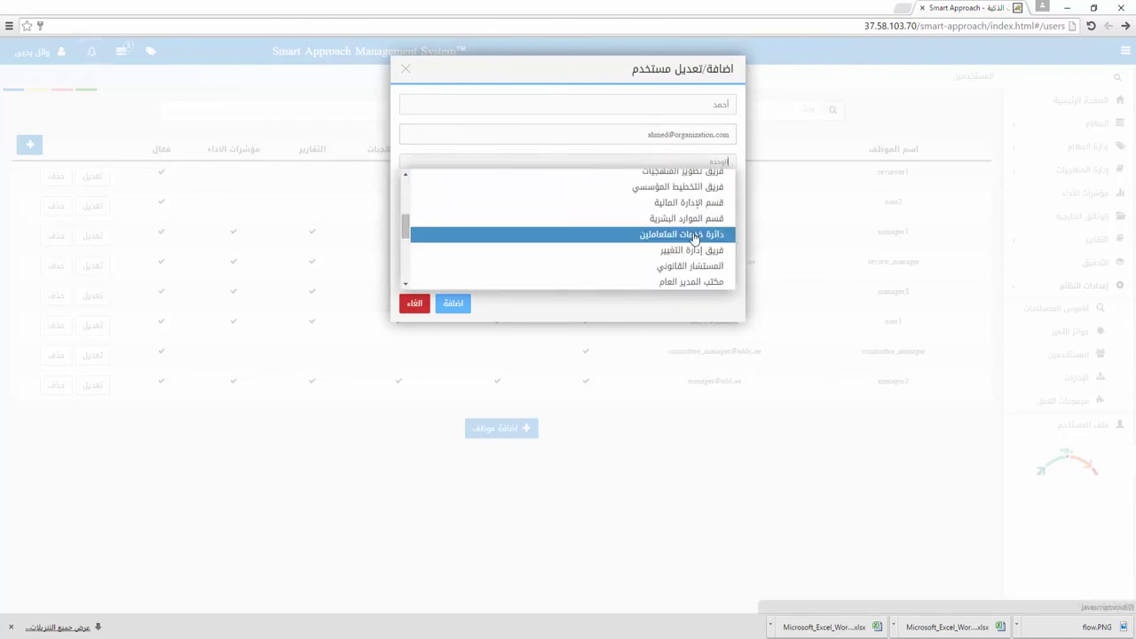
pyautogui.click(695, 220)
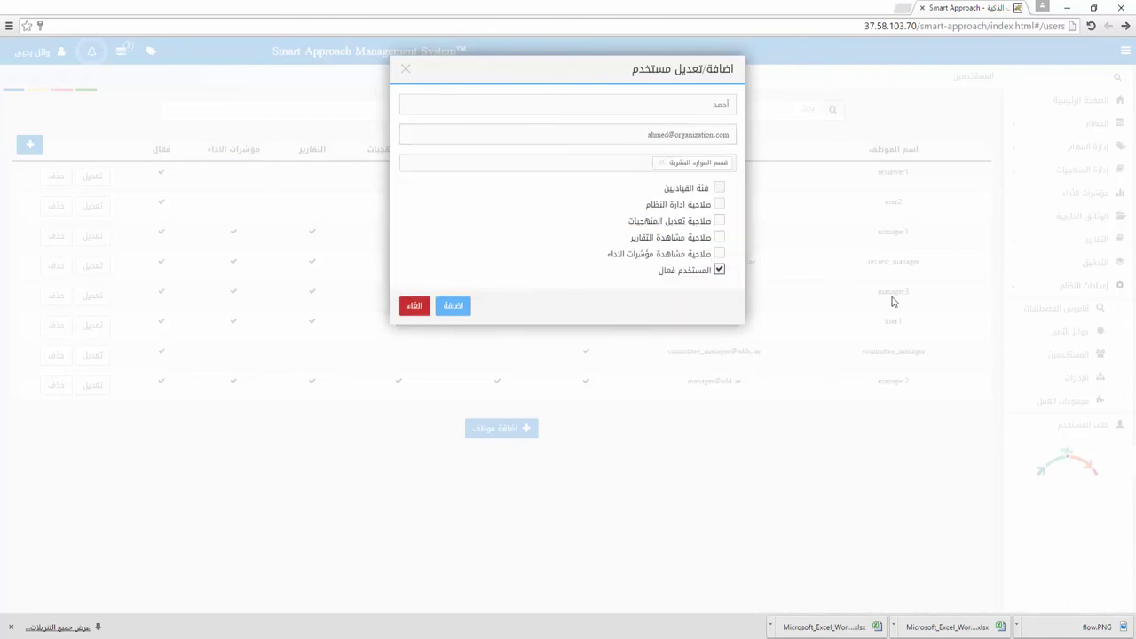
pyautogui.click(721, 192)
pyautogui.click(721, 222)
pyautogui.click(721, 238)
pyautogui.click(720, 271)
pyautogui.click(416, 306)
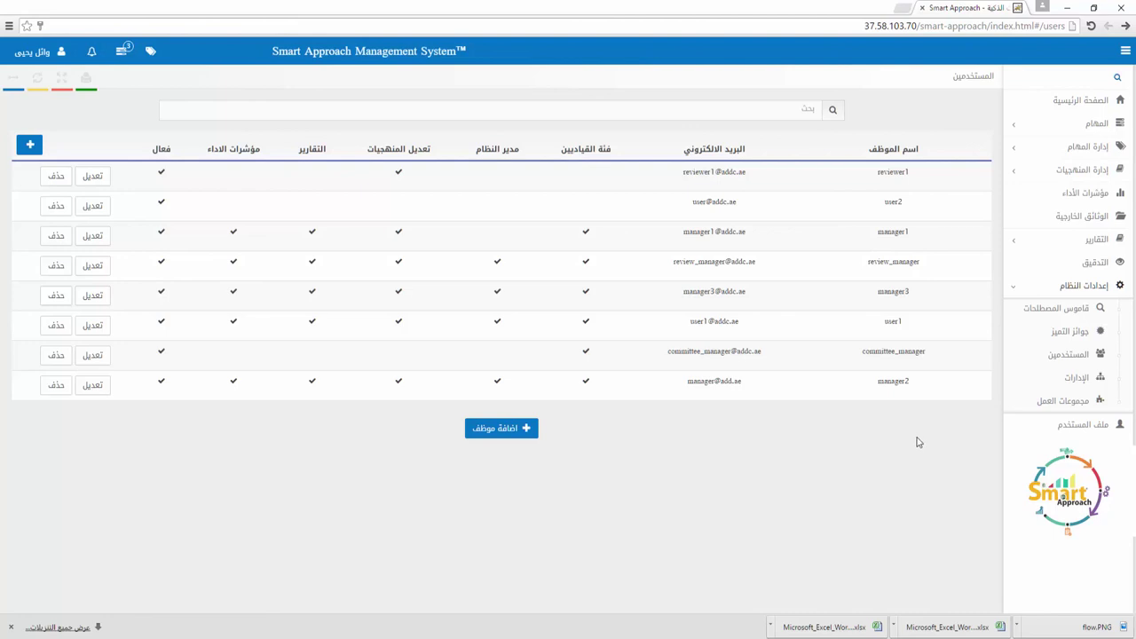
# Step: Open the user profile page and highlight the job title and profile details
pyautogui.click(1099, 428)
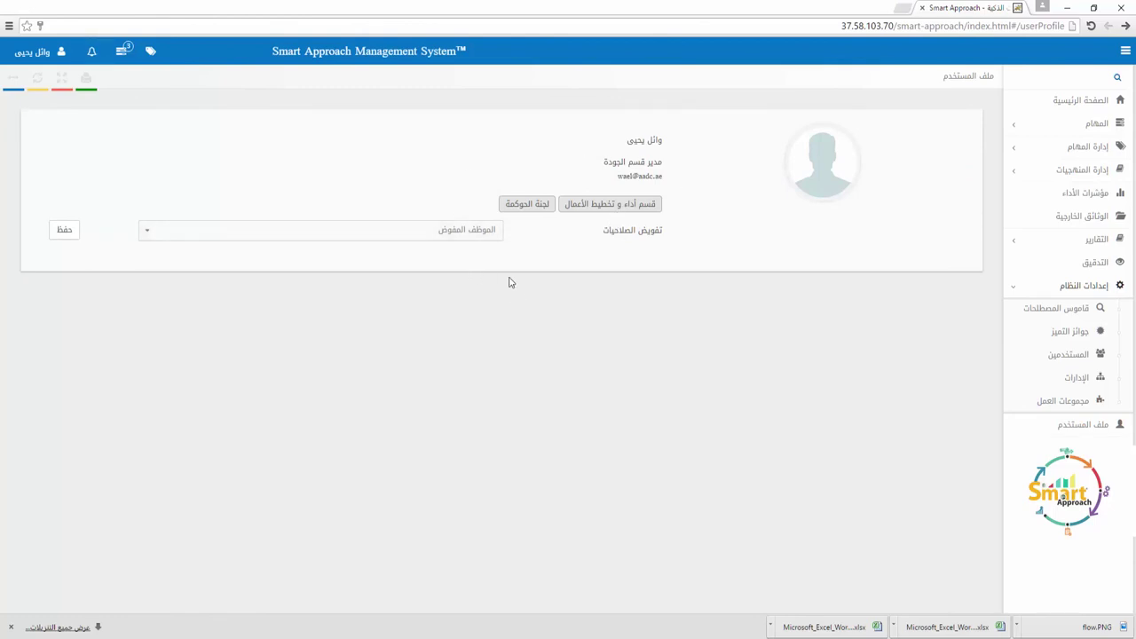
pyautogui.moveTo(657, 163); pyautogui.dragTo(597, 162)
pyautogui.click(599, 165)
pyautogui.moveTo(668, 204); pyautogui.dragTo(612, 205)
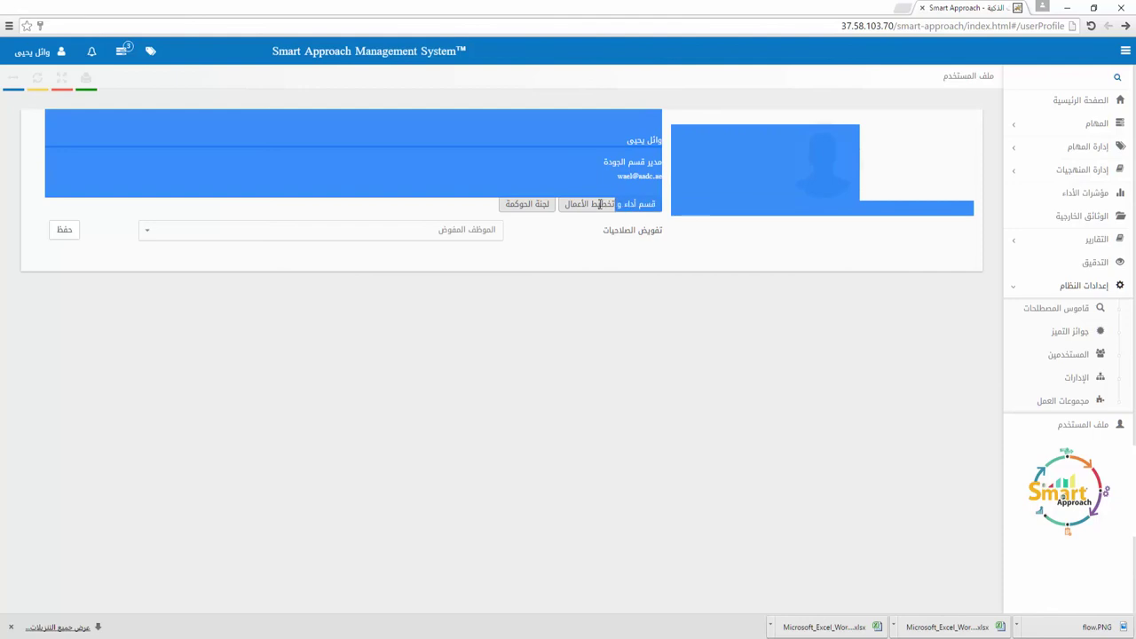
pyautogui.click(582, 206)
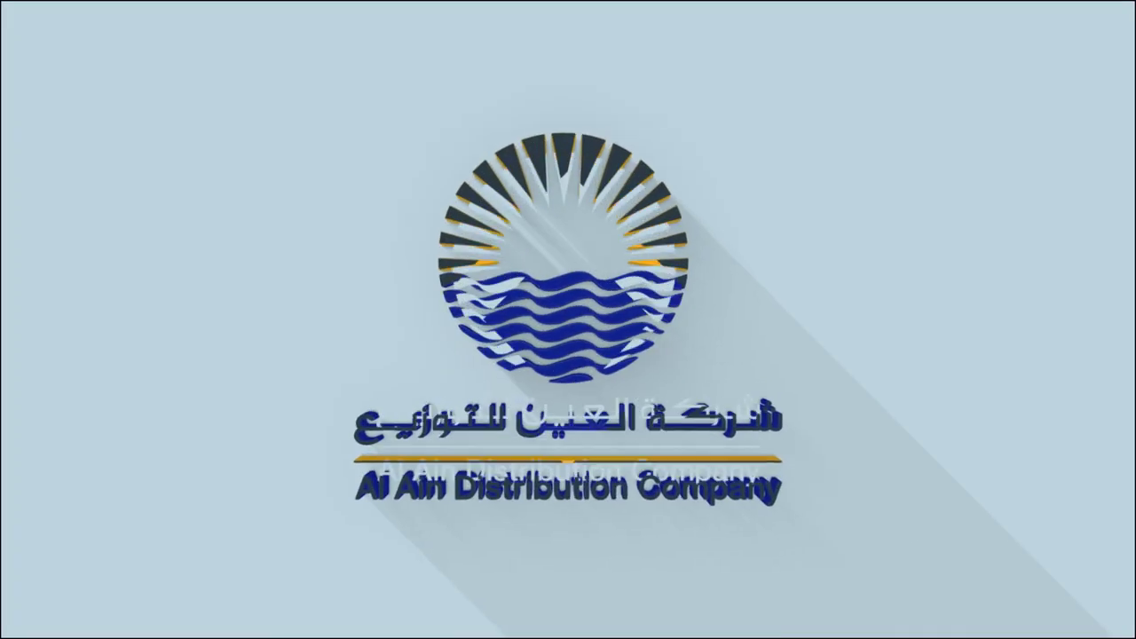